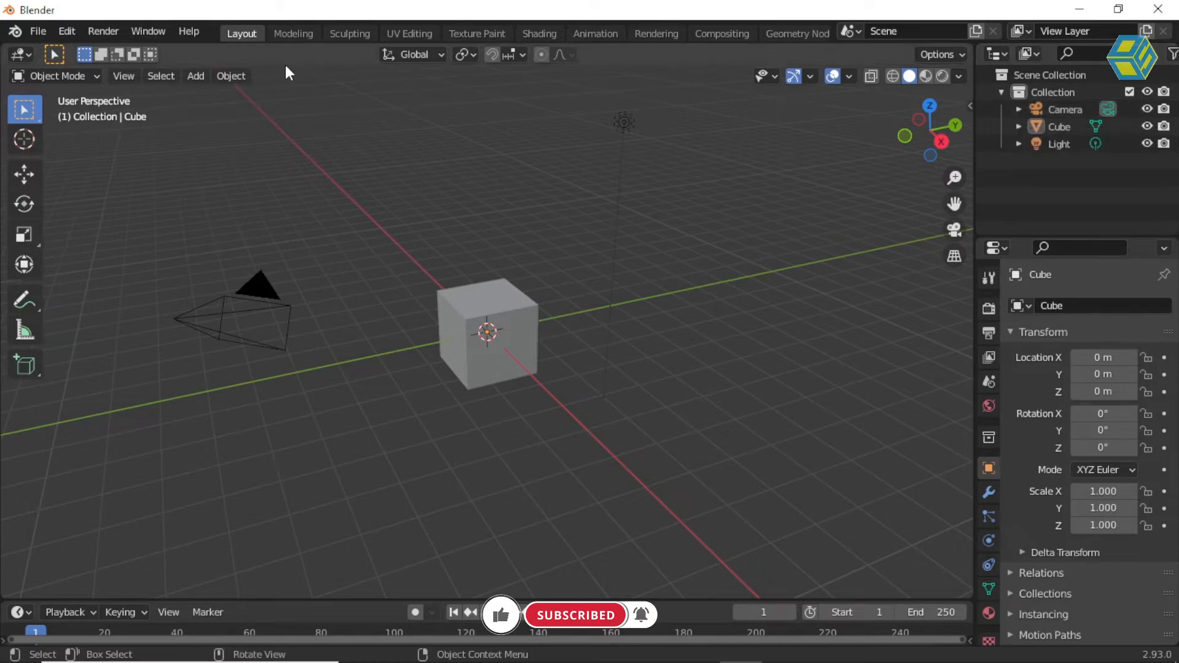
- Create a new 2D Animation file without saving the current untitled scene
left_click(41, 29)
mouse_move(49, 54)
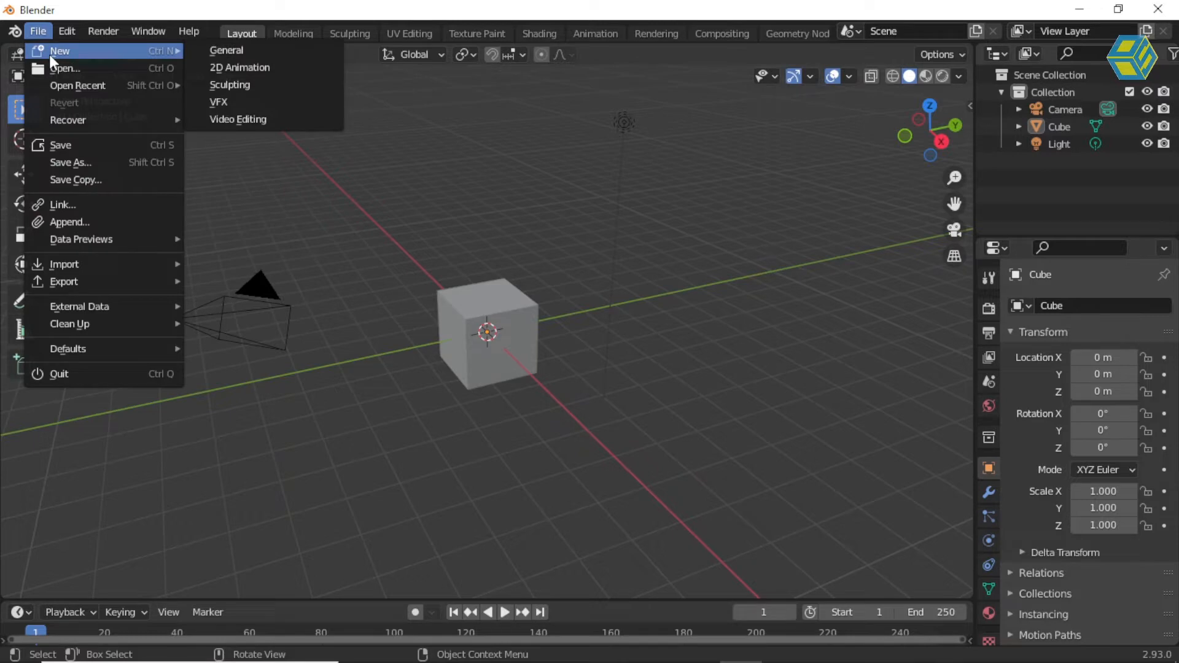
left_click(230, 68)
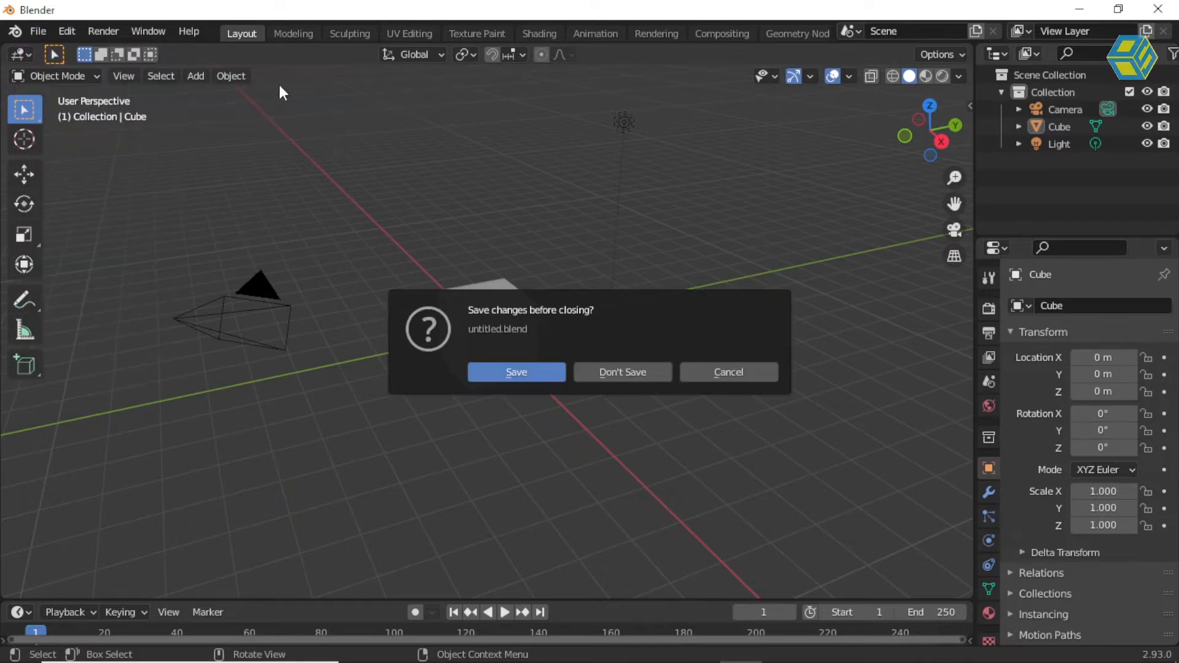
left_click(617, 371)
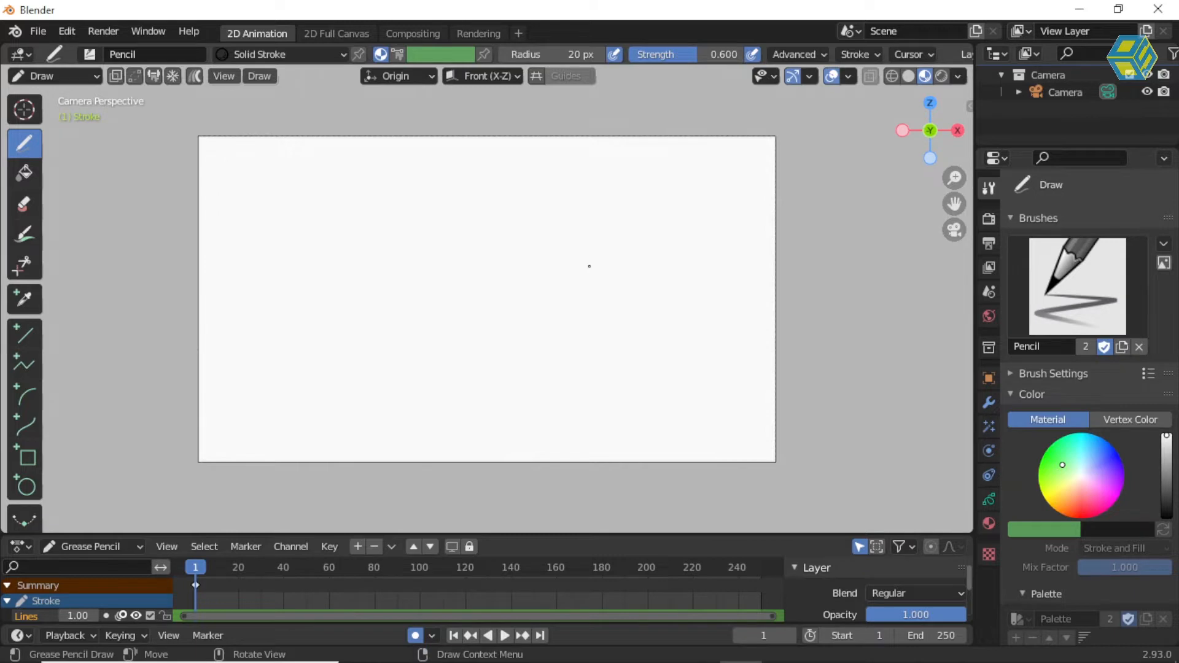
- Enlarge the outliner so both collections show in full, and deselect the Stroke object
scroll(588, 266, "up", 1)
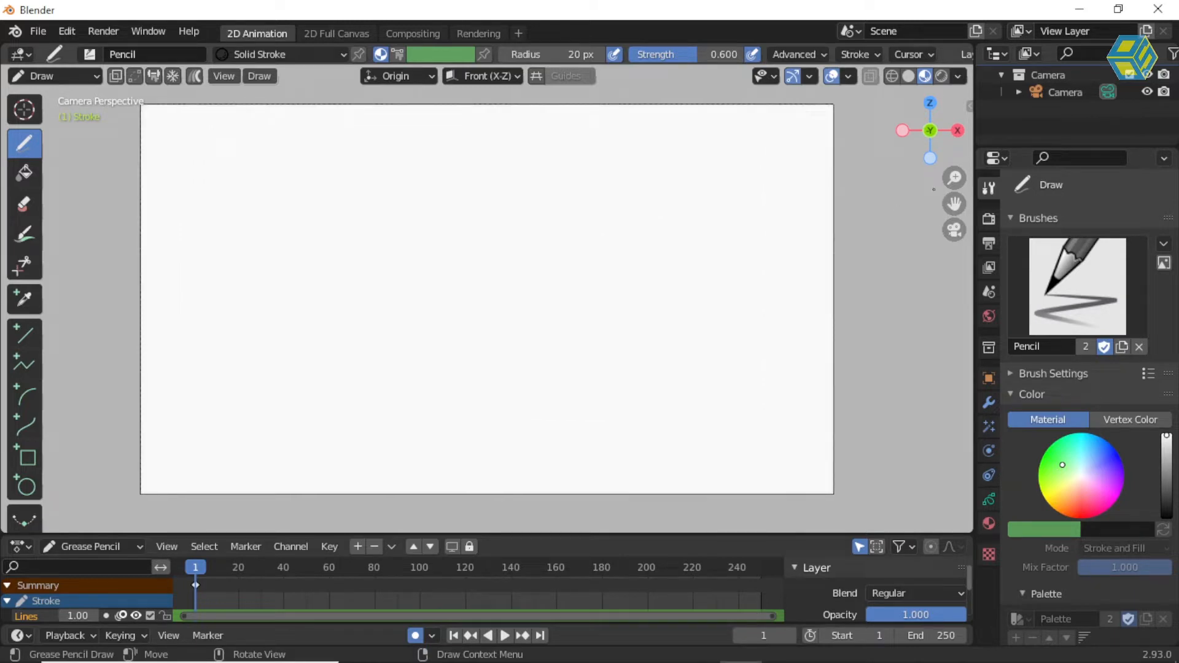
scroll(1048, 126, "up", 1)
left_click_drag(1039, 147, 1081, 308)
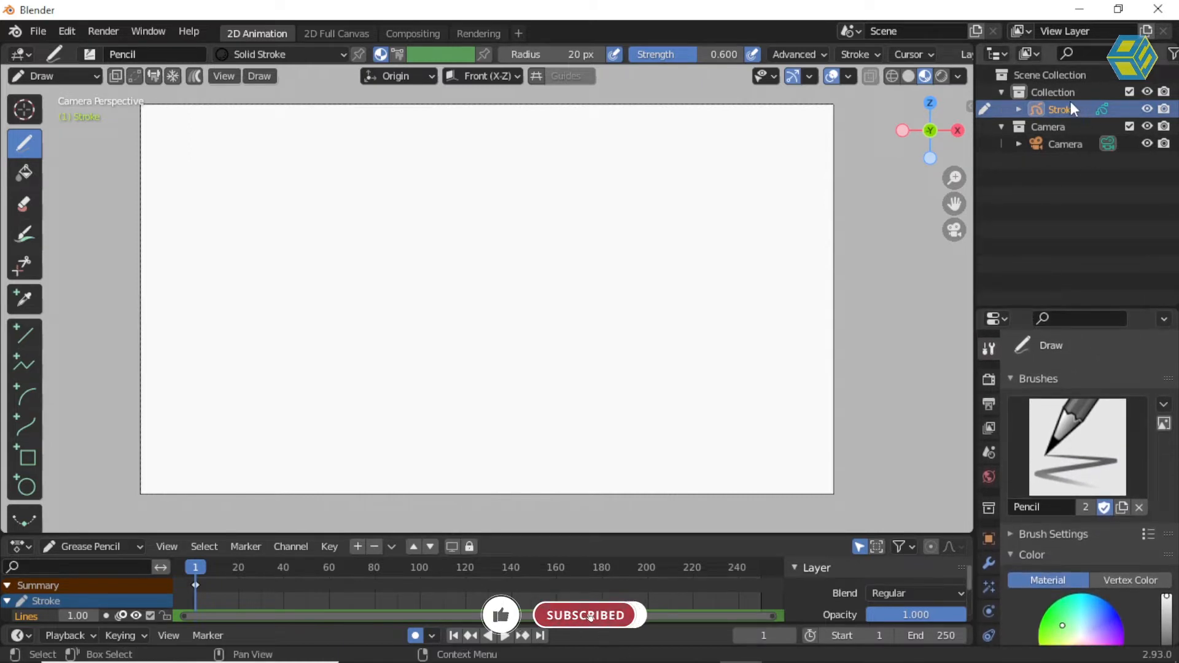
left_click(1052, 183)
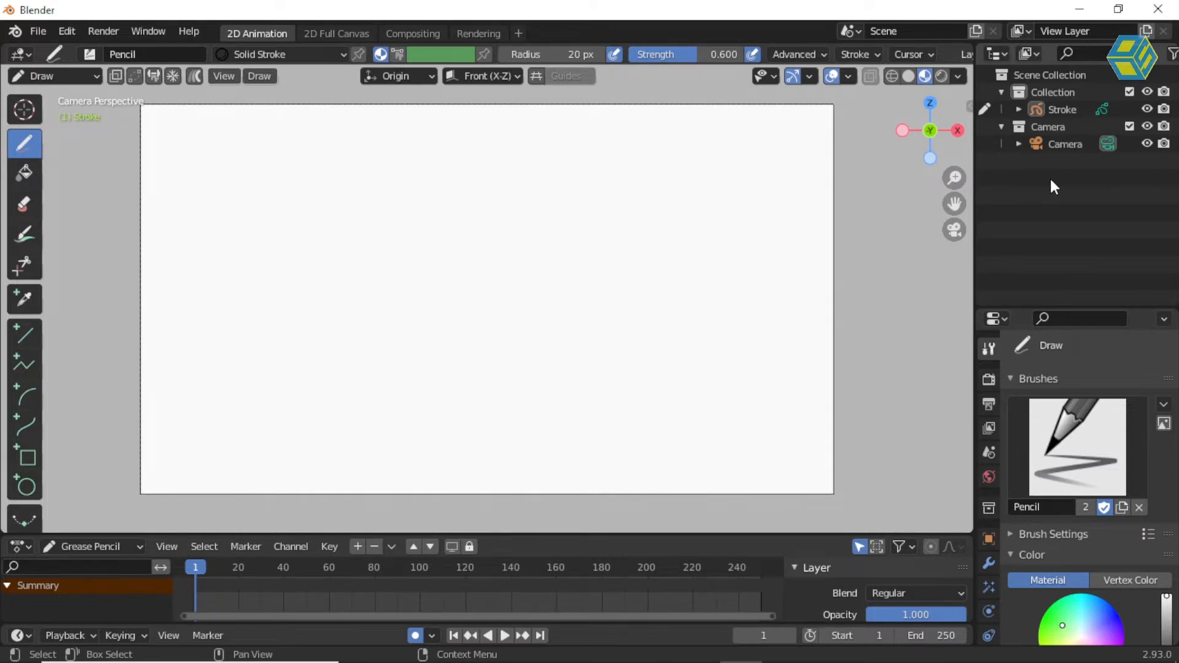
- Switch the Stroke object from Draw mode to Edit Mode and back to Draw mode
left_click(74, 77)
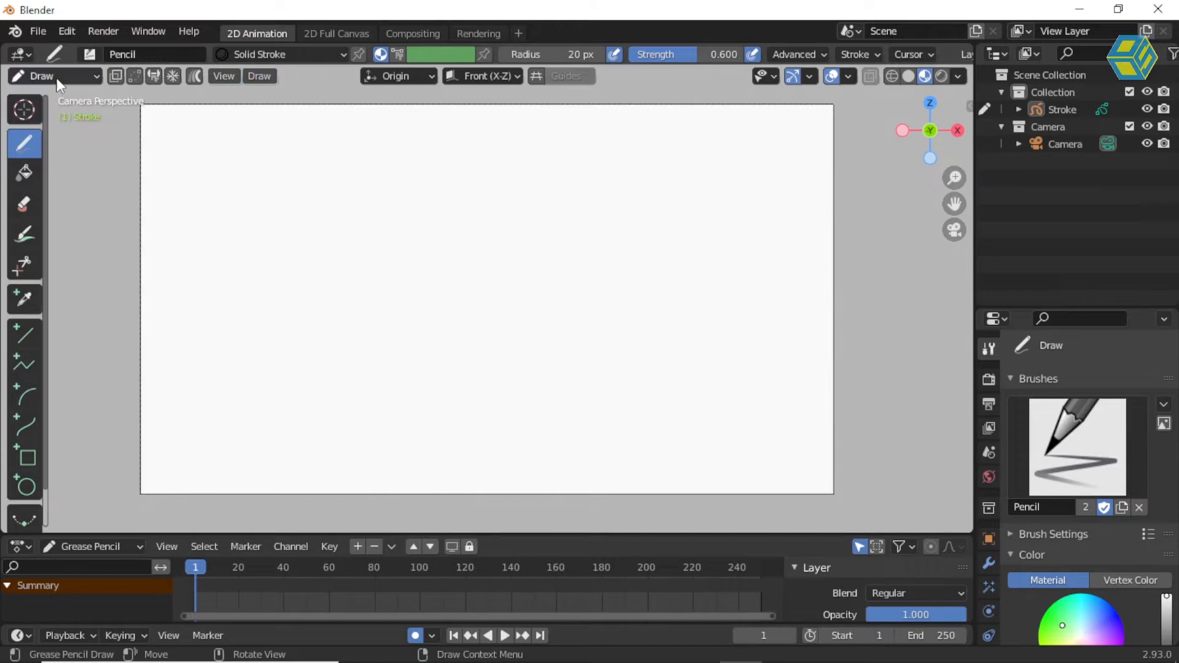
left_click(57, 77)
left_click(61, 115)
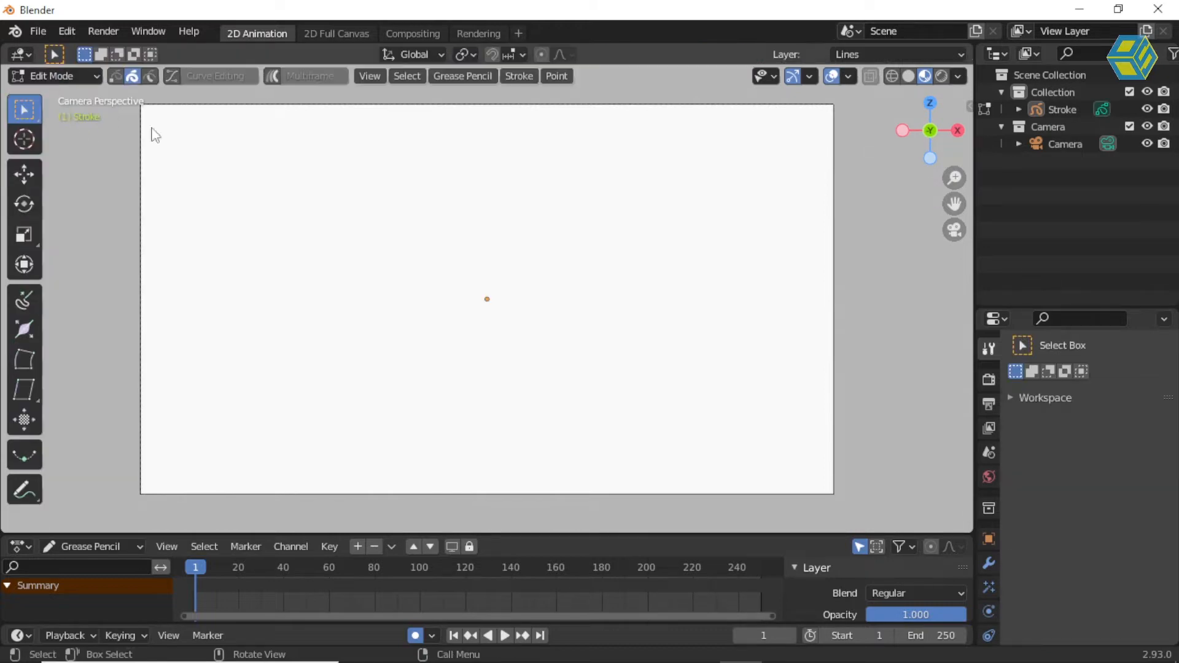
left_click(54, 79)
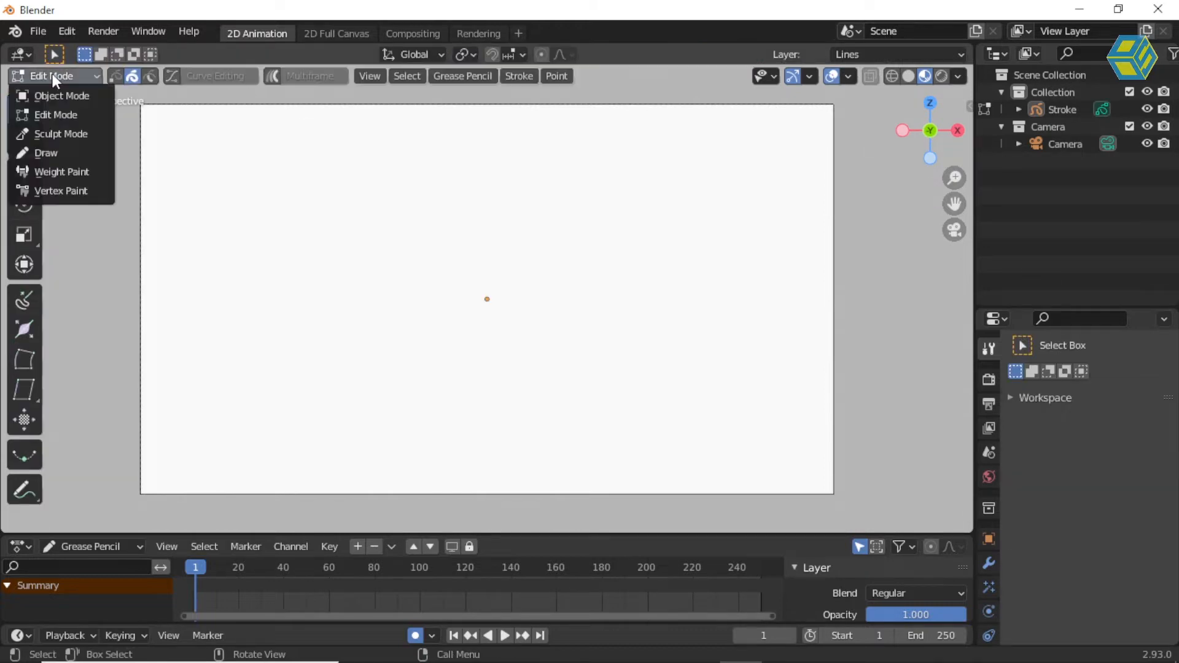
left_click(59, 148)
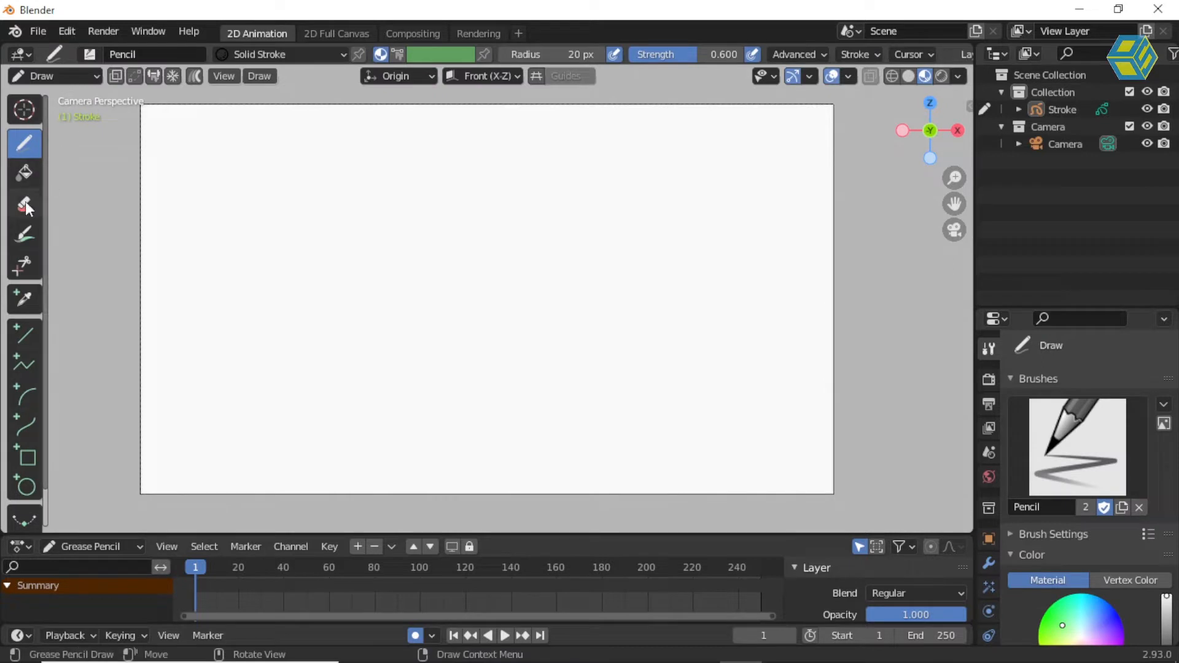
- Switch to Object Mode, add a Grease Pencil Stroke object to the scene, and clear the selection
left_click(60, 77)
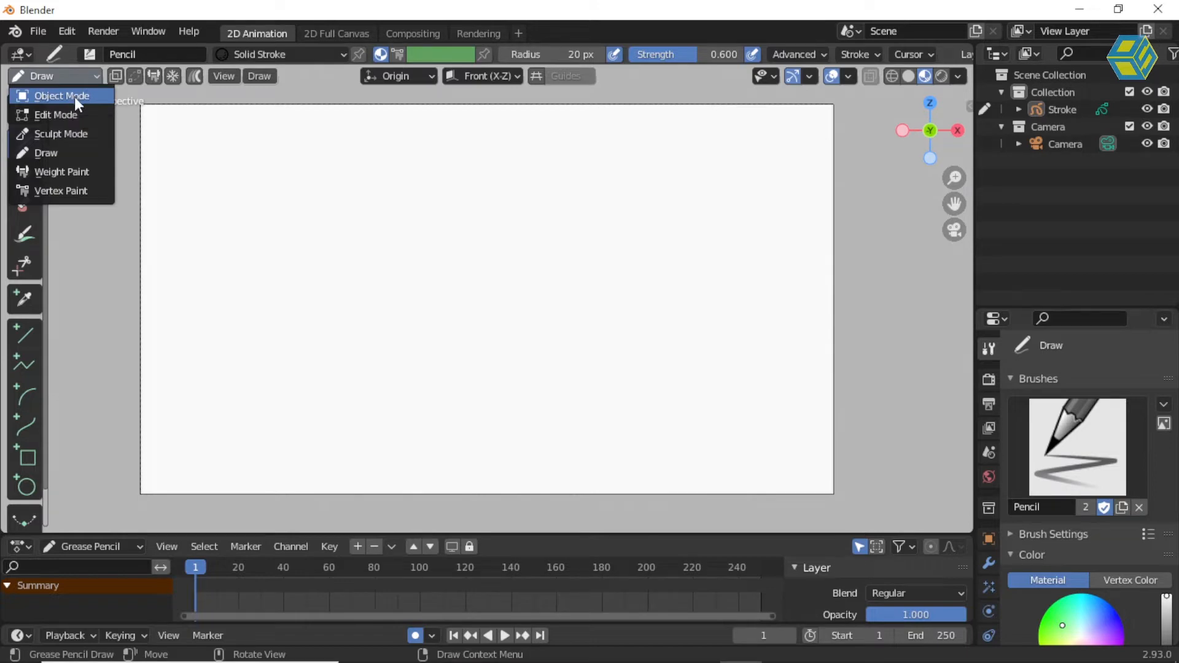
left_click(75, 97)
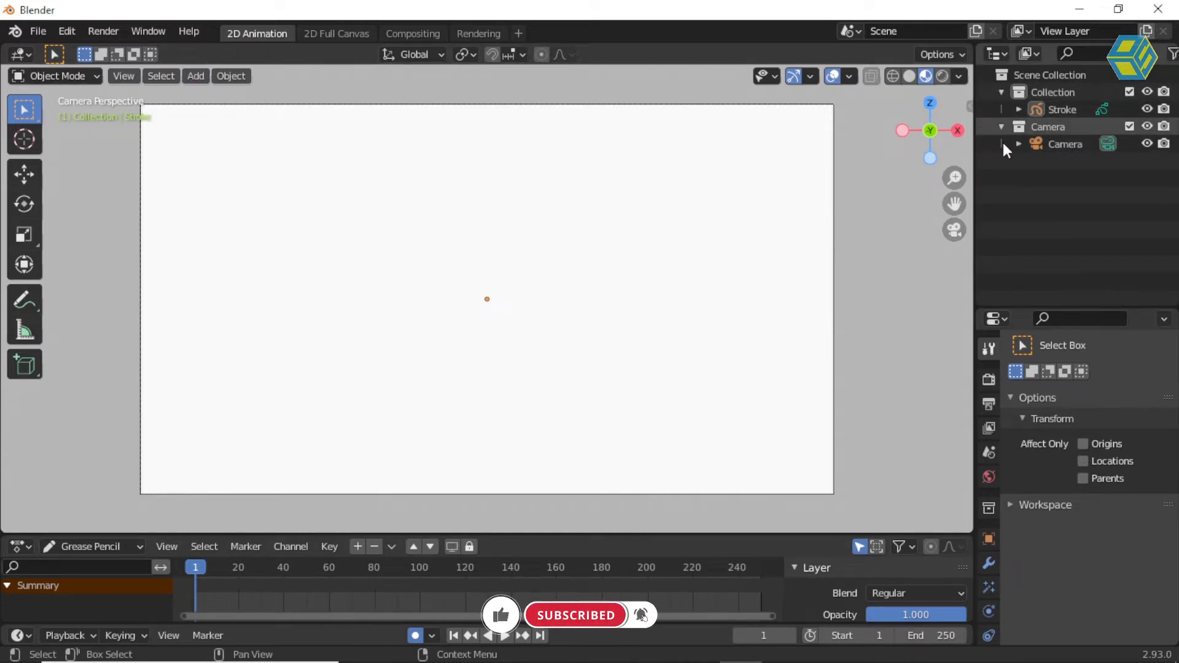
left_click(194, 76)
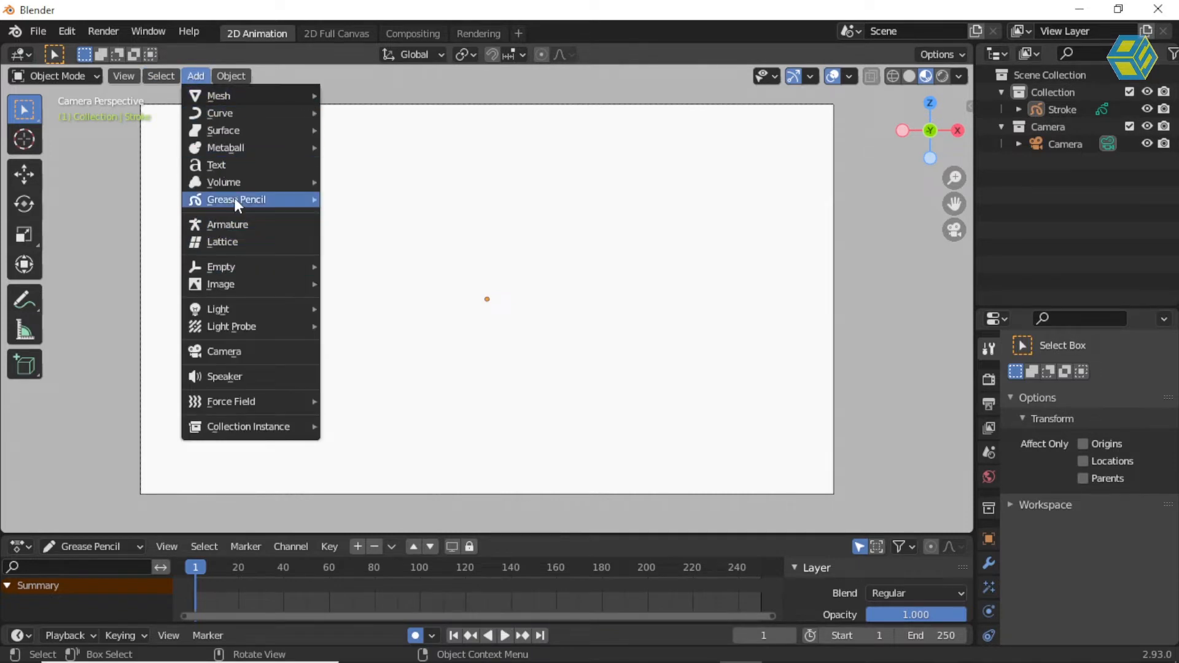
mouse_move(235, 200)
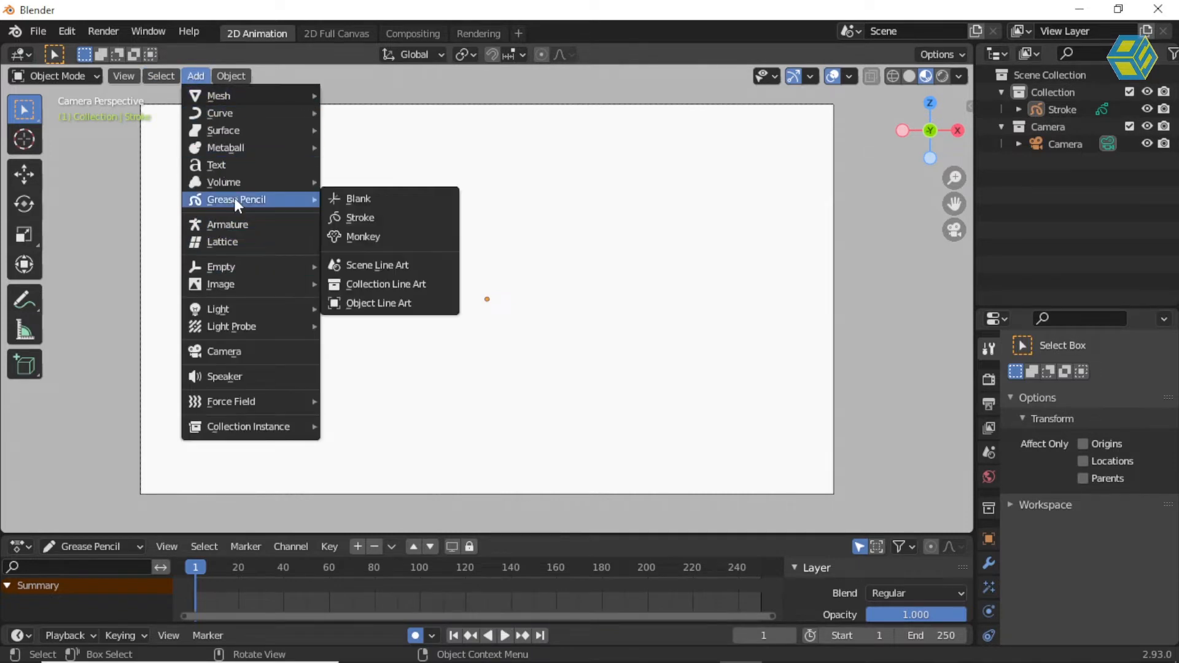
left_click(390, 219)
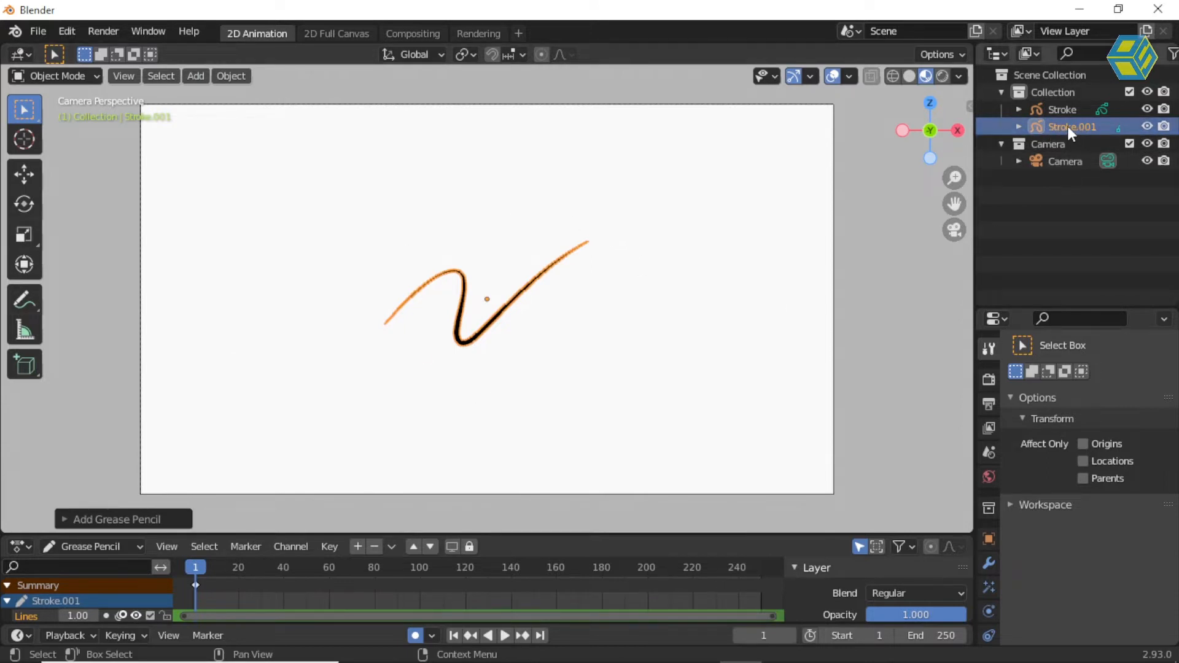
left_click(1074, 207)
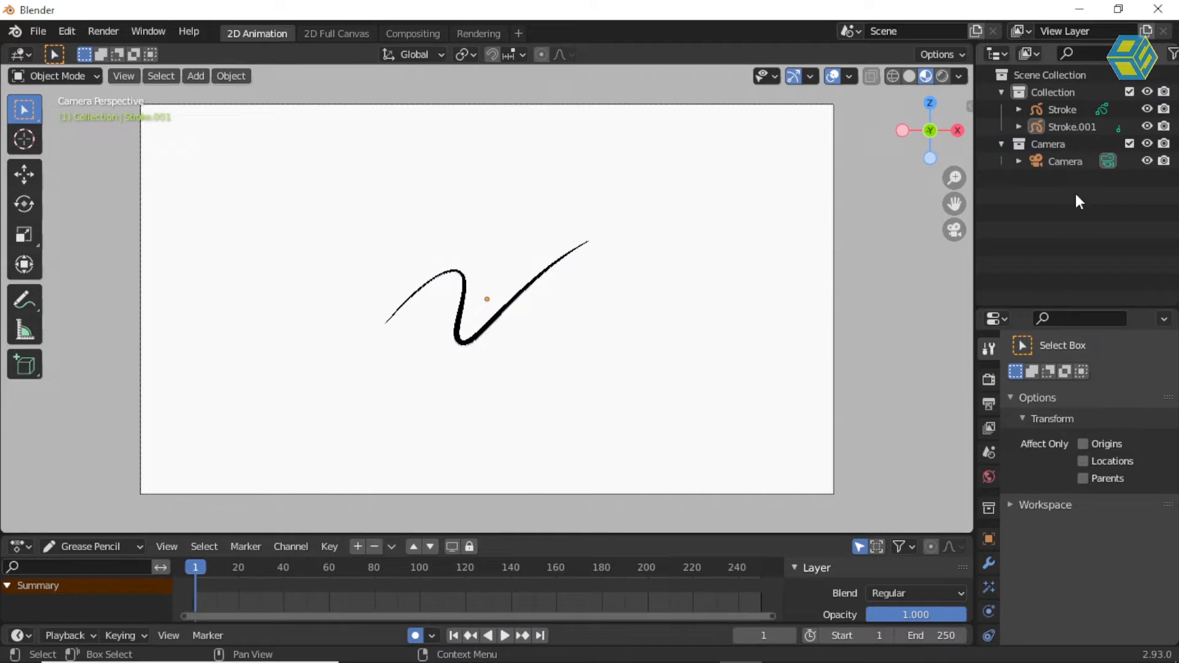
left_click(1063, 112)
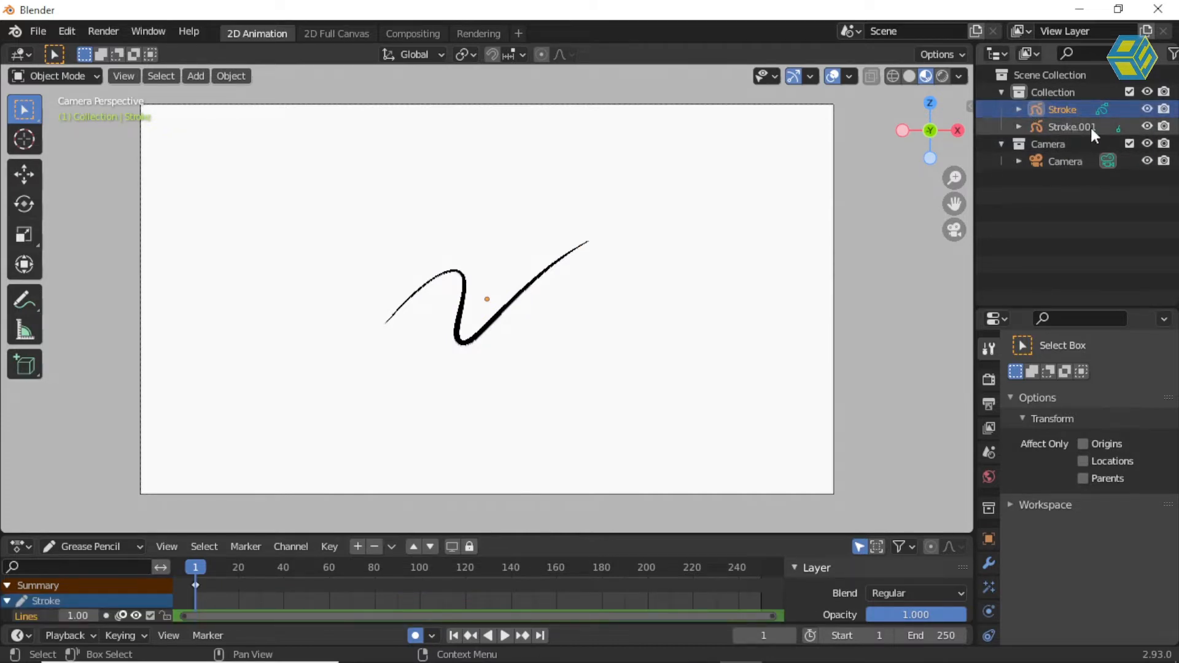
left_click(1067, 127)
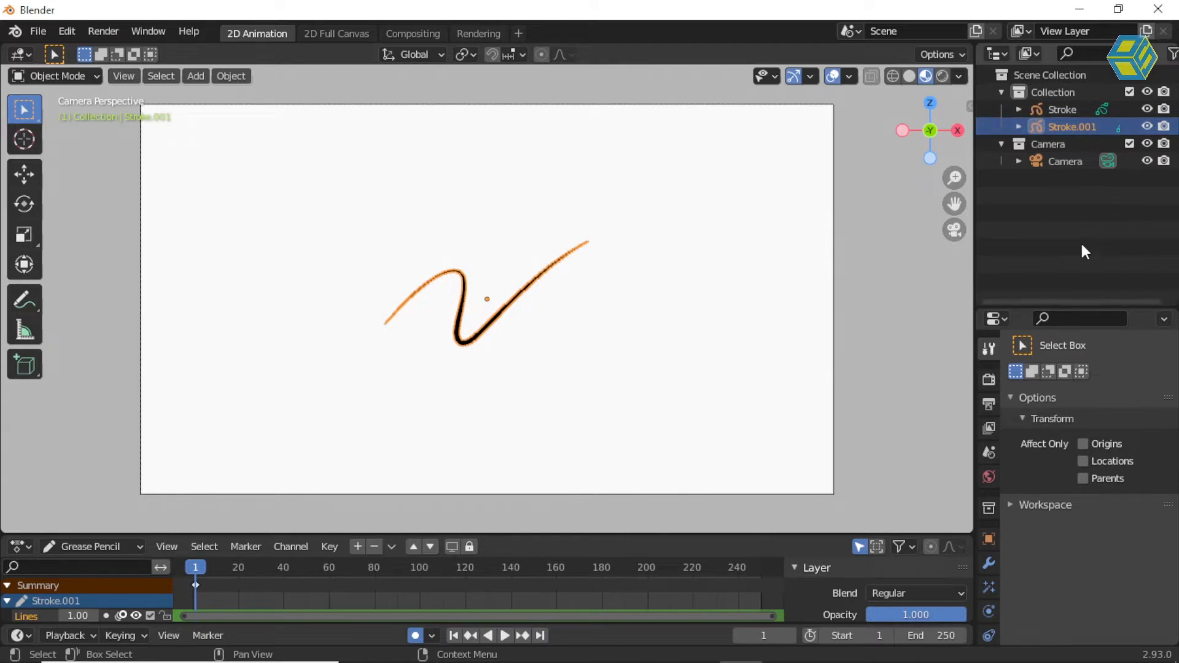
left_click(1071, 215)
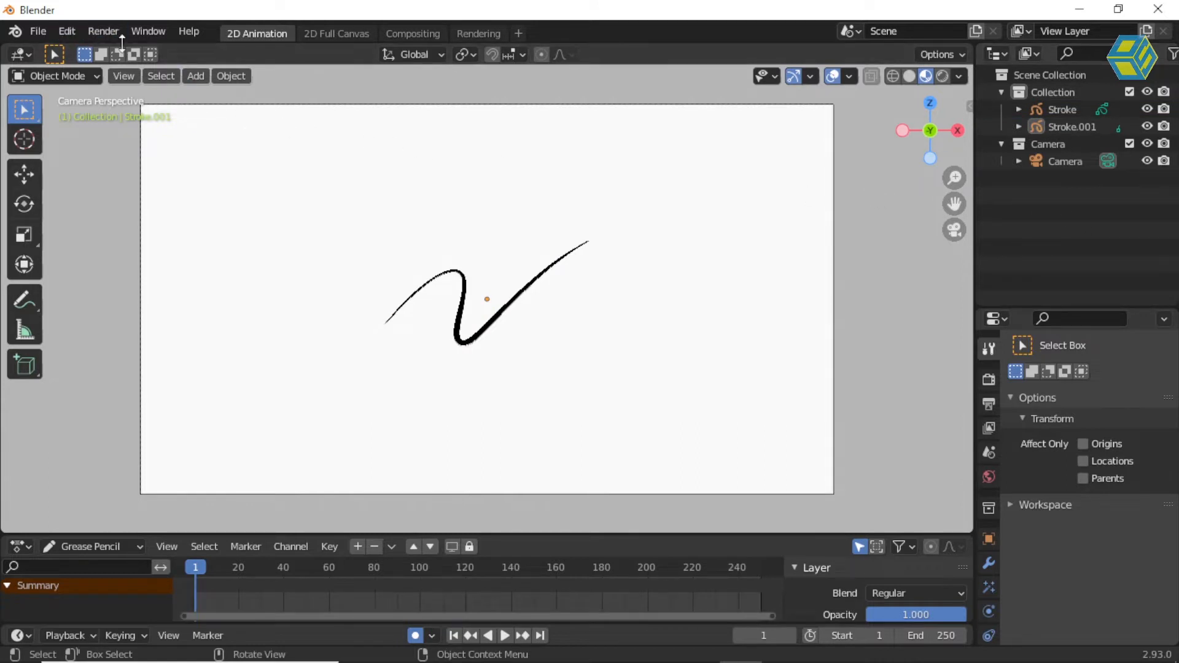
- Add another Grease Pencil Stroke object to the collection
left_click(194, 77)
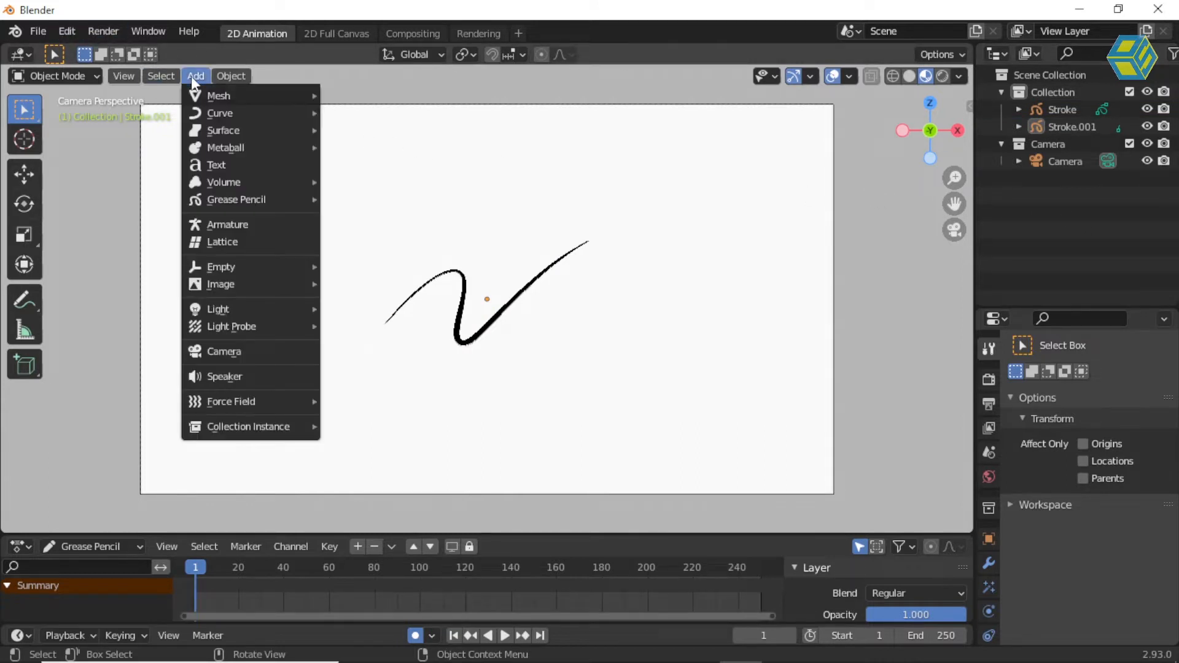
mouse_move(244, 152)
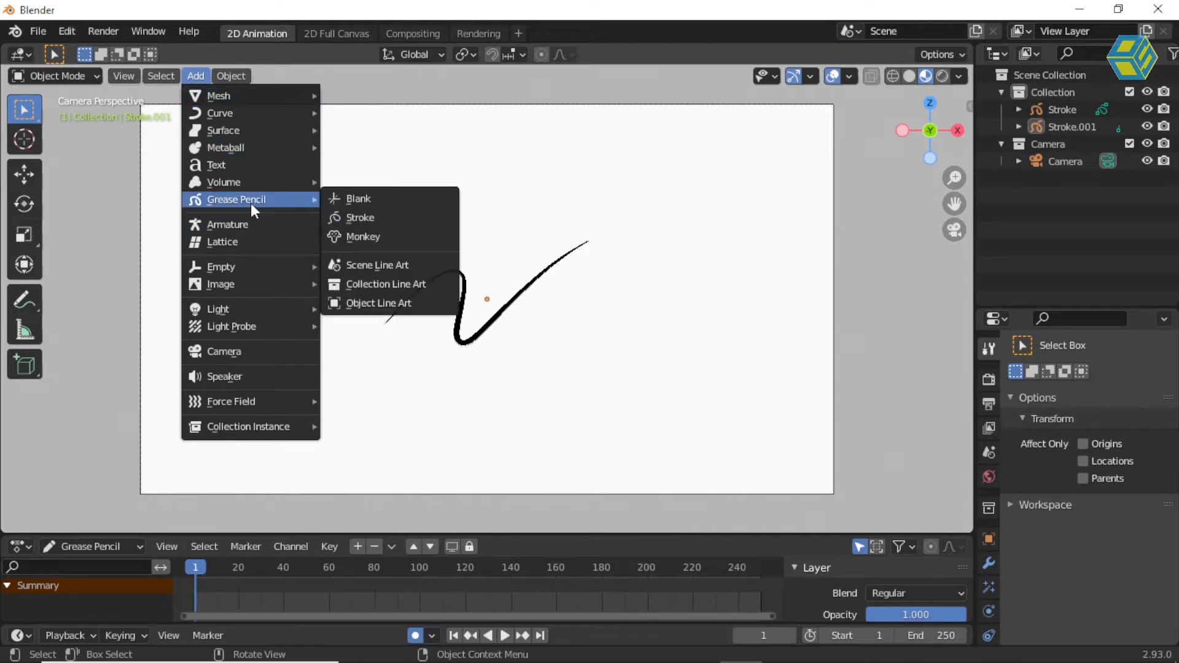
left_click(411, 218)
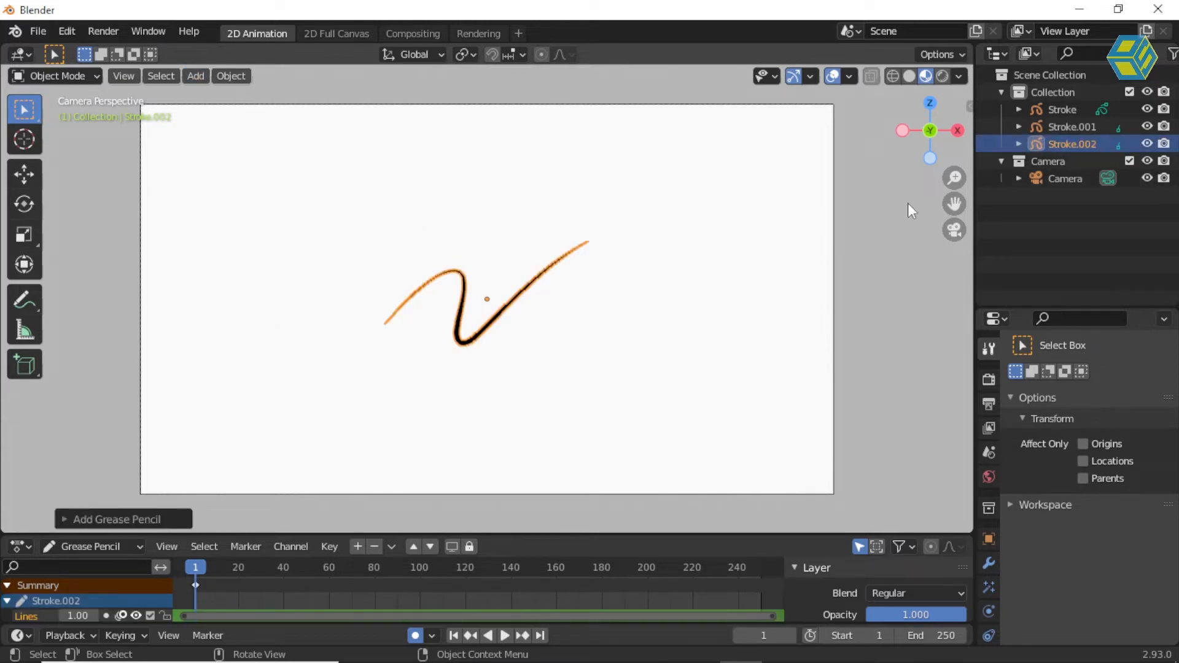
- Set the visibility of the three stroke objects so that Stroke and Stroke.002 are hidden and only Stroke.001 is shown
left_click(1067, 112)
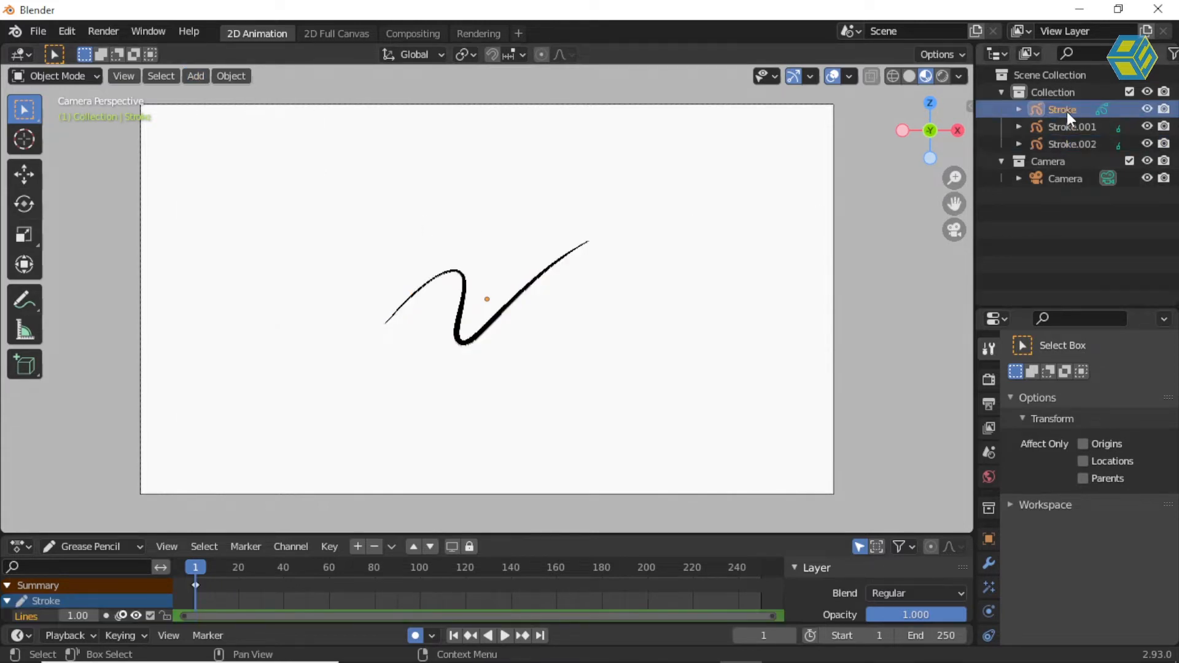
left_click(1145, 129)
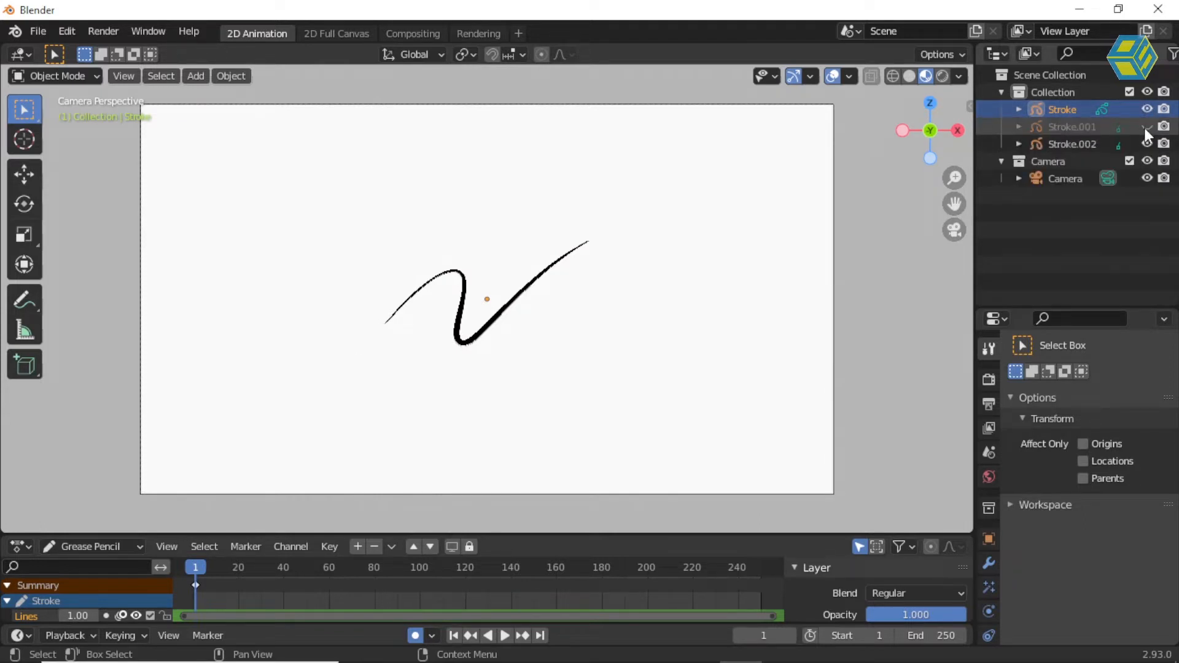
left_click(1144, 142)
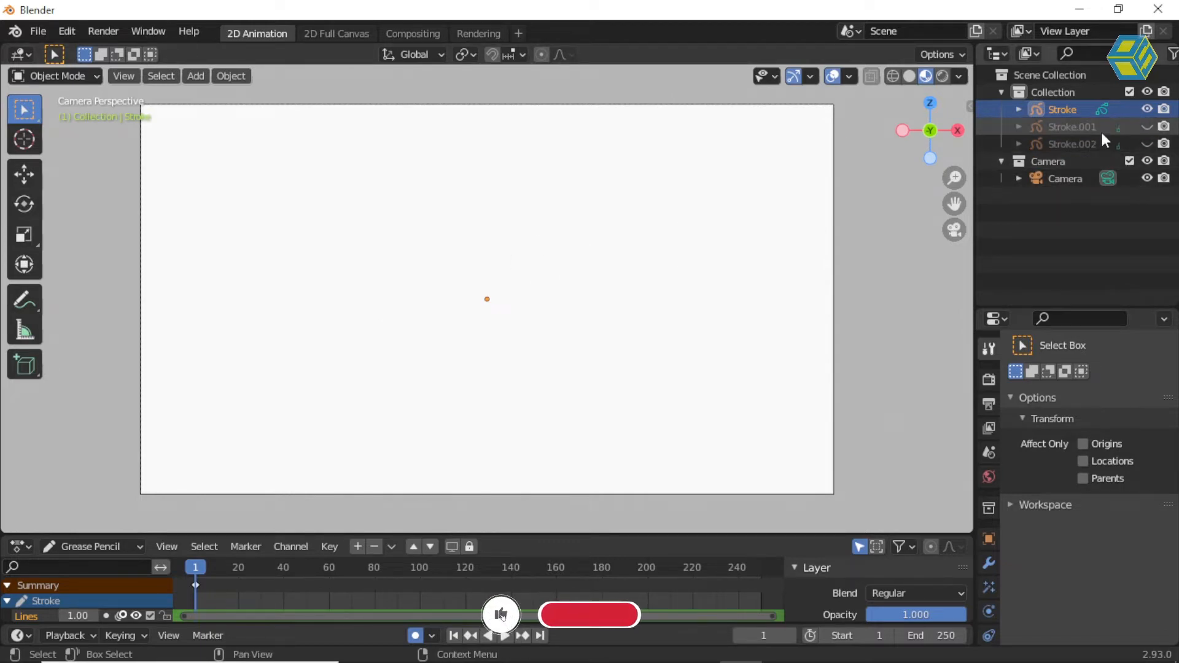
left_click(1147, 126)
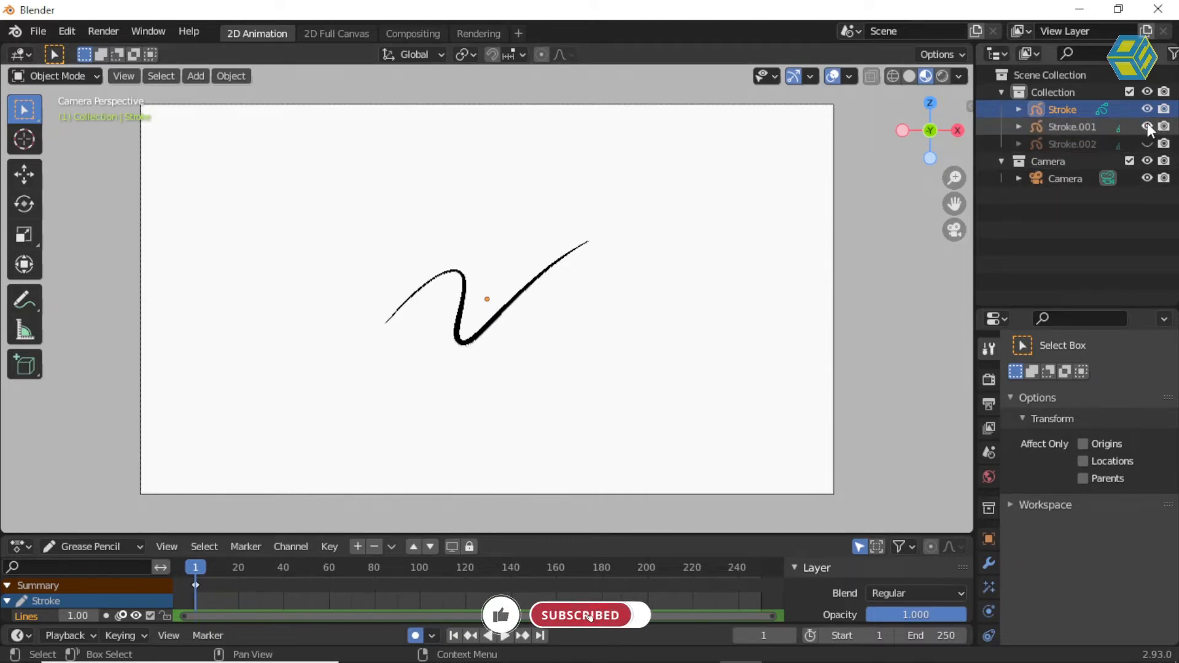
left_click(1146, 108)
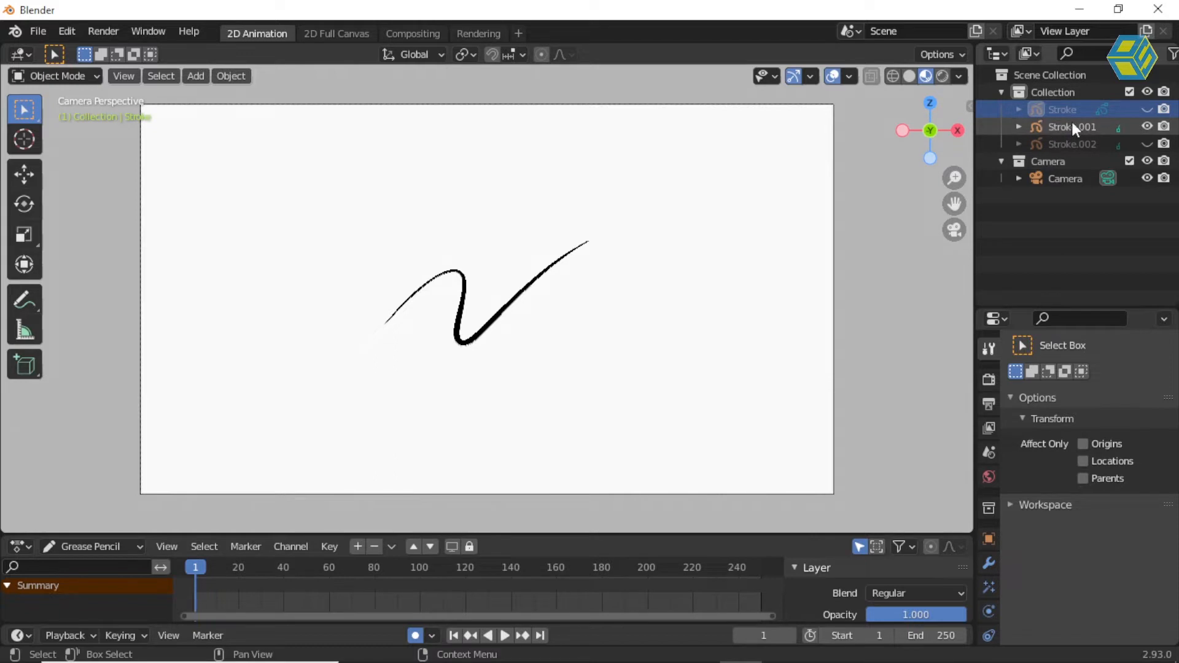
- Delete the default stroke inside the Stroke.001 object in Edit Mode, using the Strokes delete option
left_click(479, 346)
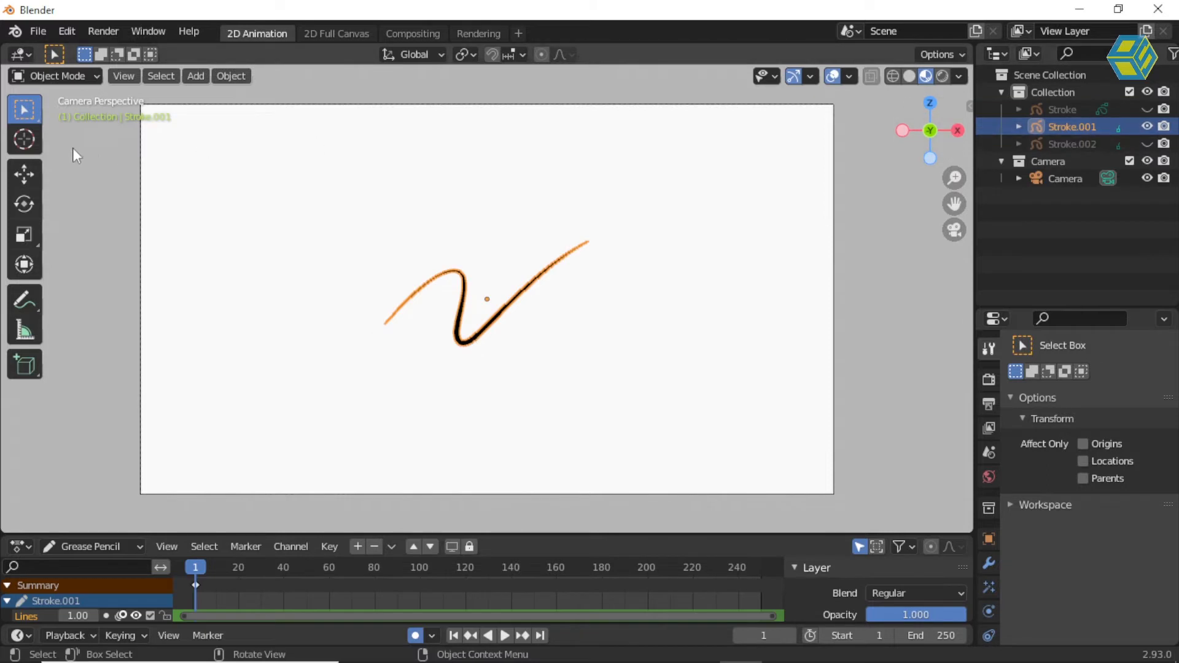
left_click(62, 76)
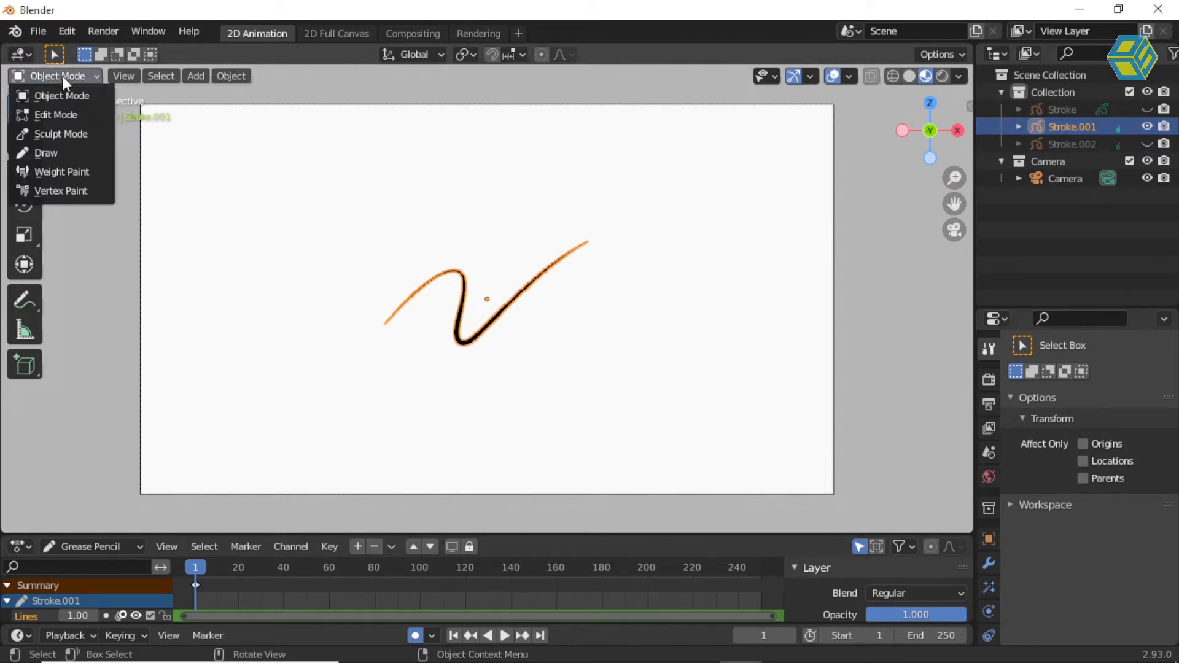
left_click(59, 114)
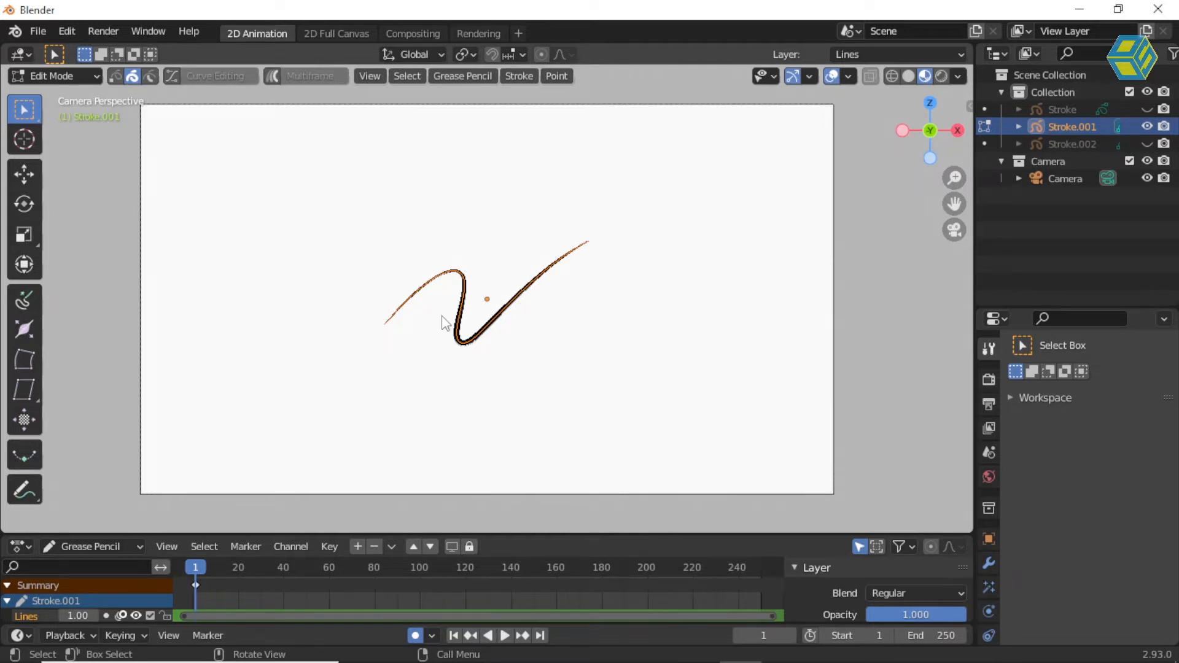
key("x")
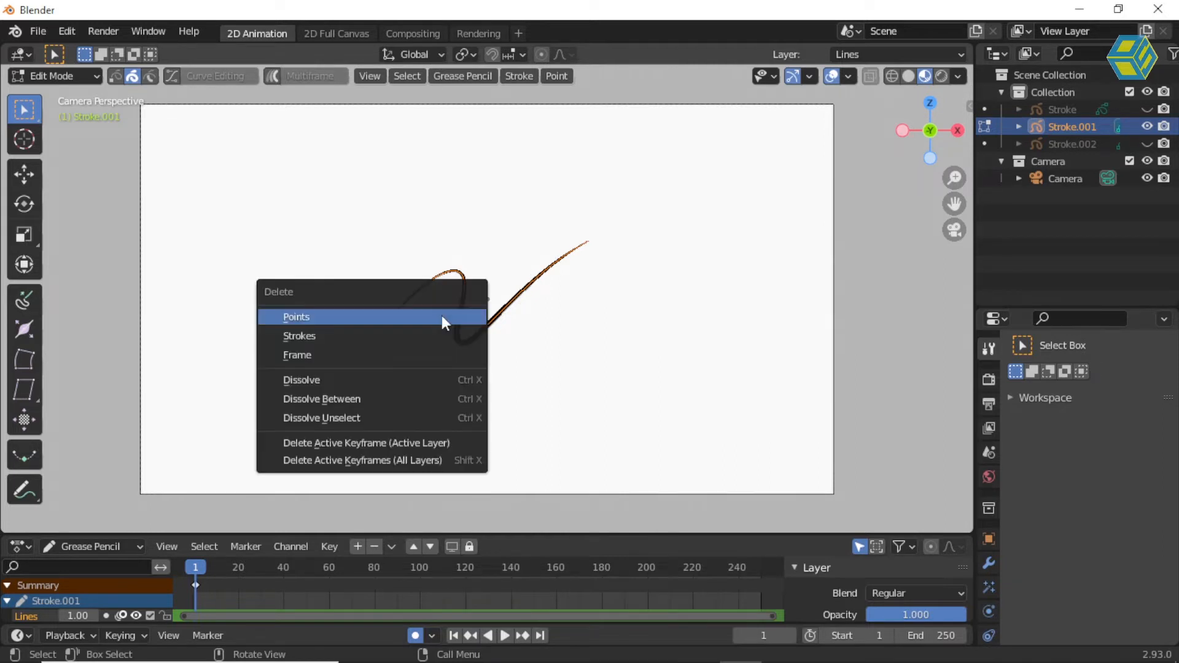
left_click(392, 336)
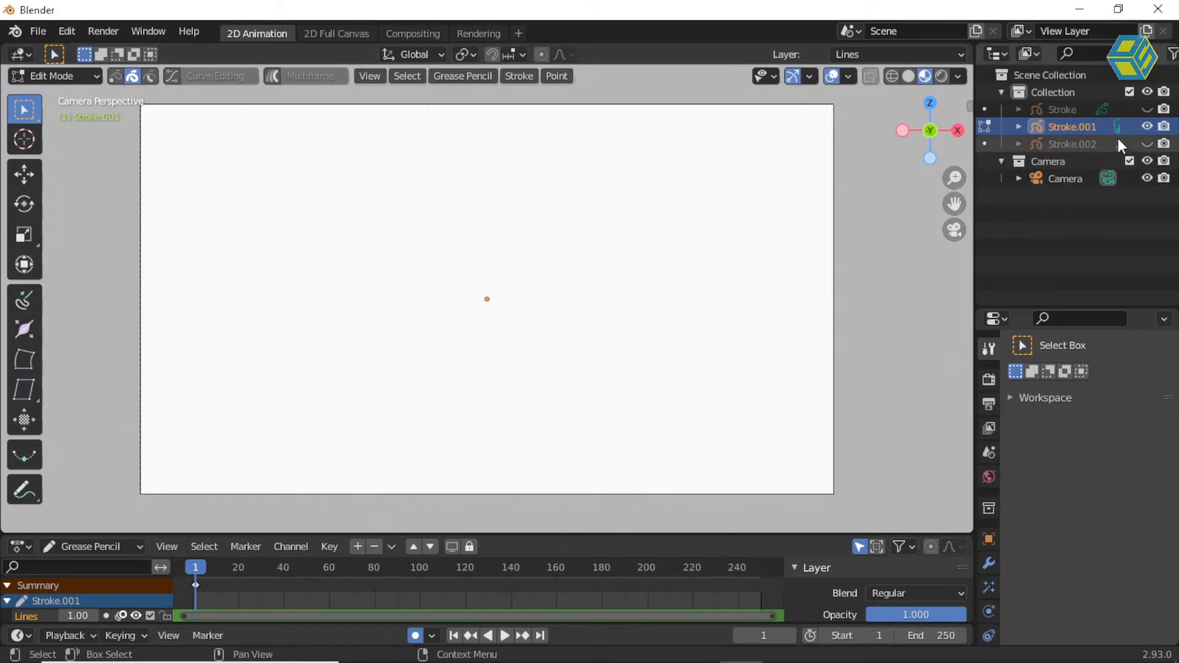
- Hide Stroke.001, show Stroke.002, and return Stroke.001 from Edit Mode to Object Mode
left_click(1146, 126)
left_click(1148, 141)
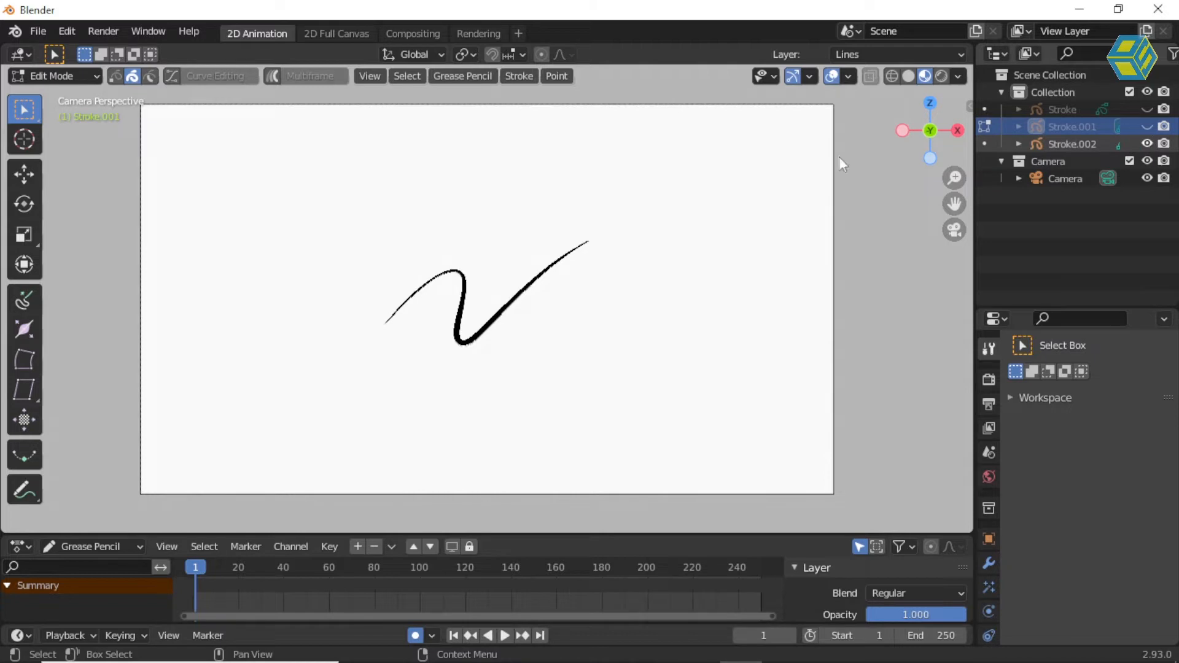
left_click(1070, 146)
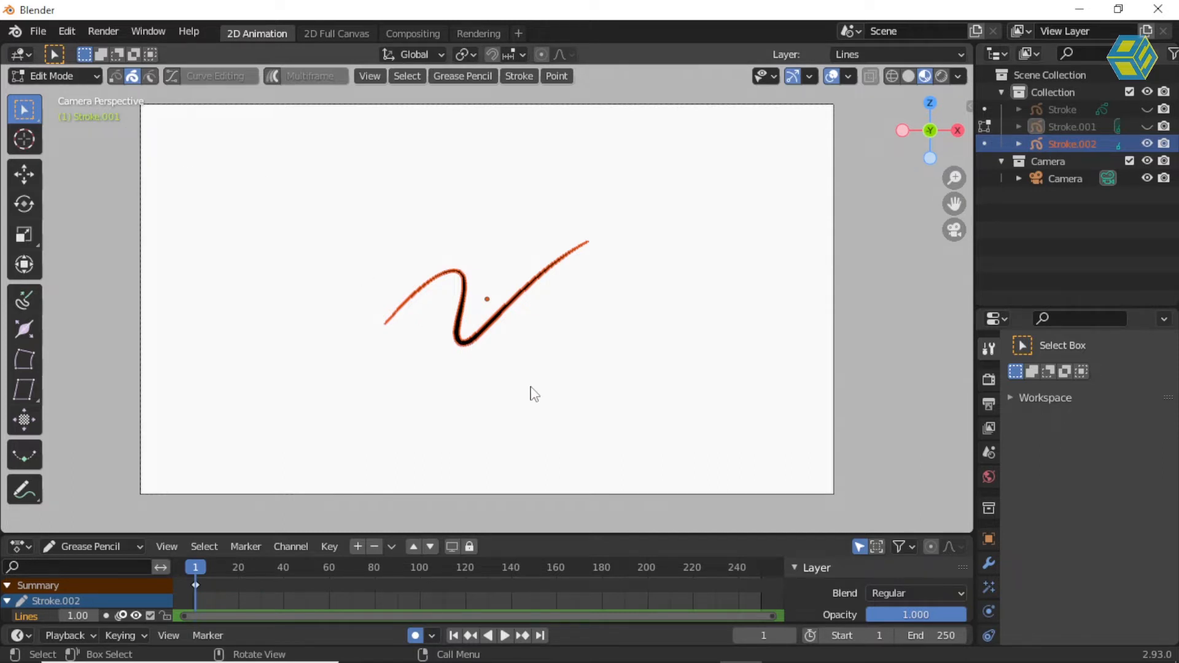
left_click(1061, 128)
left_click(82, 74)
left_click(76, 91)
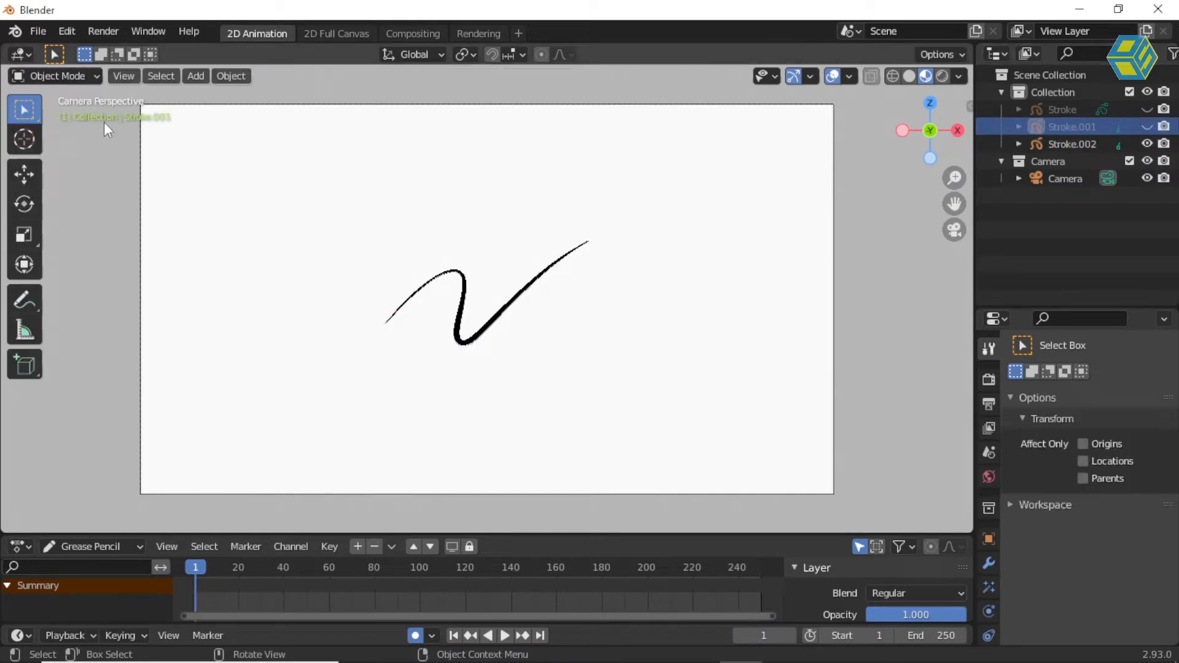
- Delete the default stroke inside Stroke.002 in Edit Mode with the Strokes option, and return to Object Mode
left_click(1075, 144)
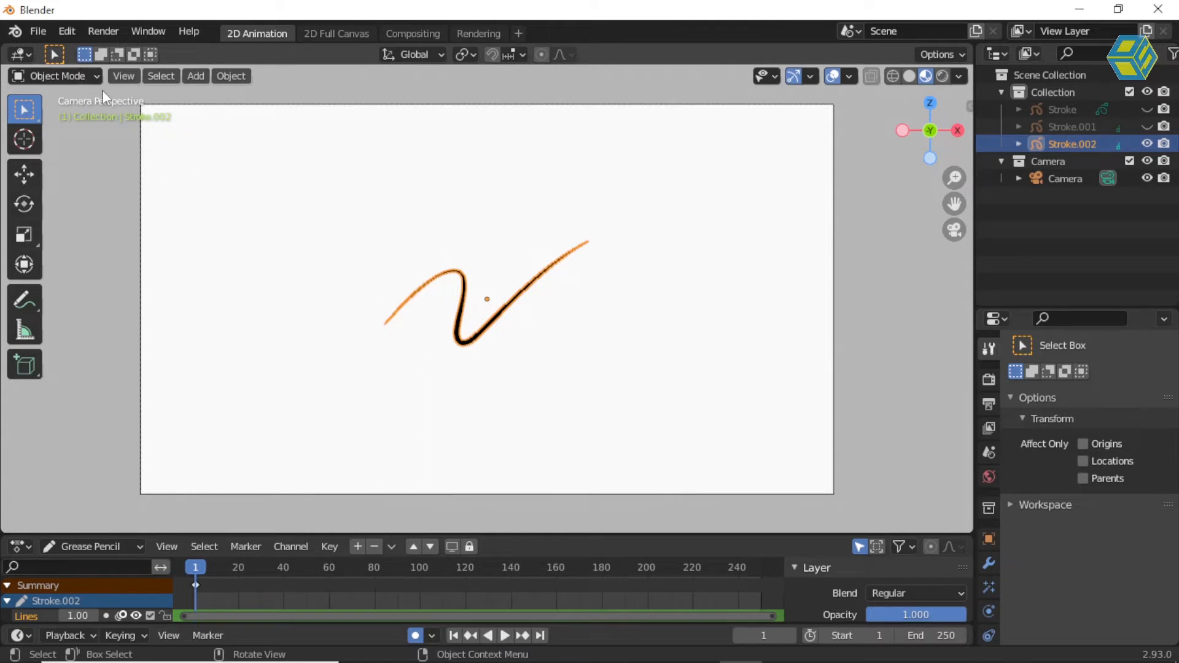
left_click(79, 76)
left_click(84, 117)
left_click(485, 337)
key("x")
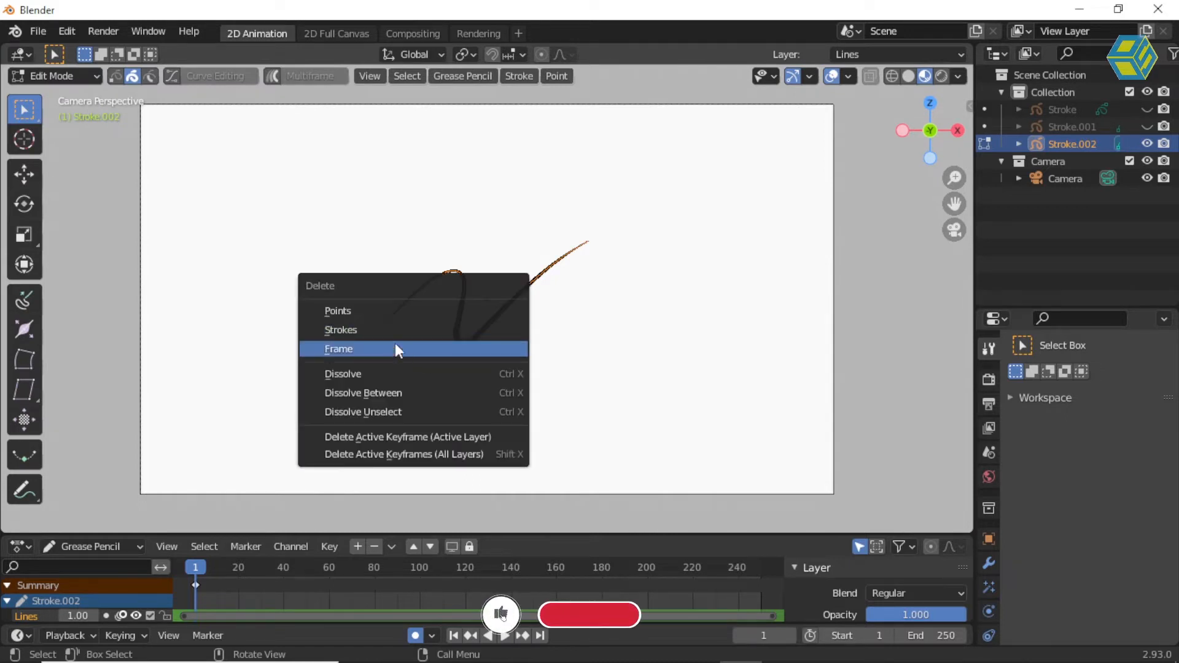
left_click(393, 330)
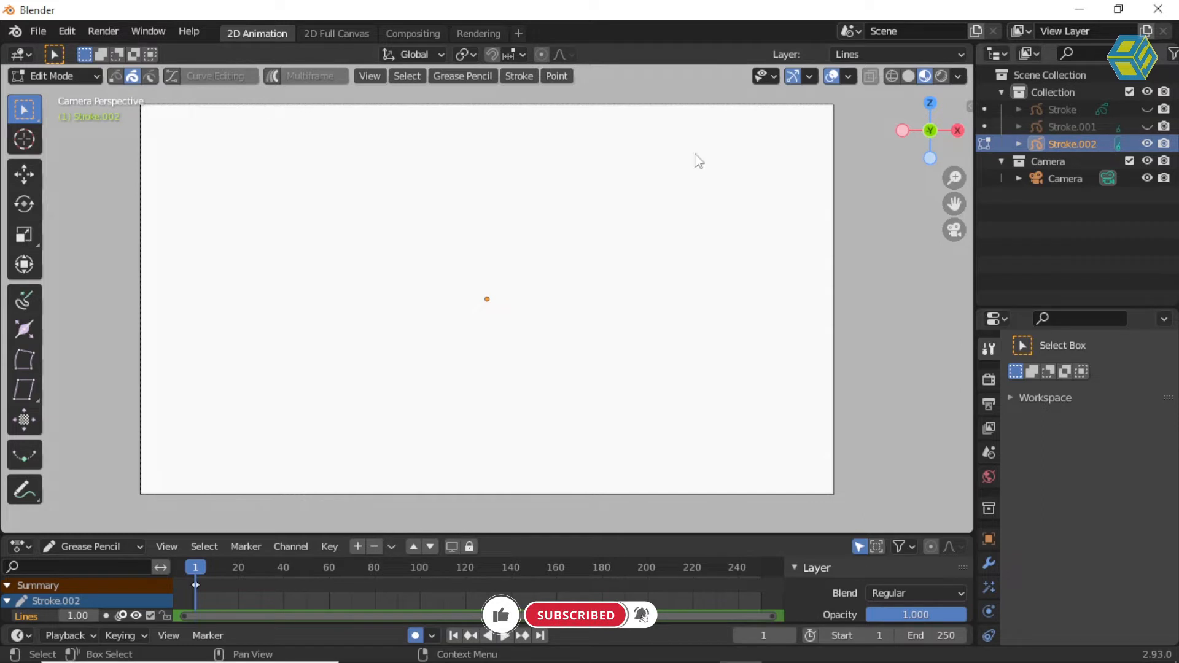
left_click(54, 74)
left_click(60, 95)
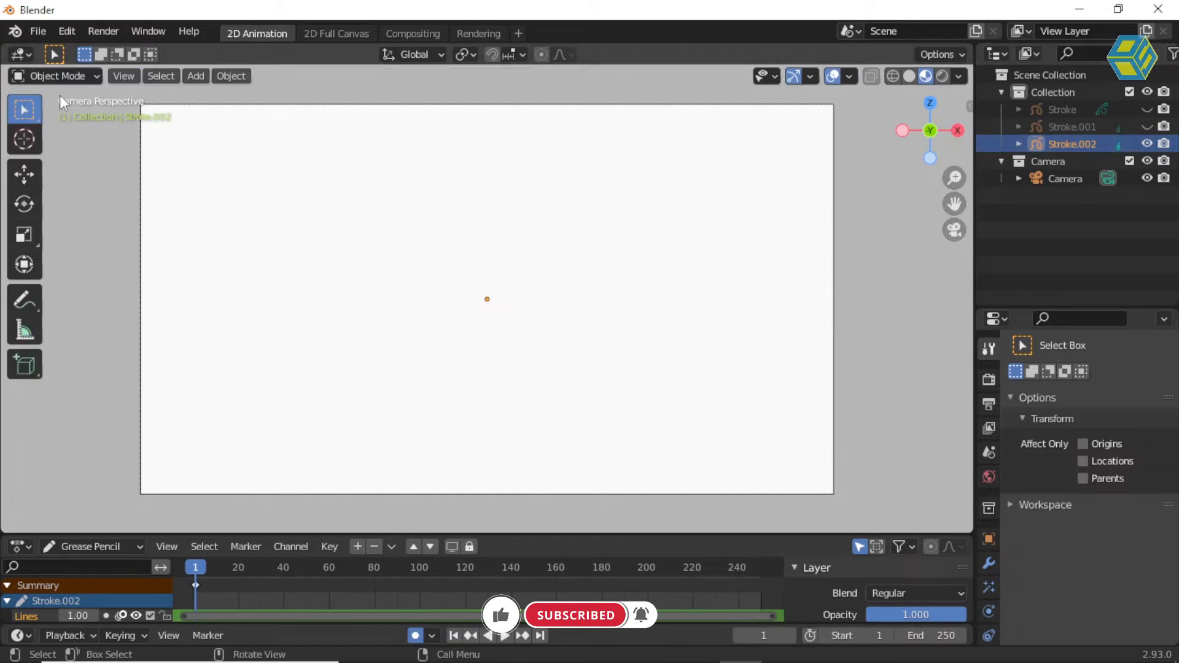
- Widen the outliner and make the hidden Stroke and Stroke.001 objects visible again
left_click(1085, 195)
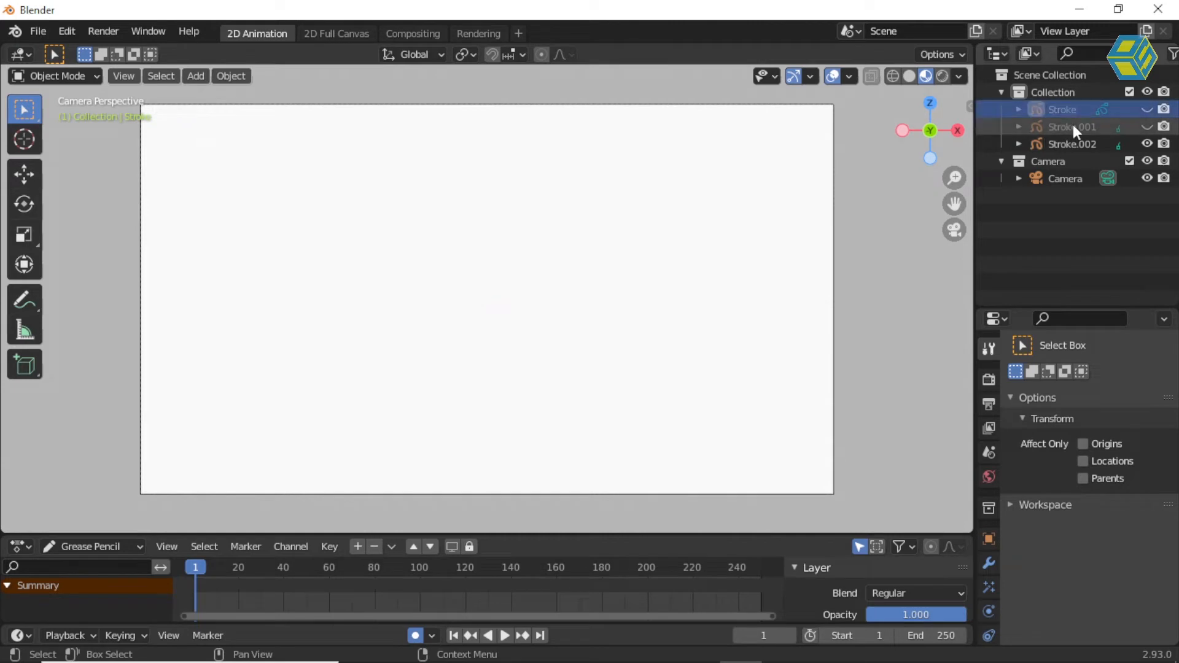
left_click(1074, 126)
left_click(1073, 143)
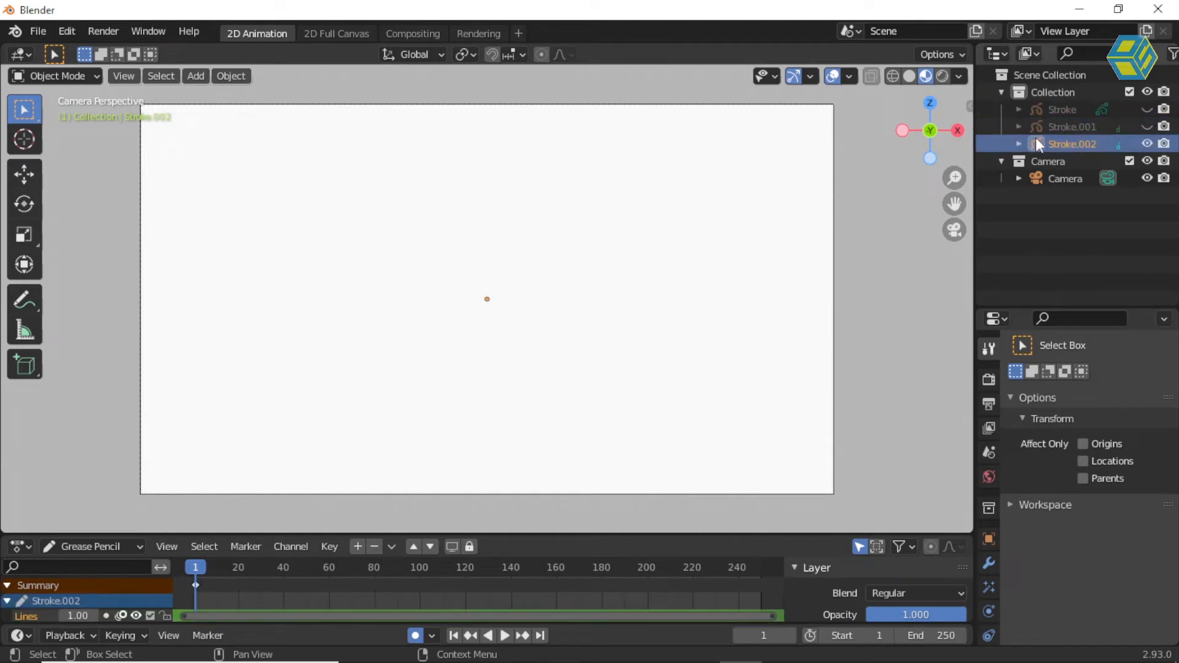
left_click_drag(973, 138, 908, 141)
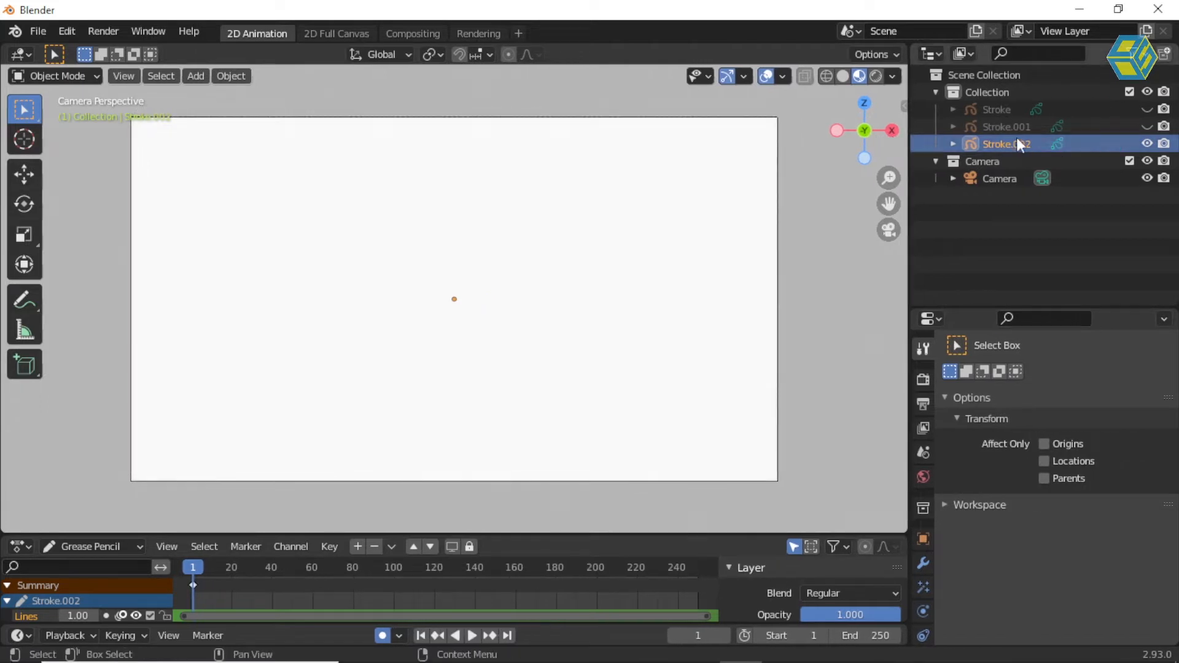
left_click(1047, 109)
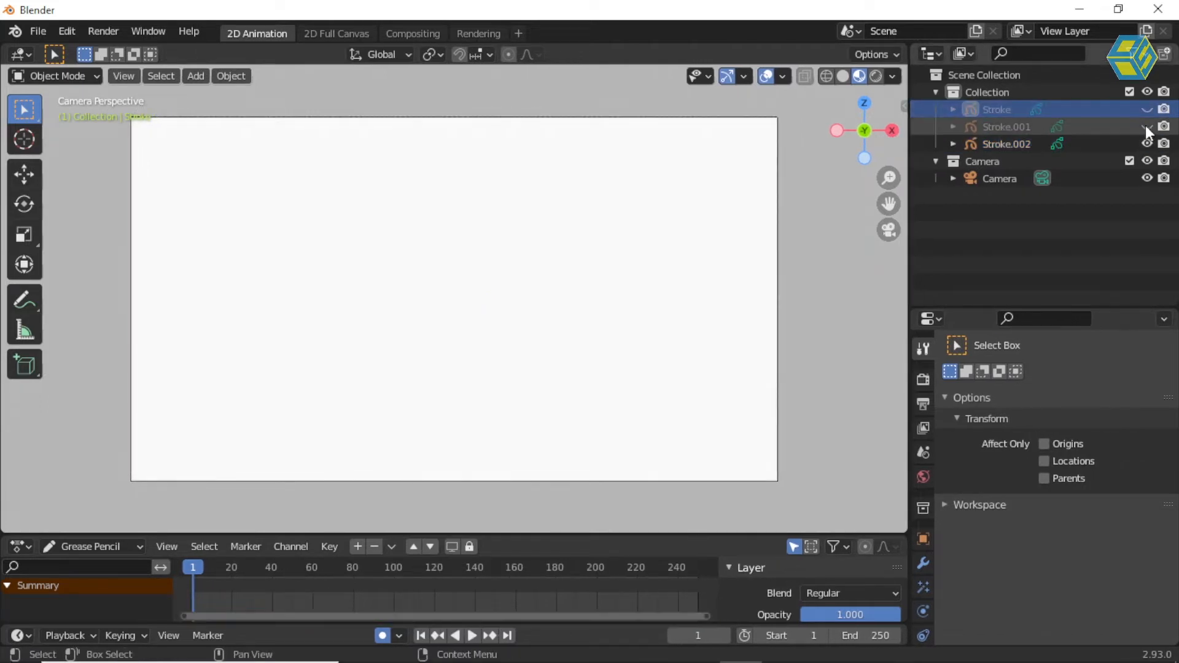
left_click(1147, 126)
left_click(1147, 109)
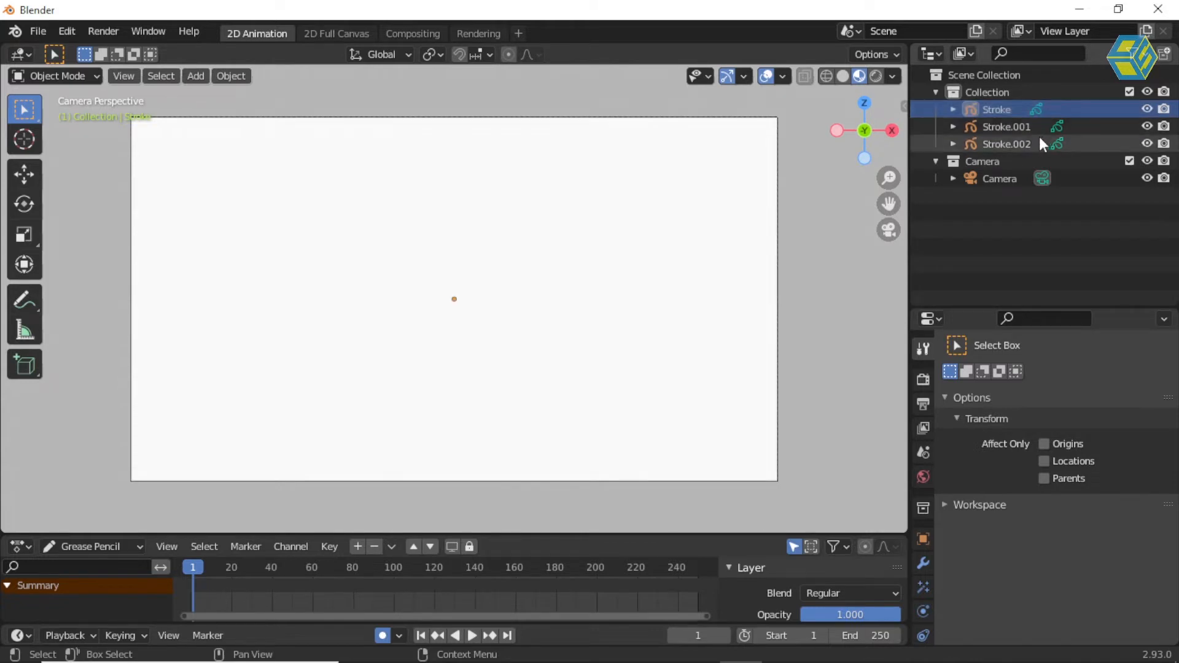
- Rename Stroke, Stroke.001 and Stroke.002 as objeck 1, objeck 2 and objeck 3 and select each in turn
left_click(1000, 109)
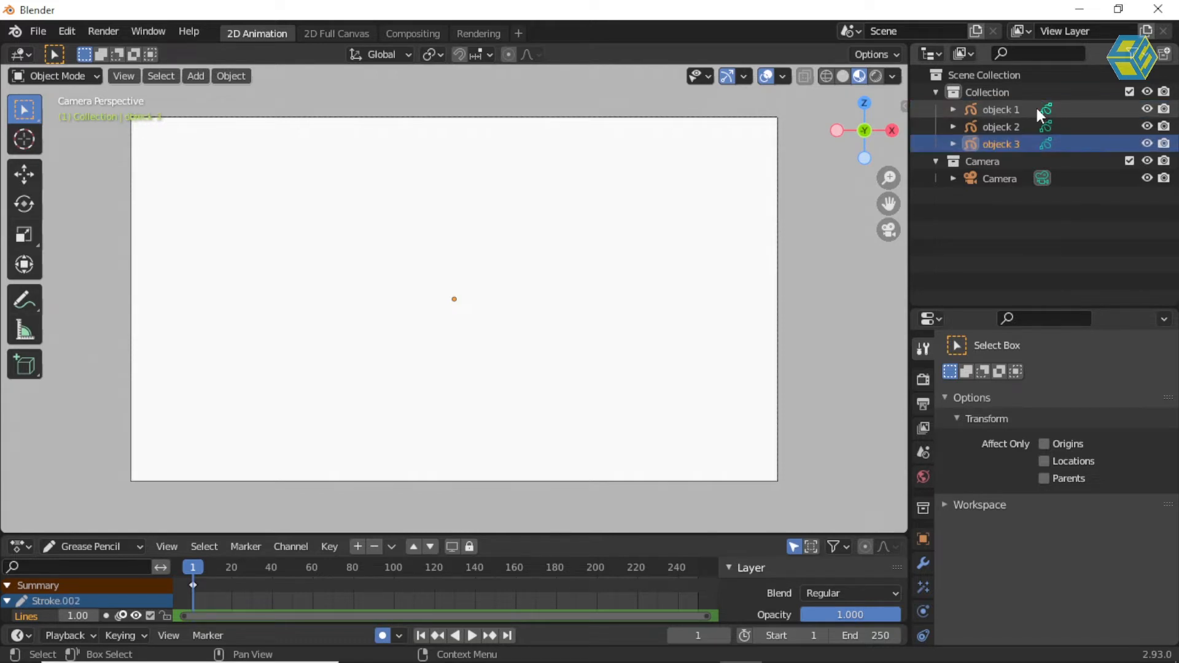
left_click(1017, 212)
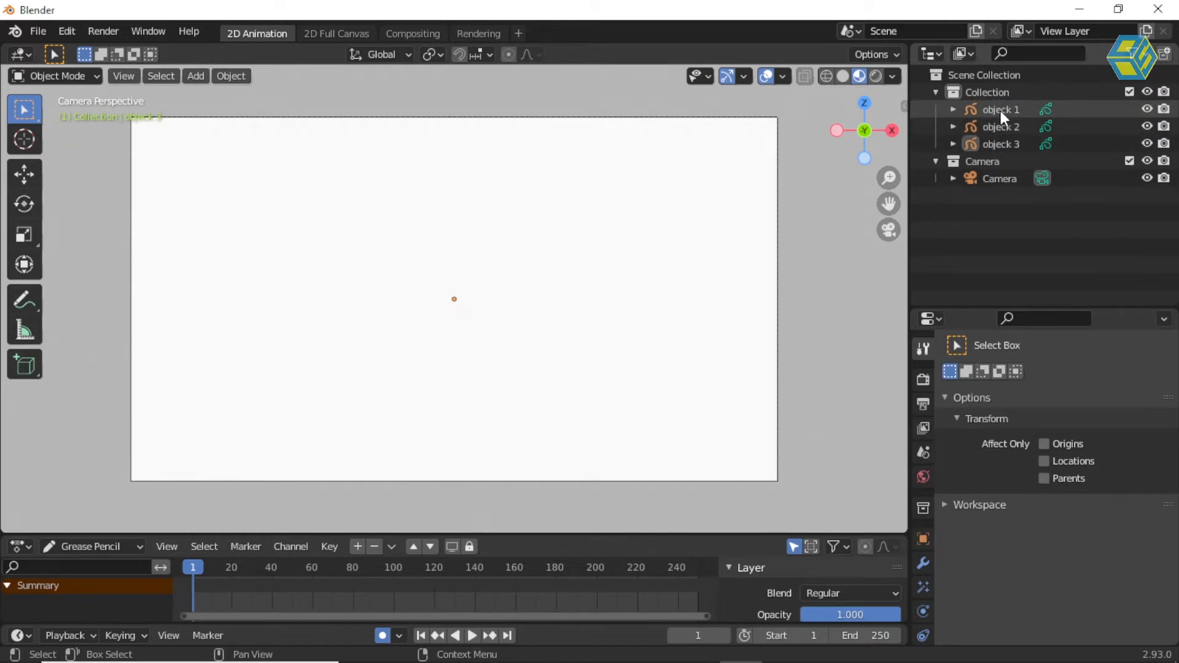
left_click(1000, 111)
left_click(1000, 127)
left_click(1001, 142)
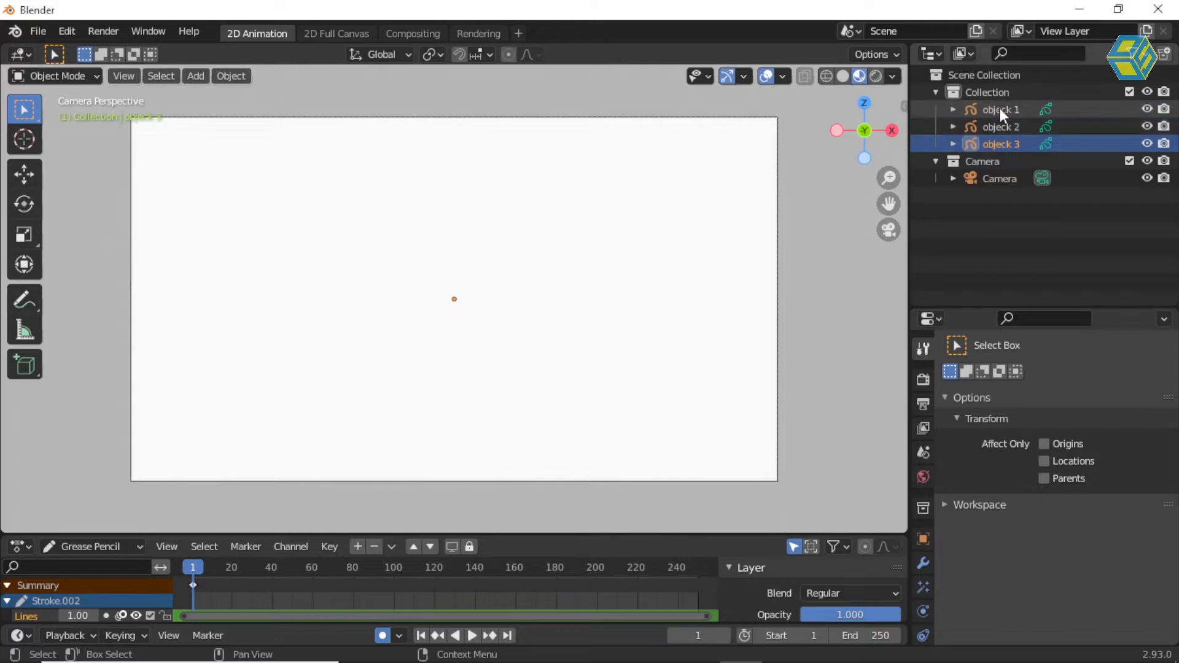
- Enlarge the timeline area and switch objeck 1 to Draw Mode
left_click(923, 636)
left_click_drag(633, 521, 633, 496)
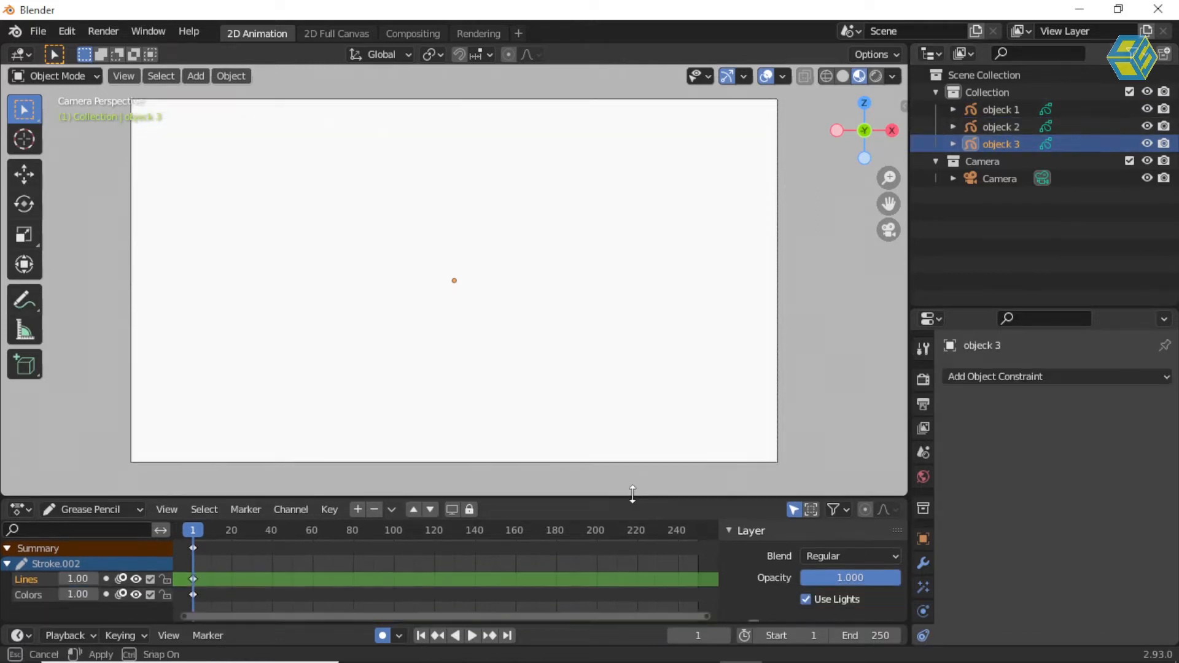
left_click(1008, 116)
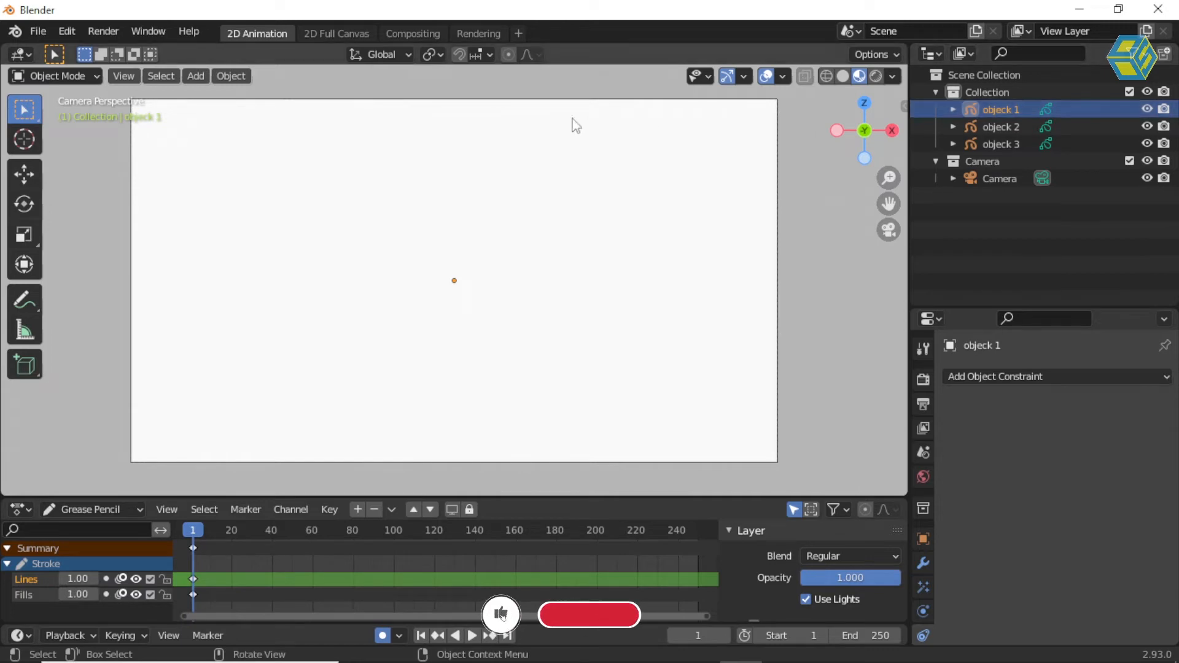
left_click(64, 75)
left_click(46, 153)
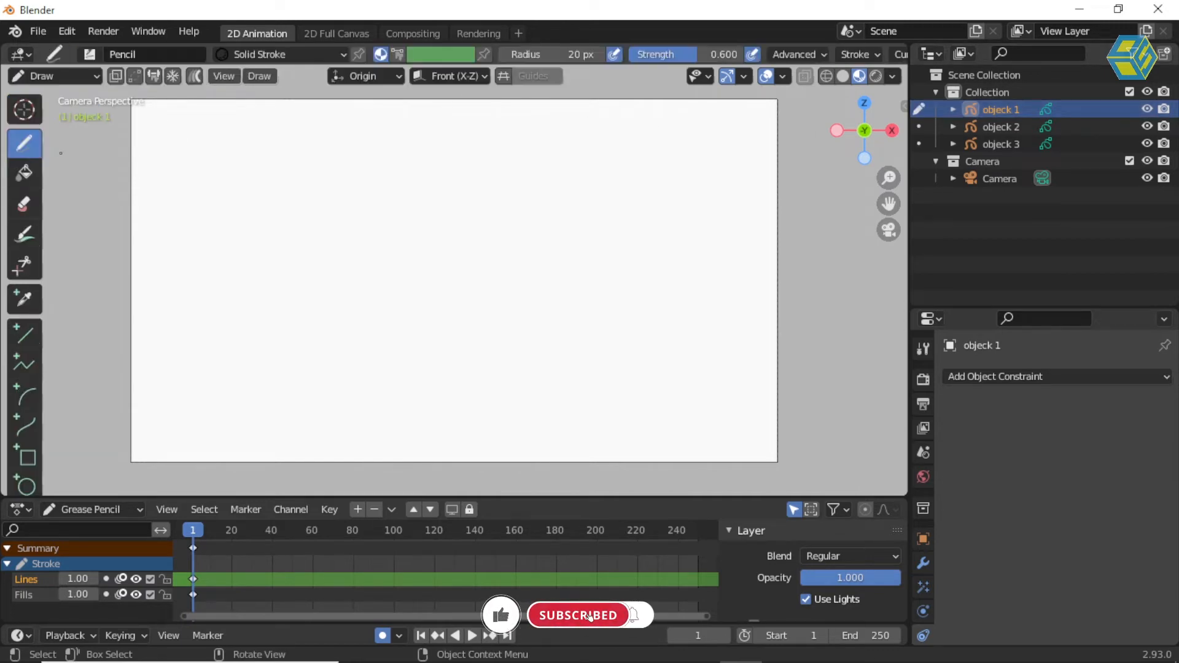
- Draw a small black square in objeck 1 near the canvas's upper-left corner with the Box tool, using a strength of 1.000
scroll(18, 473, "up", 2)
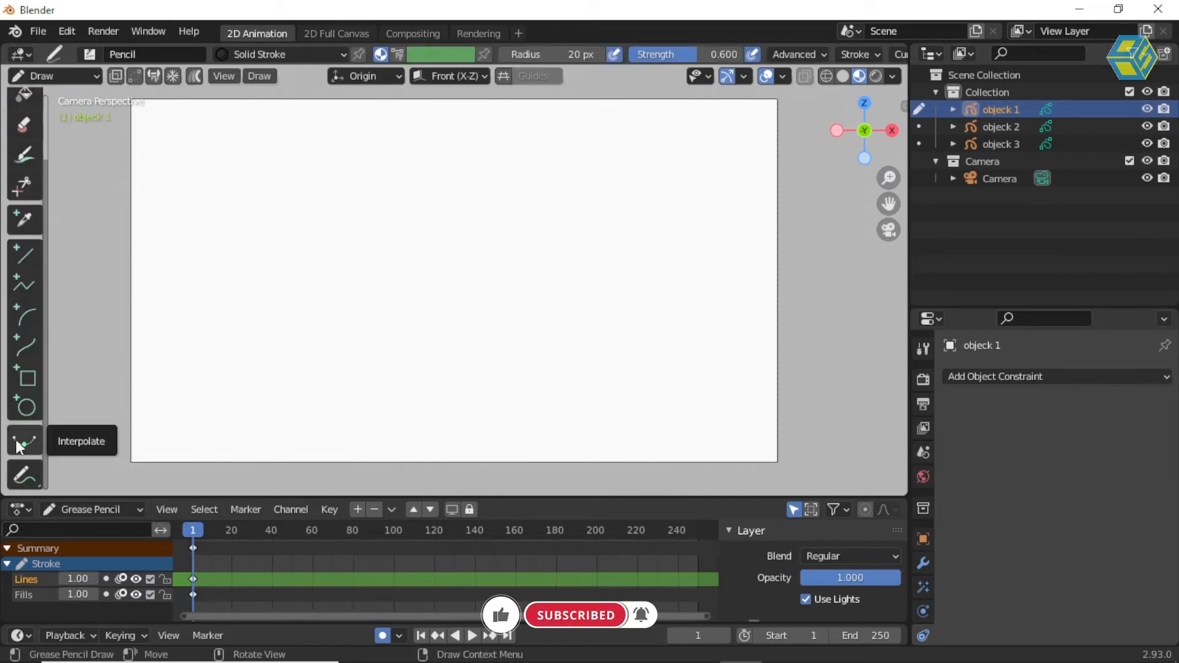
left_click(27, 448)
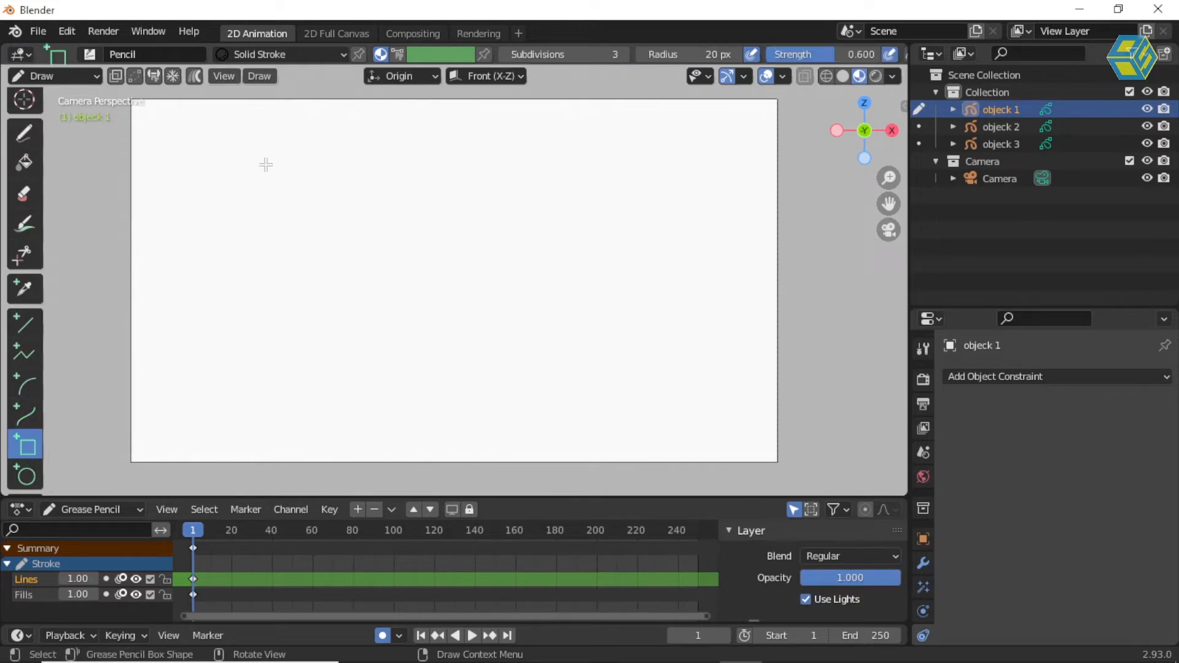
left_click(272, 55)
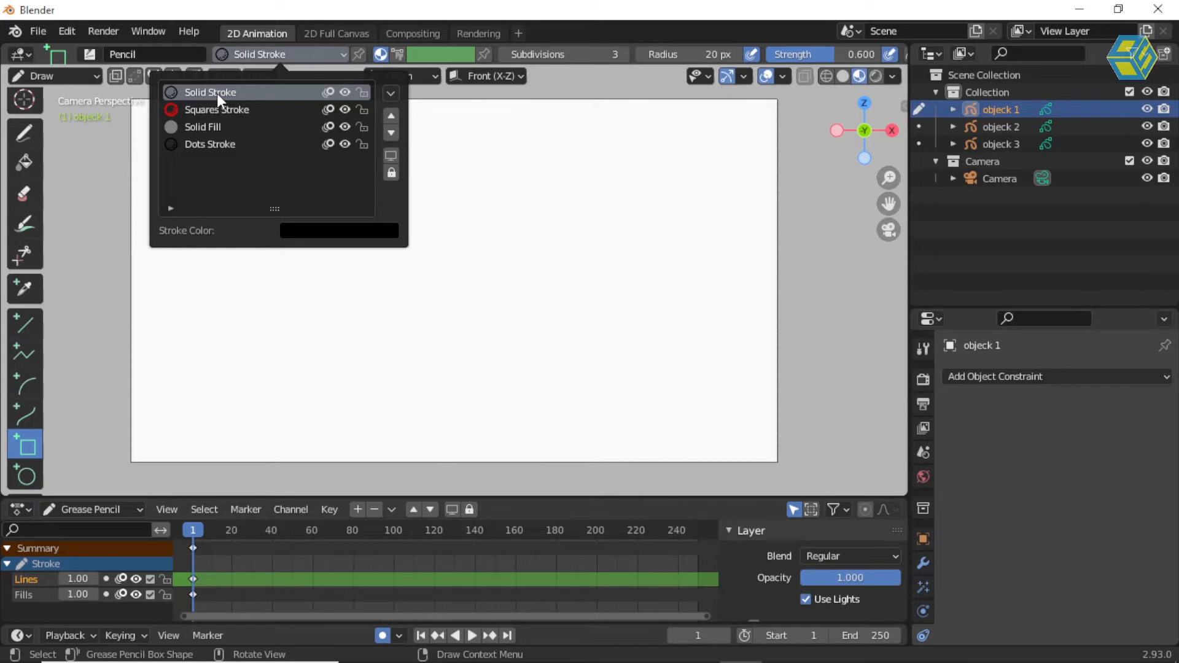
left_click_drag(176, 142, 239, 211)
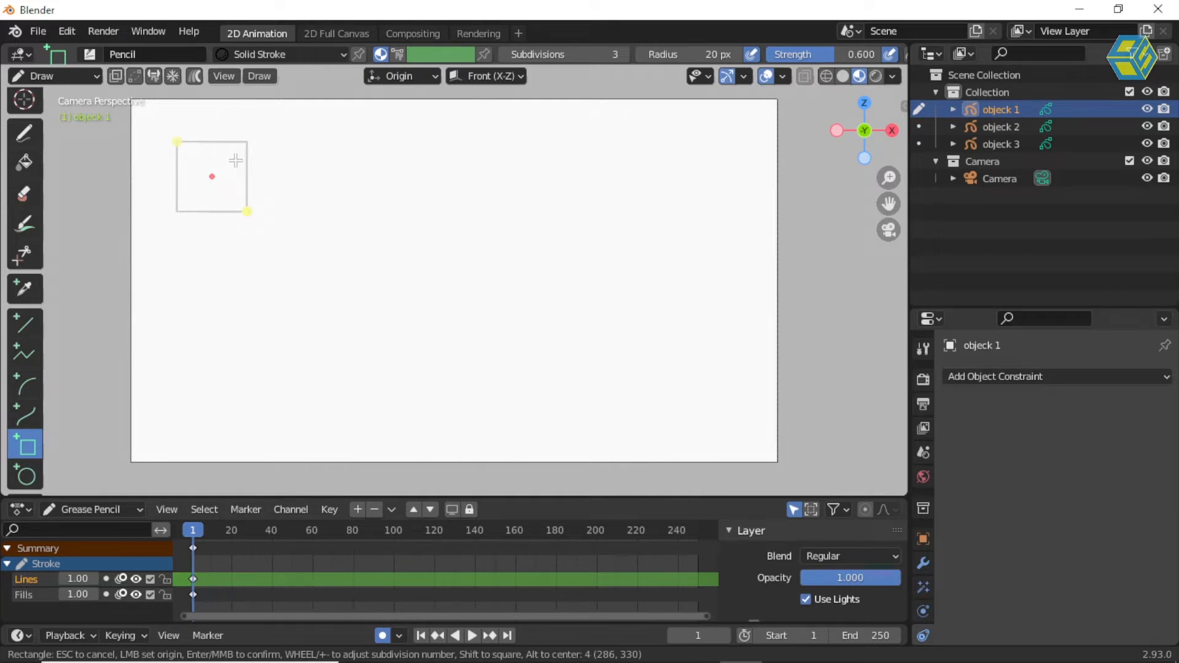
key("Escape")
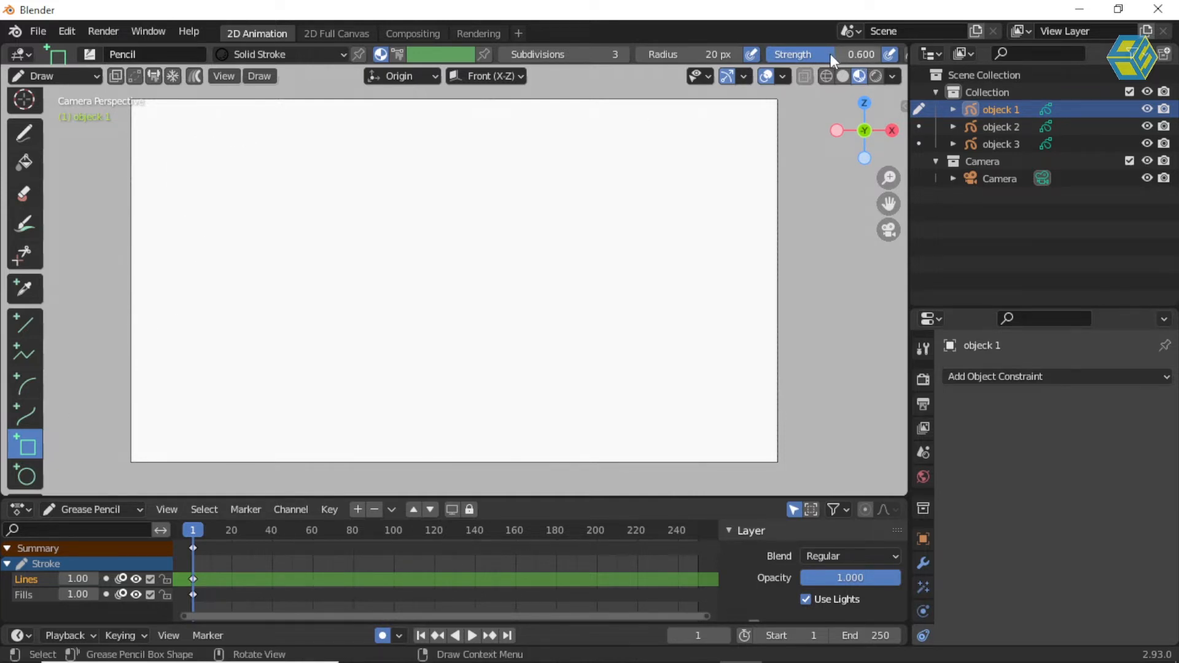
left_click_drag(829, 58, 872, 59)
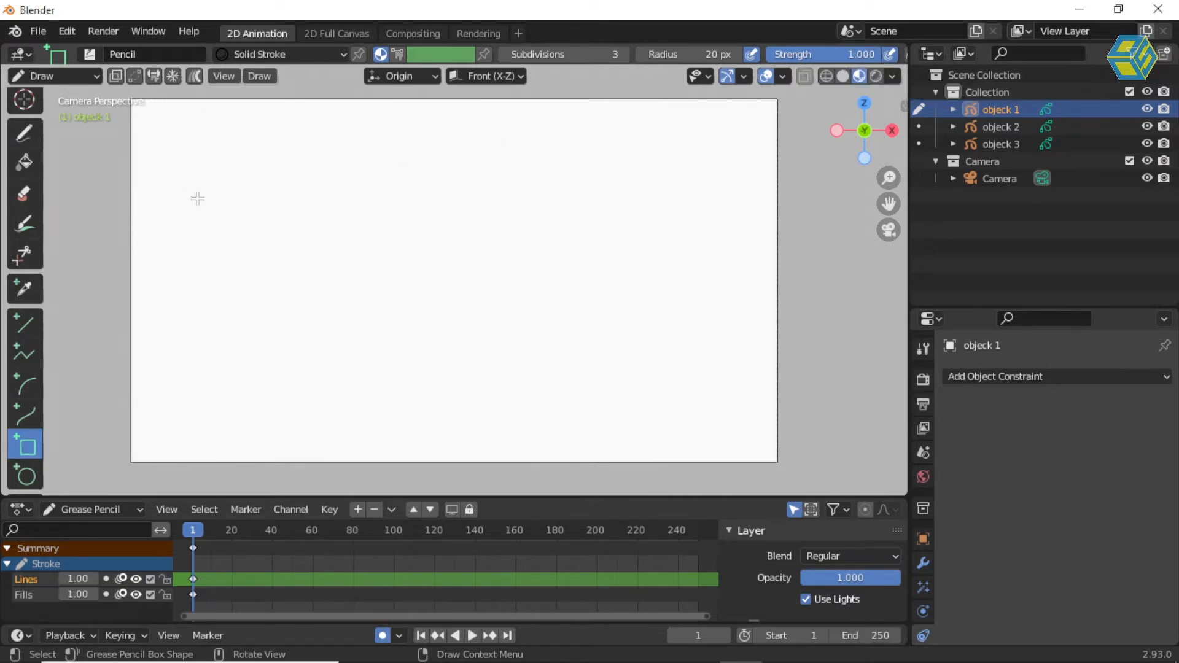
mouse_move(168, 124)
left_mouse_down()
mouse_move(245, 192)
mouse_move(225, 176)
left_mouse_up()
key("Return")
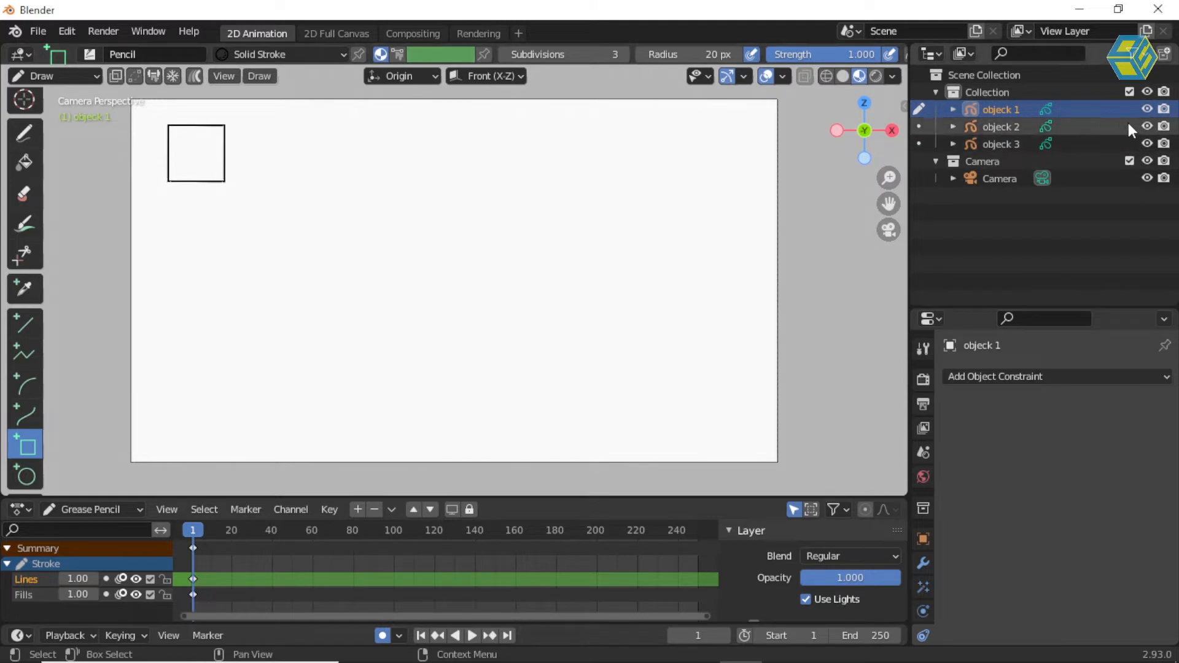
- Toggle the visibility of objeck 1 off and on to check that the square belongs to it
left_click(1146, 109)
left_click(1147, 109)
left_click(1148, 108)
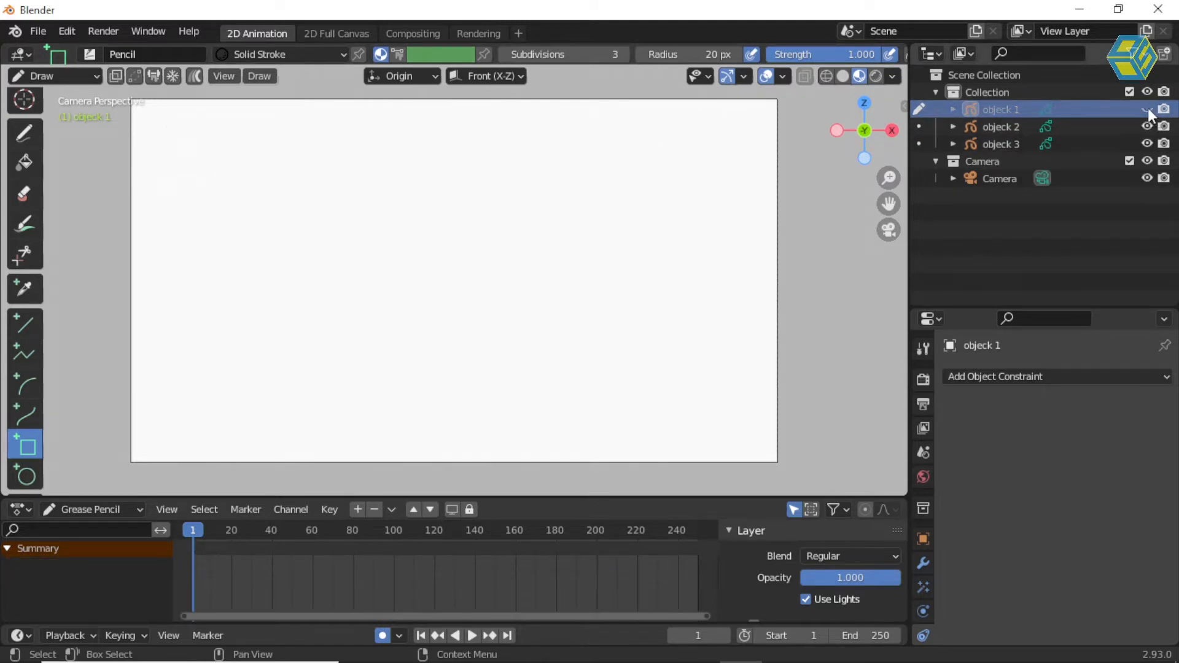
left_click(1148, 109)
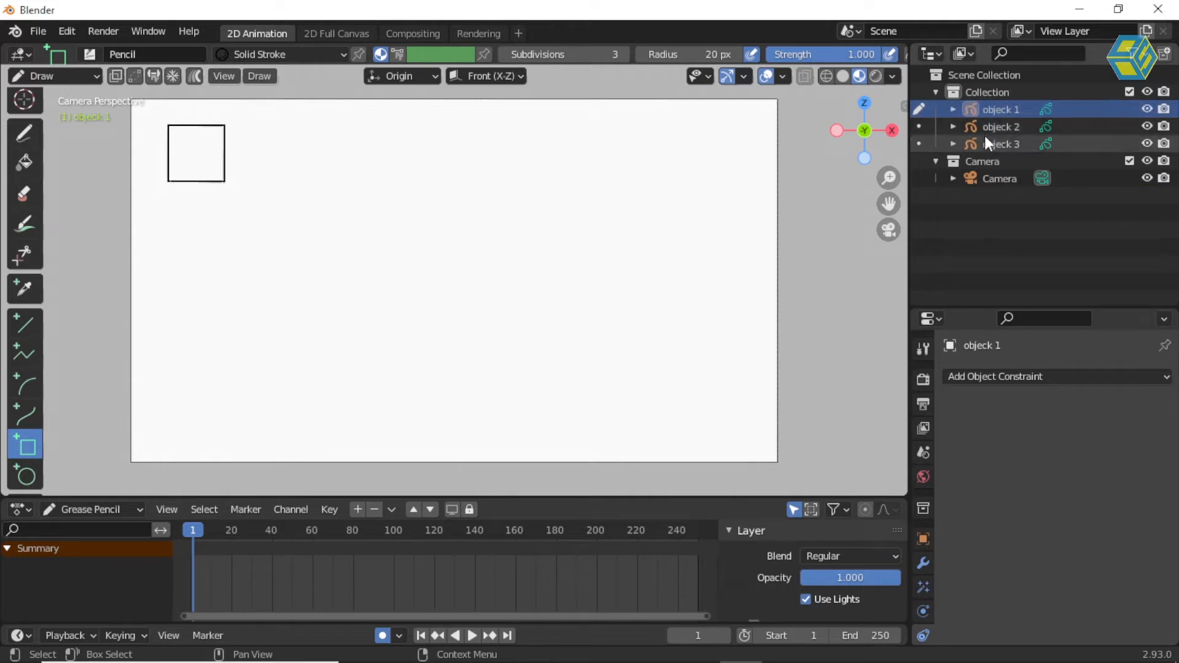
- Make objeck 2 the active object in Draw Mode and hide objeck 1 and objeck 3
left_click(992, 124)
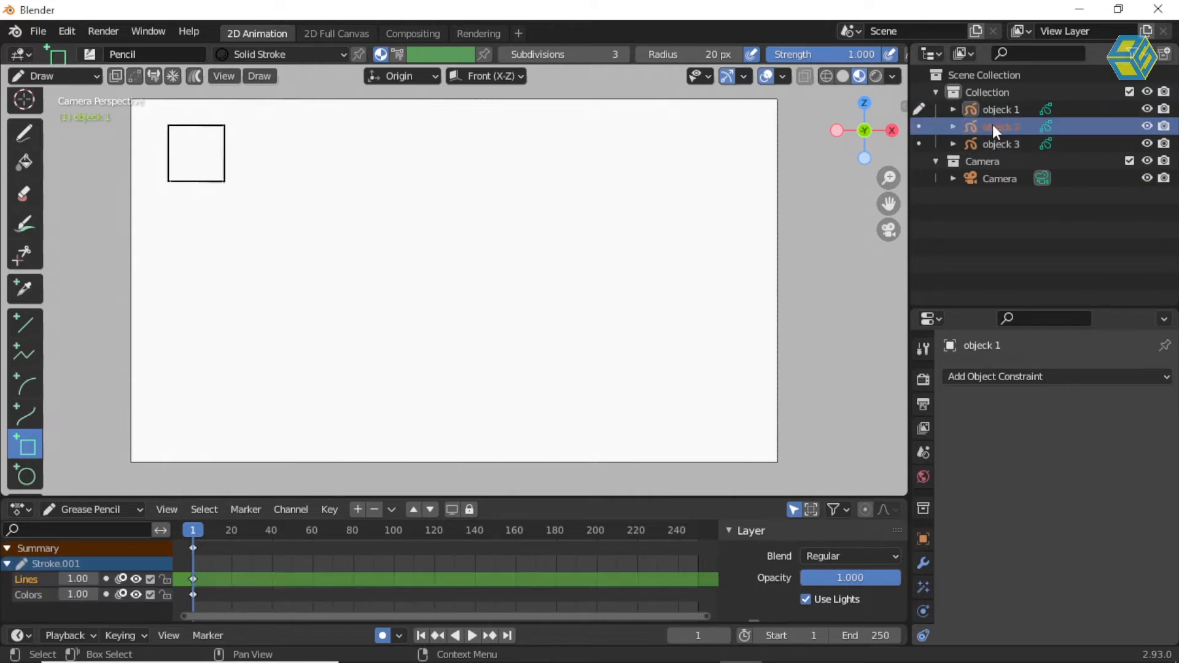
left_click(919, 123)
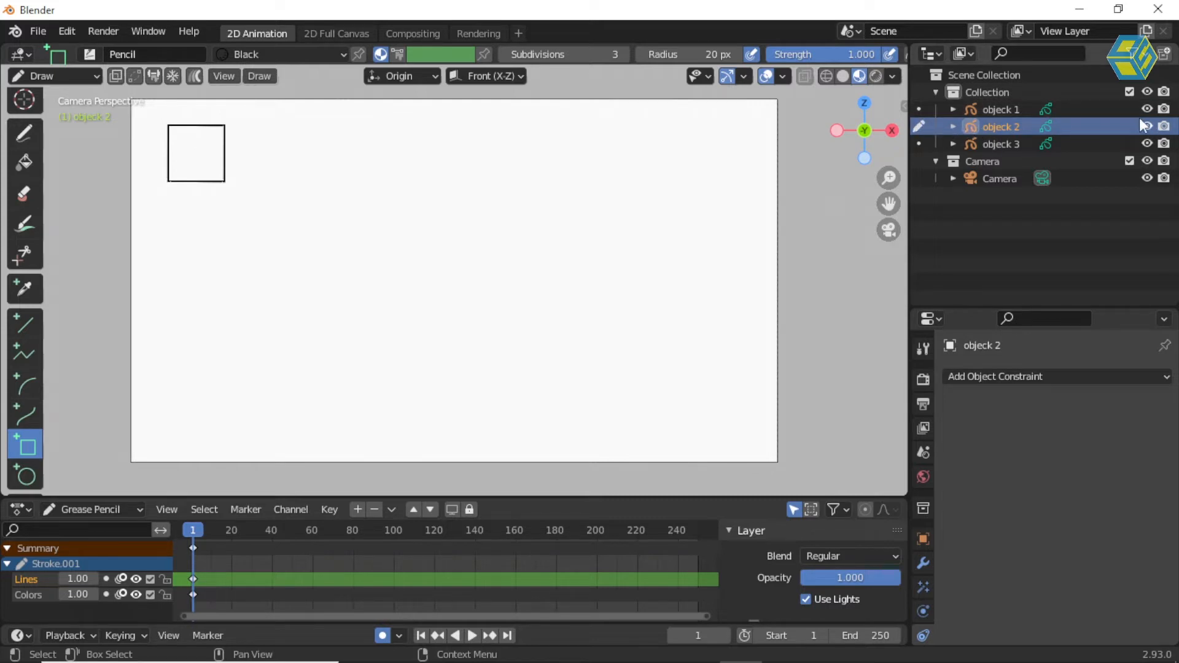
left_click(1145, 144)
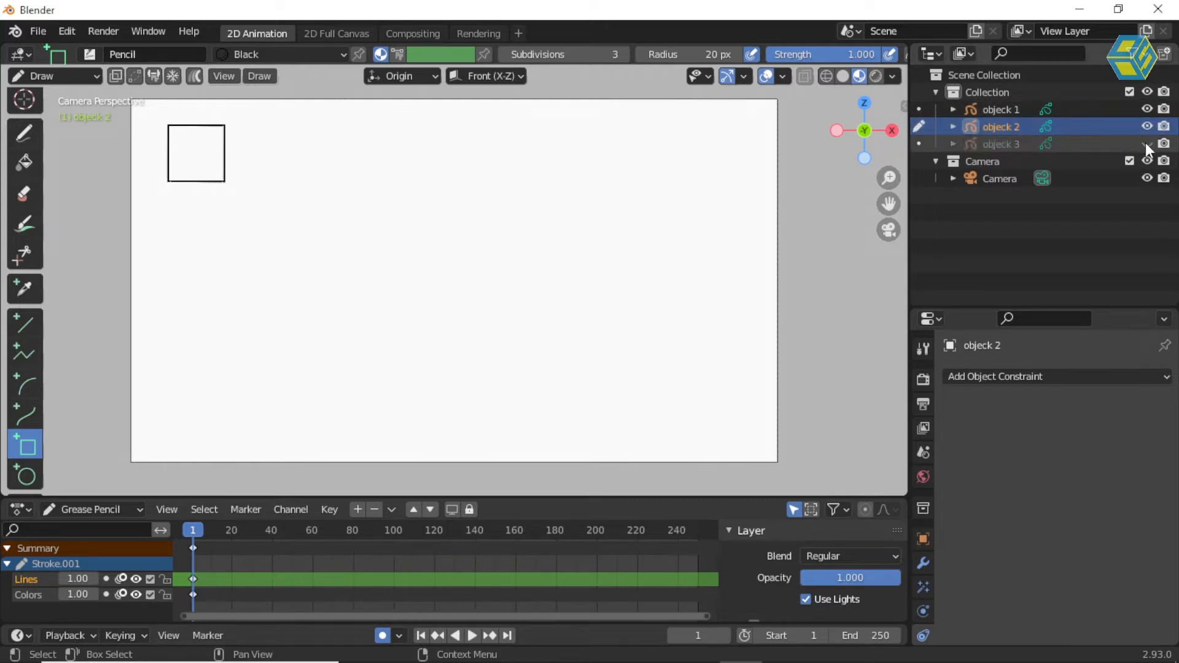
left_click(1147, 109)
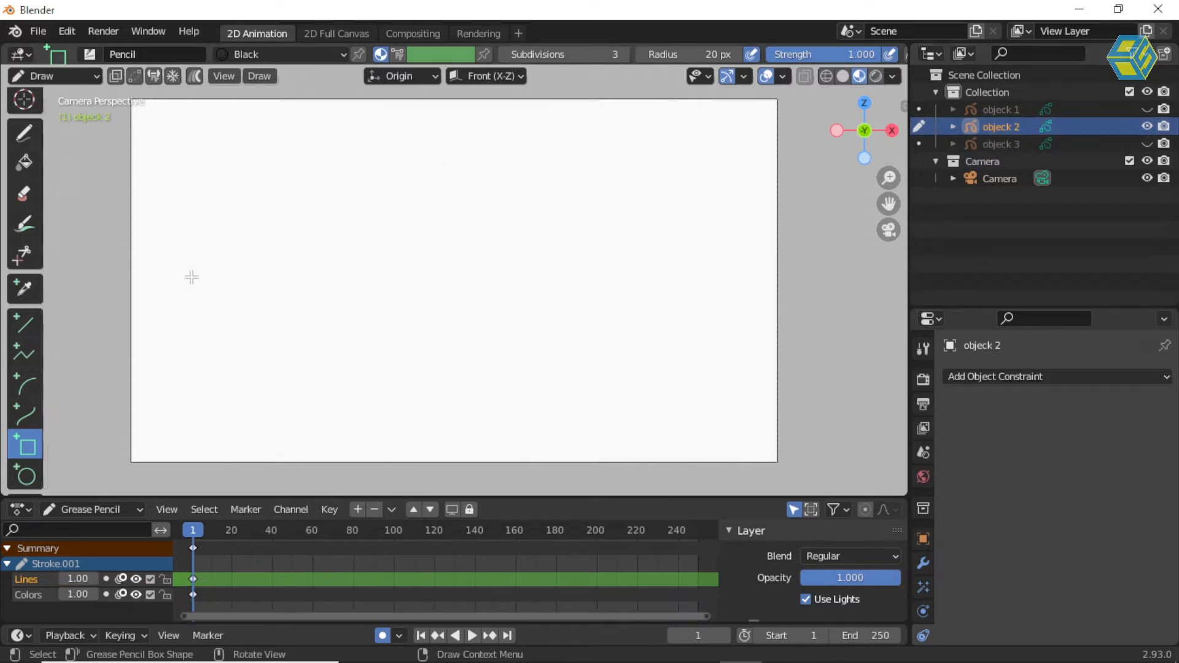
- Draw a small circle in objeck 2 near the middle of the canvas's left edge, using the Circle tool and the Red material
left_click(25, 475)
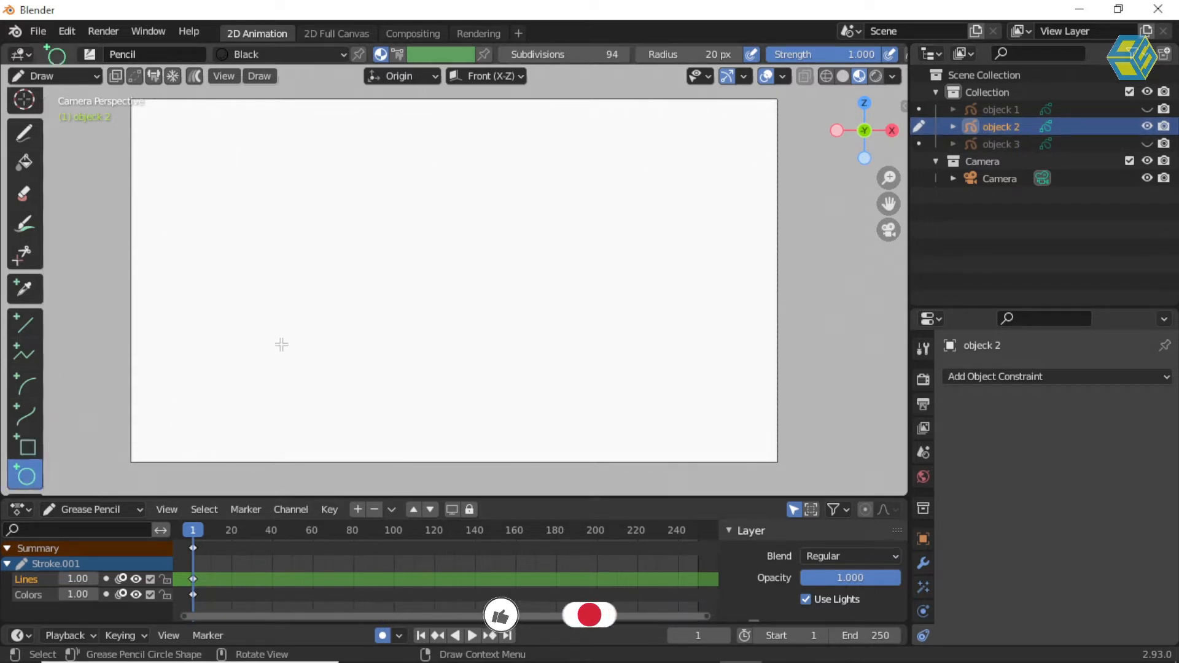
left_click(259, 56)
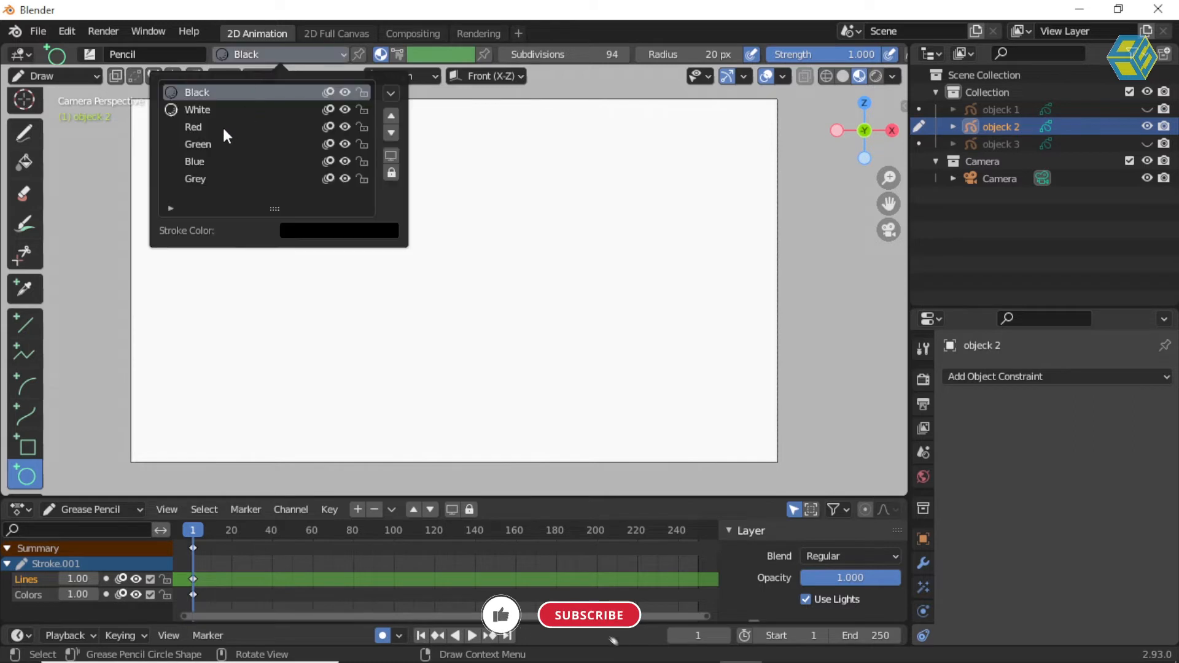
left_click(196, 128)
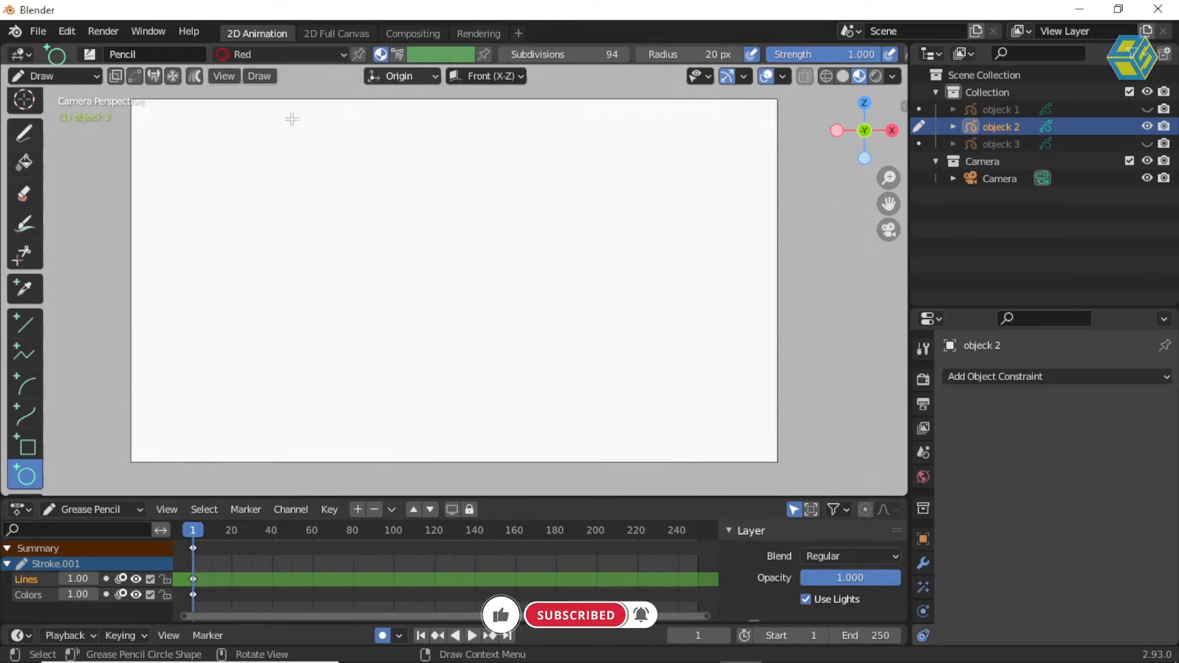
left_click_drag(172, 128, 236, 197)
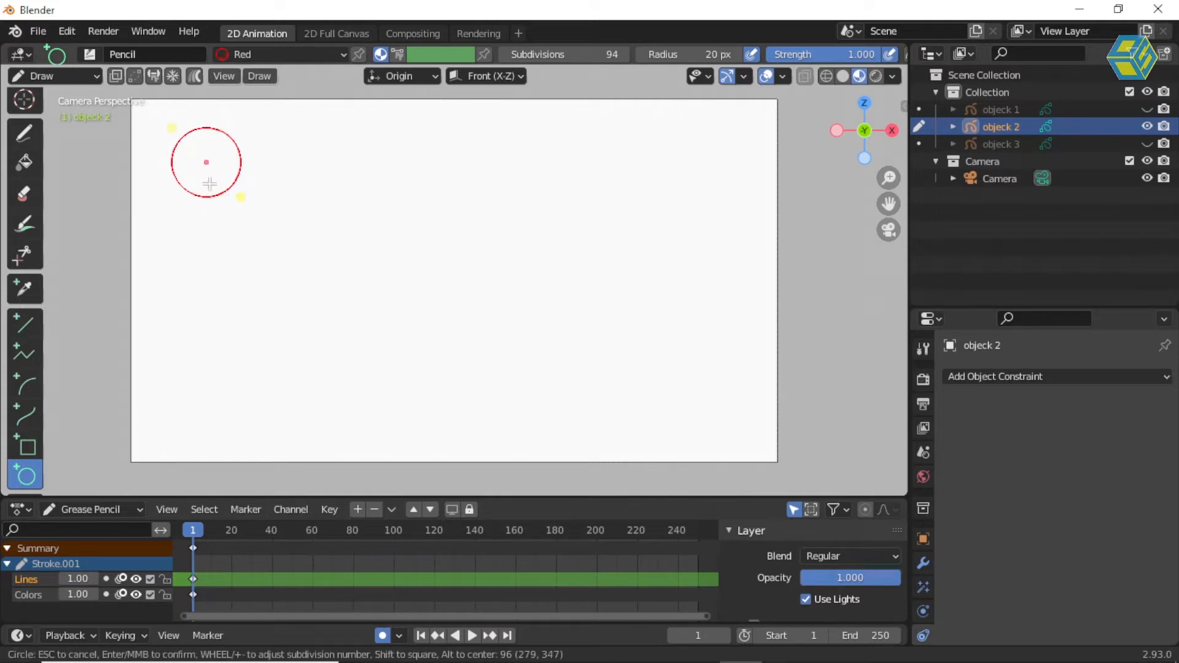
key("Escape")
left_click_drag(175, 233, 232, 299)
key("Return")
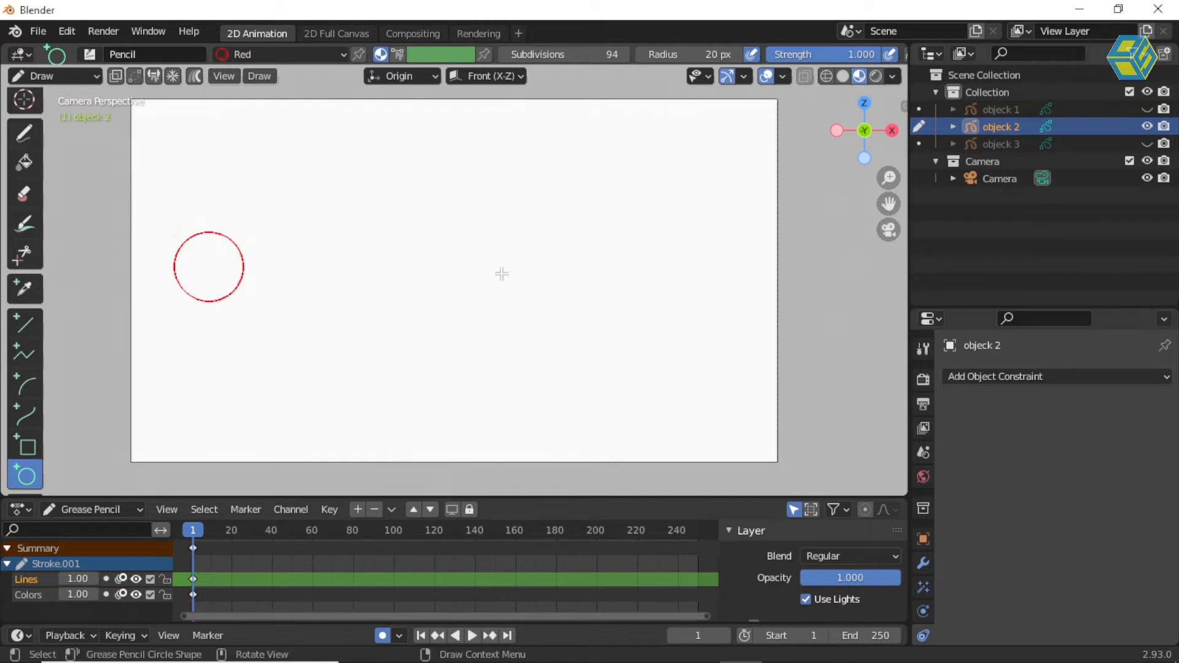
- Unhide objeck 3 and objeck 1, and make objeck 3 the active object in Draw Mode
left_click(1005, 142)
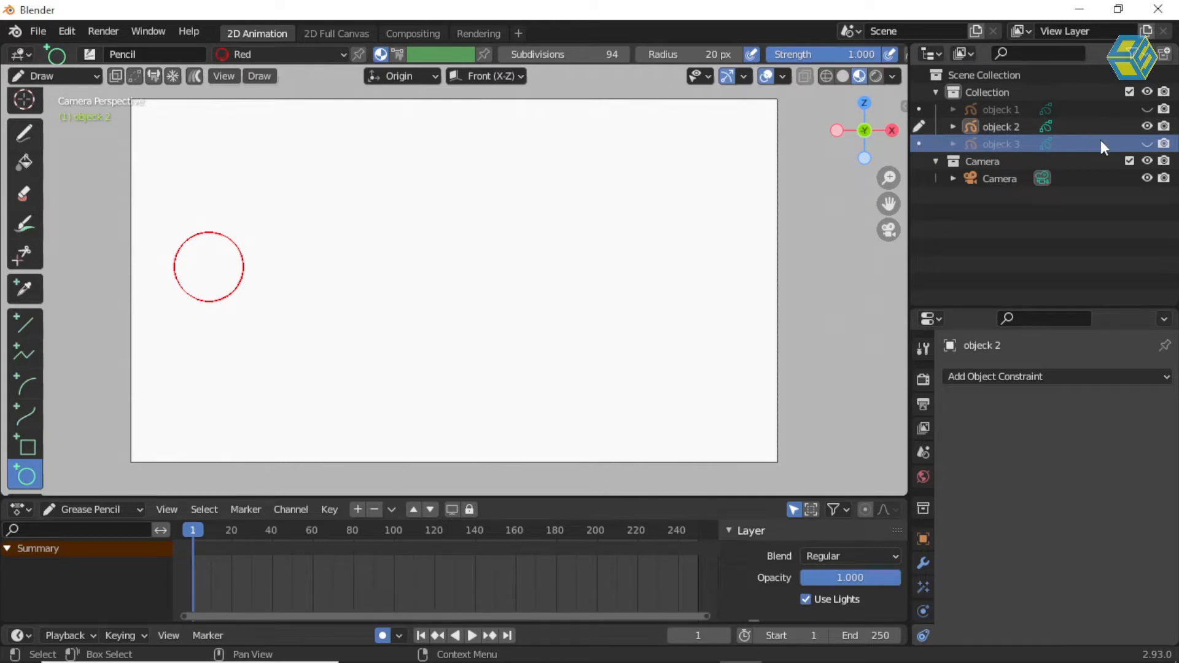
left_click(1146, 144)
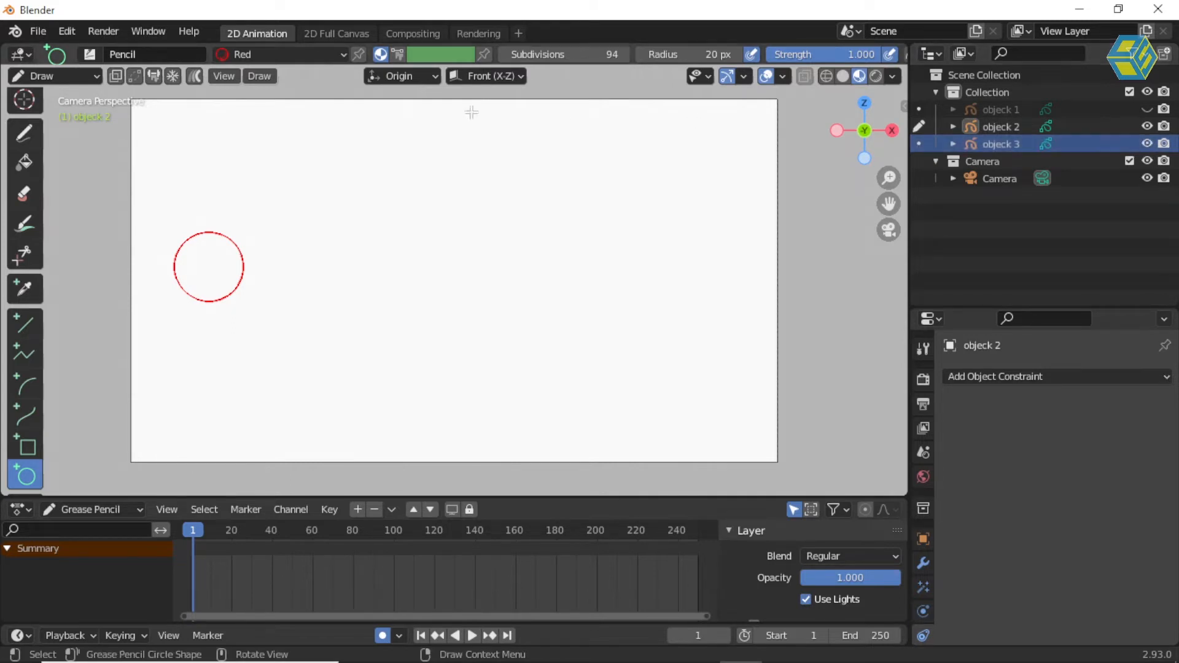
left_click(1146, 109)
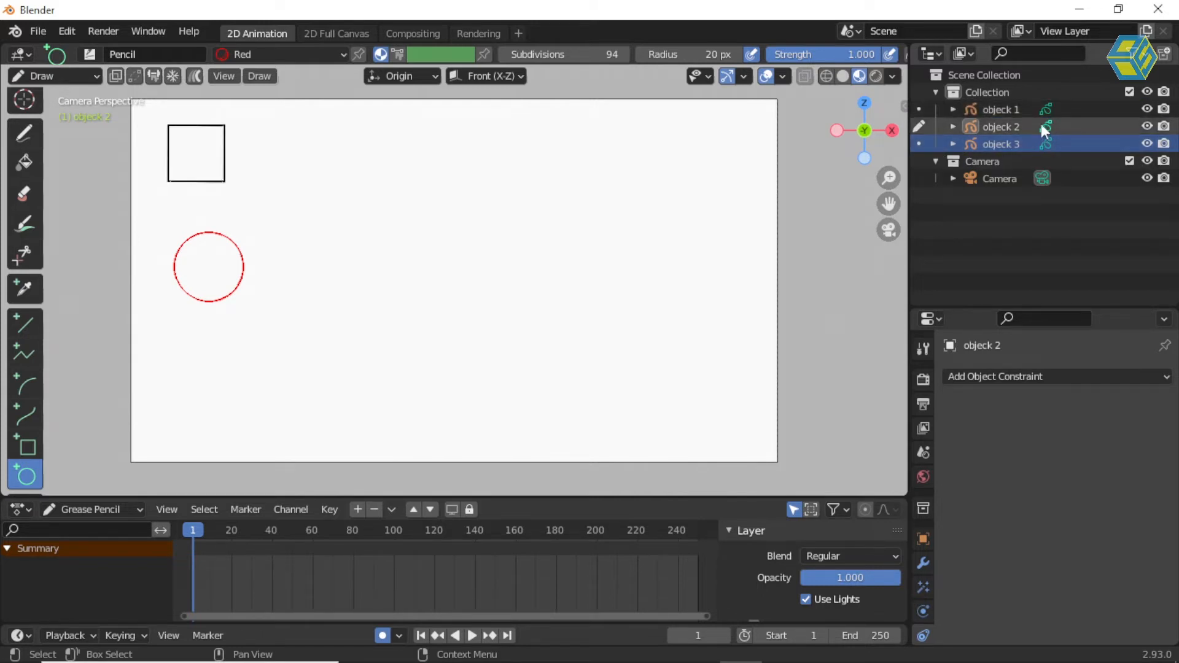
left_click(919, 142)
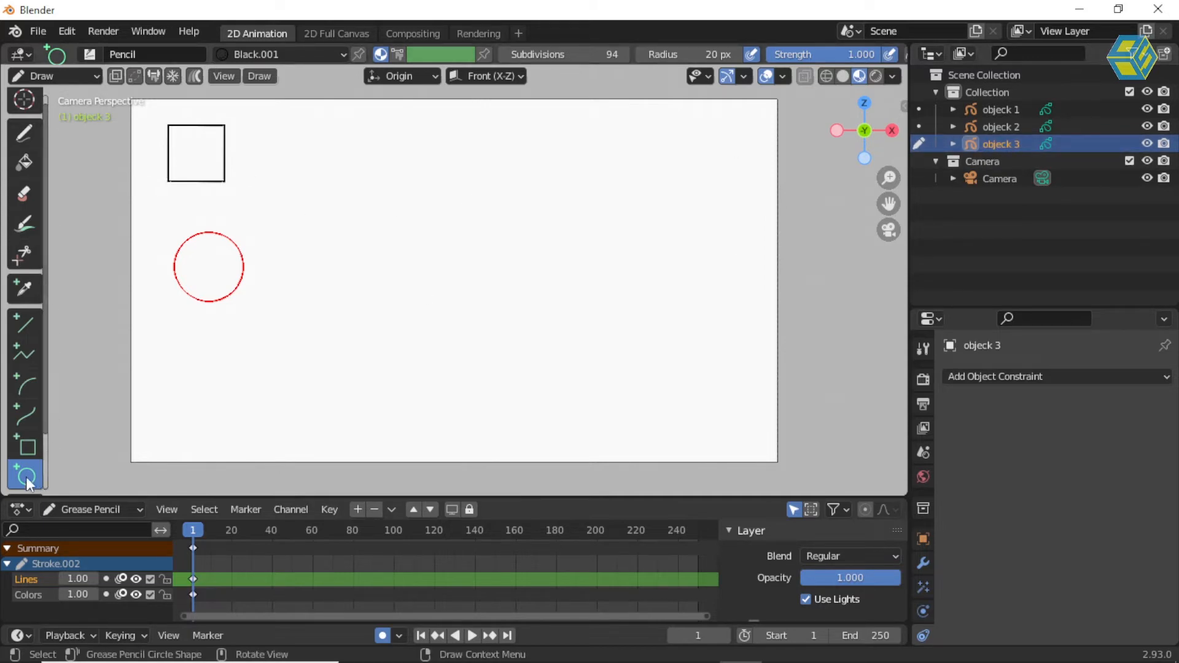
- Draw a small circle in objeck 3 near the canvas's lower-left corner with the Circle tool, using the Blue.001 material
left_click(300, 54)
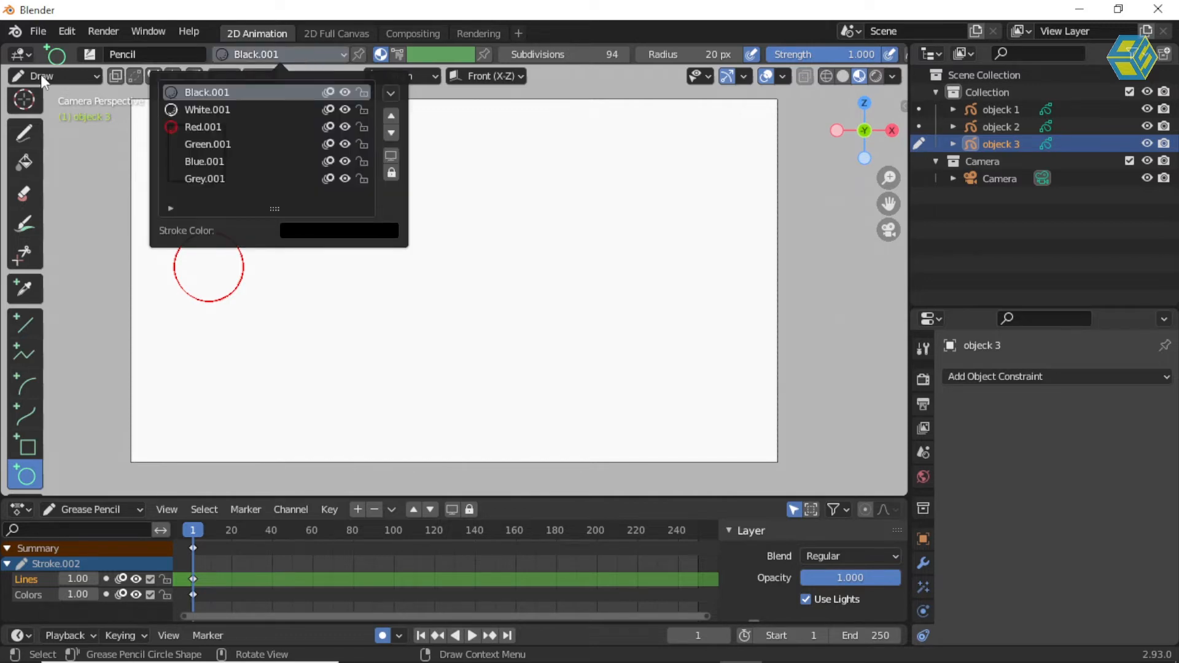
left_click(292, 57)
left_click(219, 161)
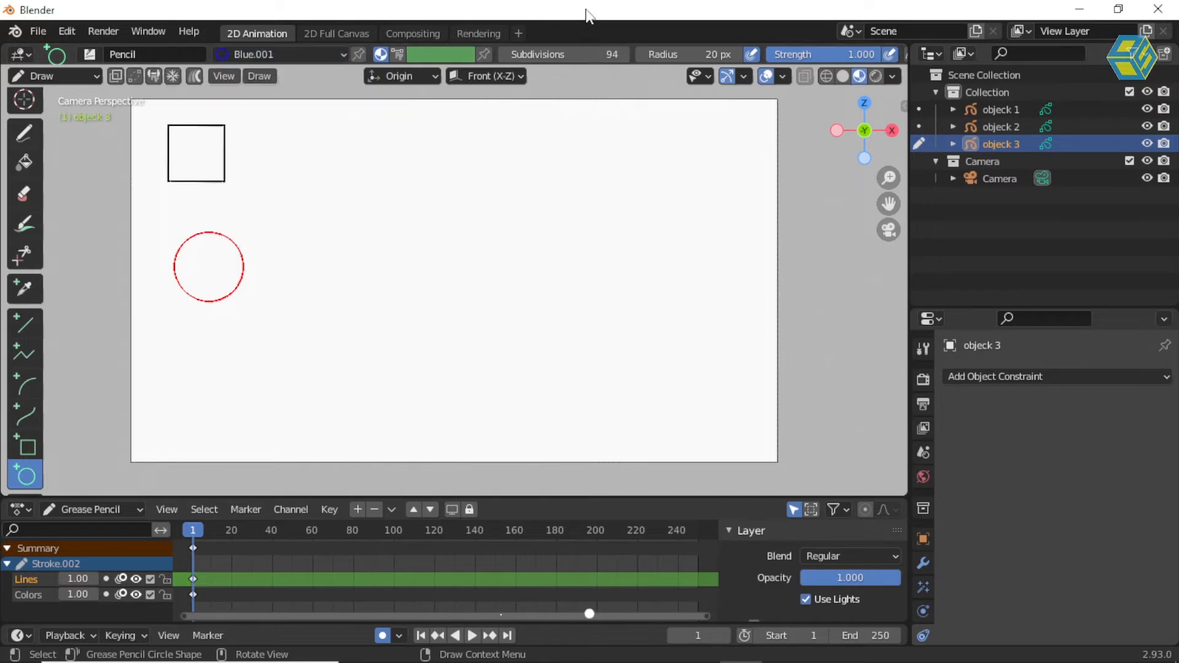
left_click_drag(169, 362, 248, 437)
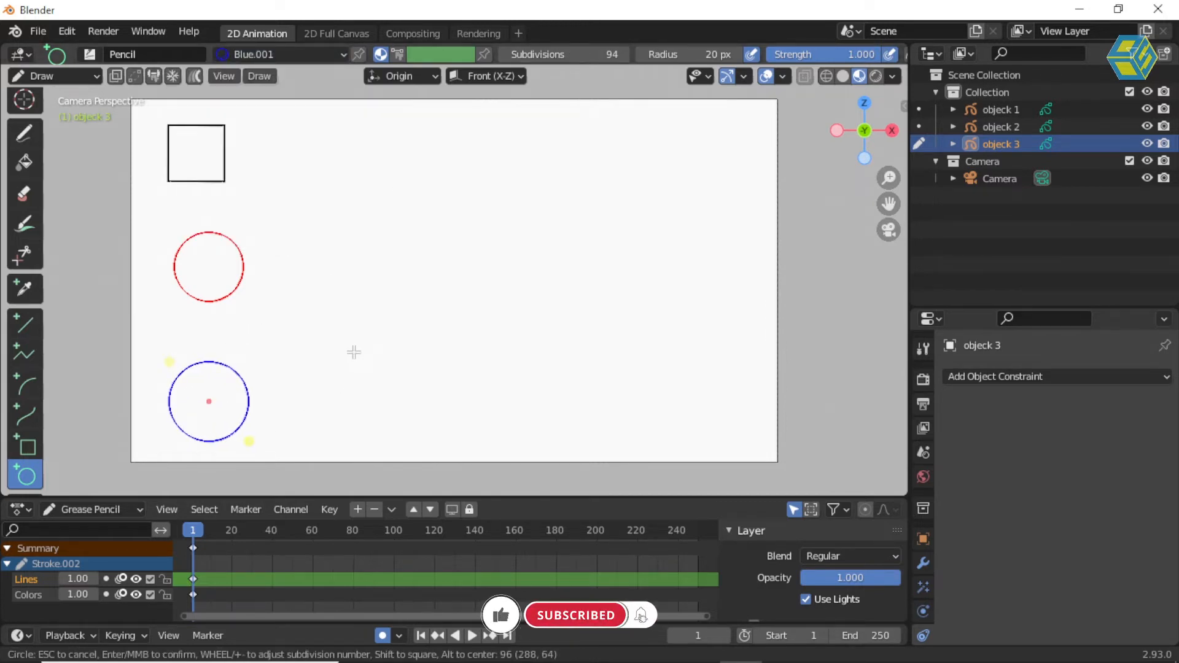
key("Return")
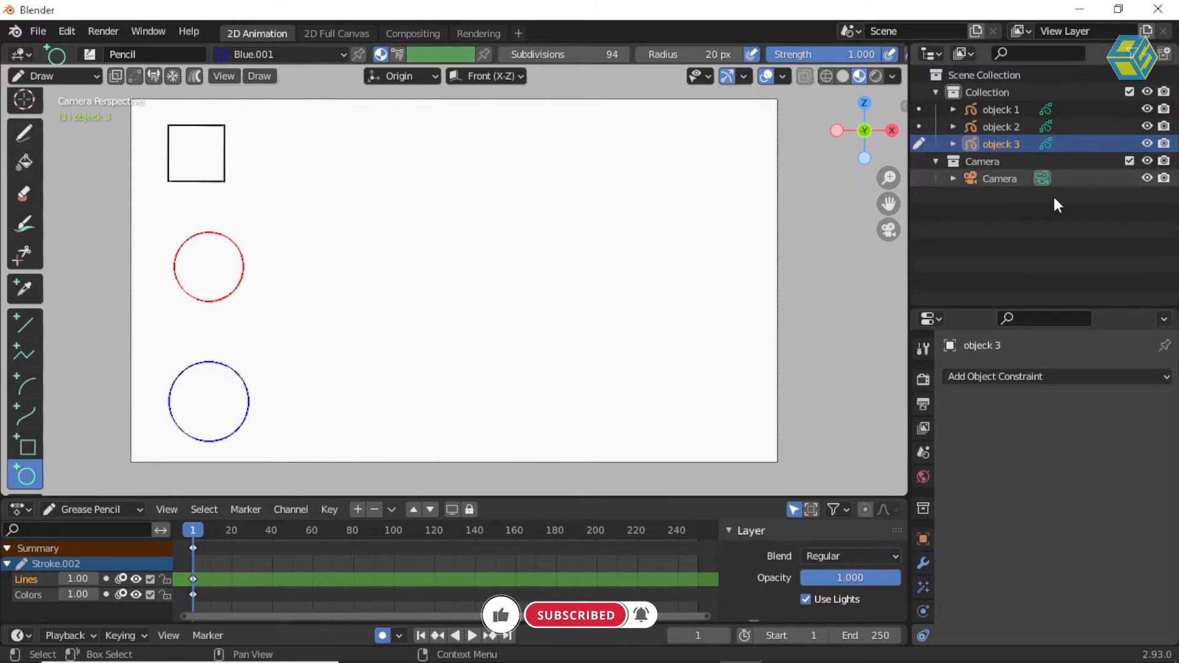
- Toggle the visibility of objeck 1, objeck 2 and objeck 3 off and on in turn to check which shape each holds
left_click(1041, 213)
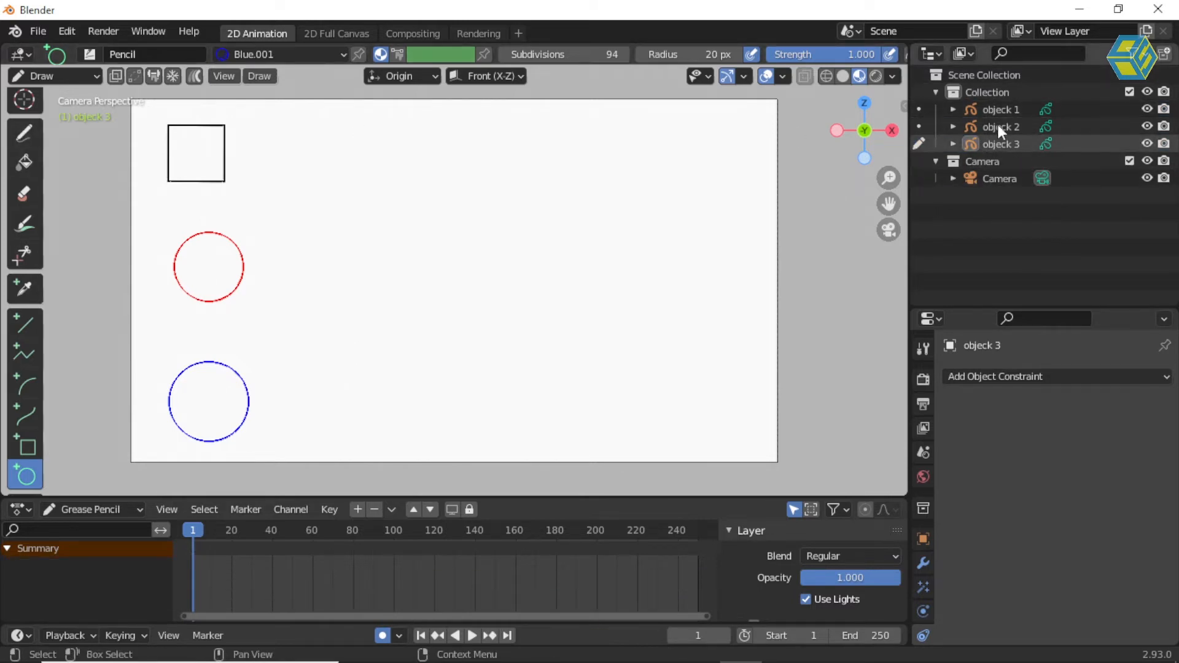
left_click(1147, 109)
left_click(1146, 109)
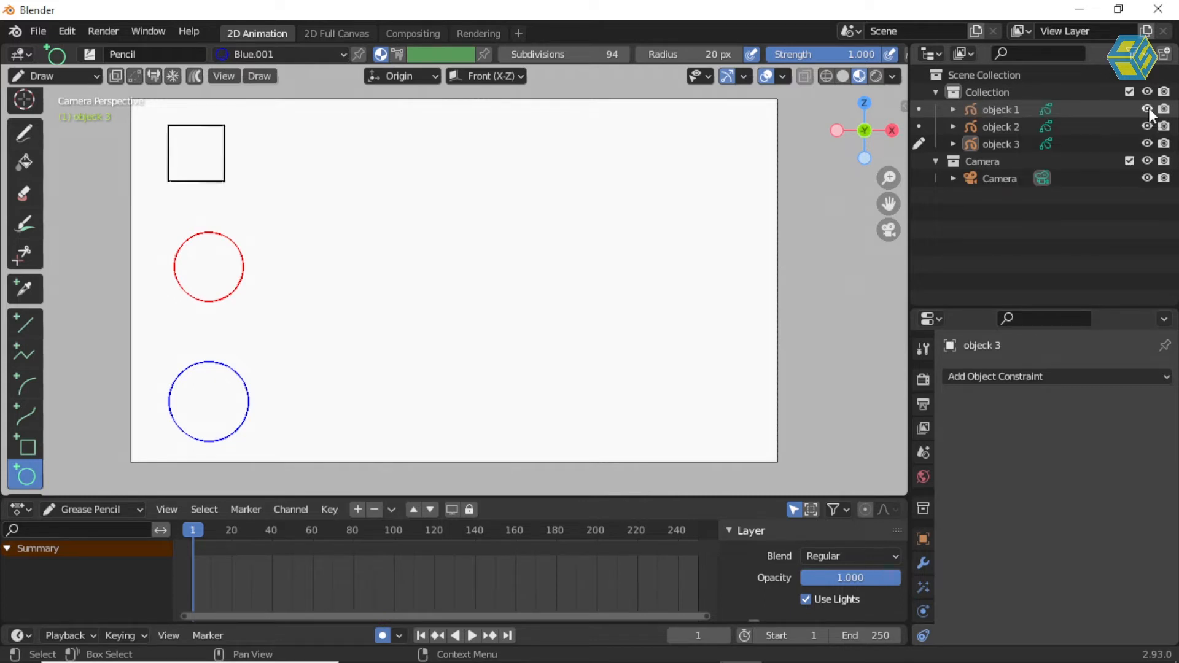
left_click(1147, 125)
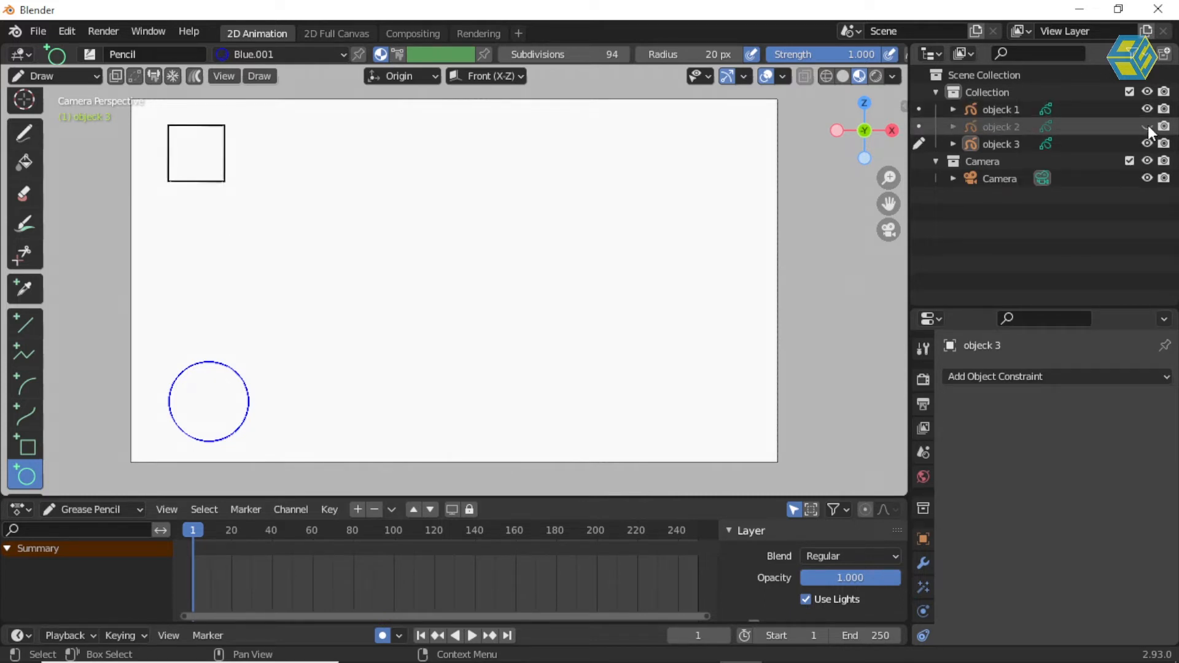
left_click(1147, 126)
left_click(1144, 142)
left_click(1145, 144)
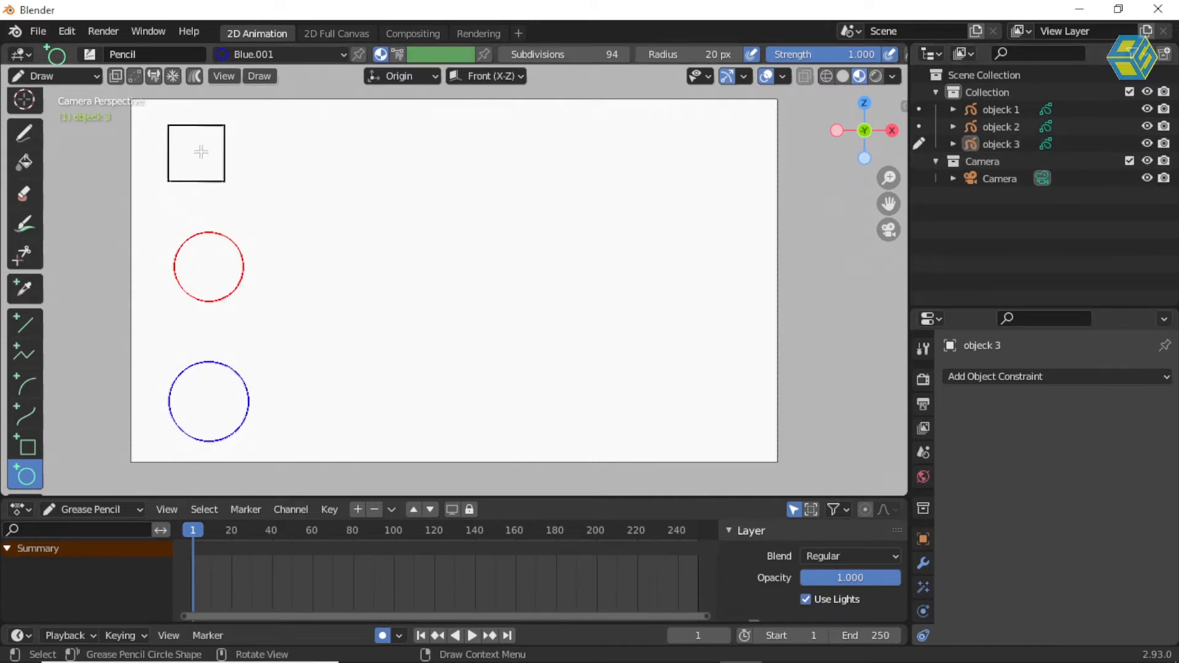
- Make objeck 1 the active object and switch it to Object Mode
left_click(1010, 110)
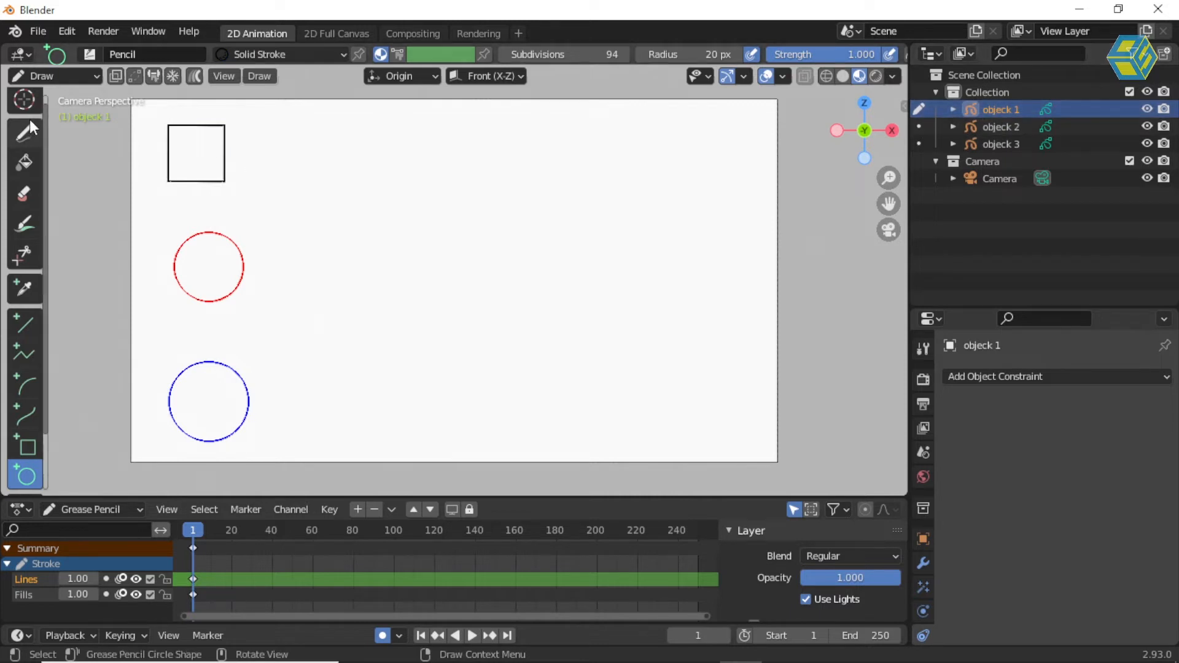
left_click(49, 76)
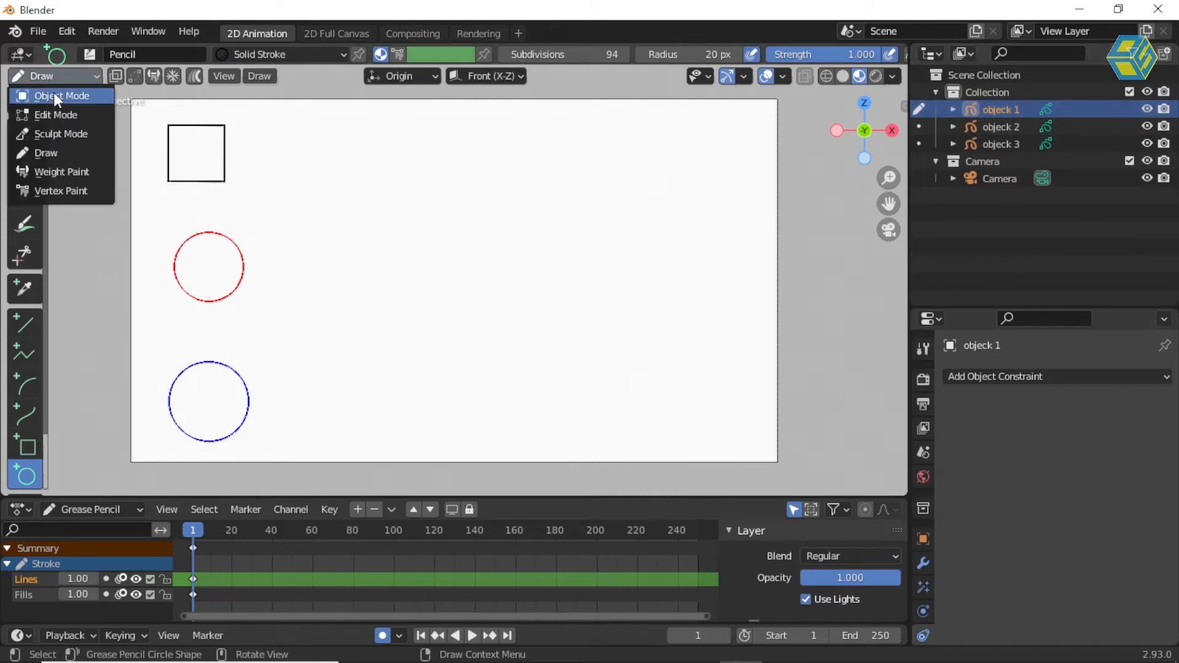
left_click(53, 92)
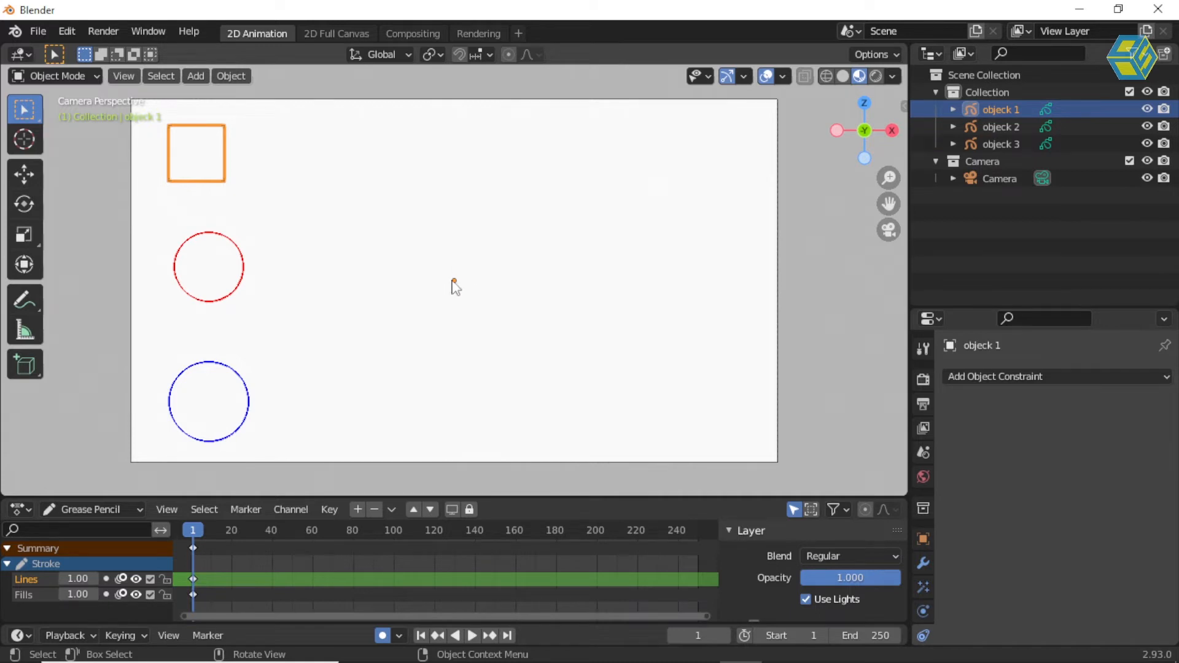
- Try rotating objeck 1 around its origin at the canvas centre, and undo the rotation
left_click(23, 203)
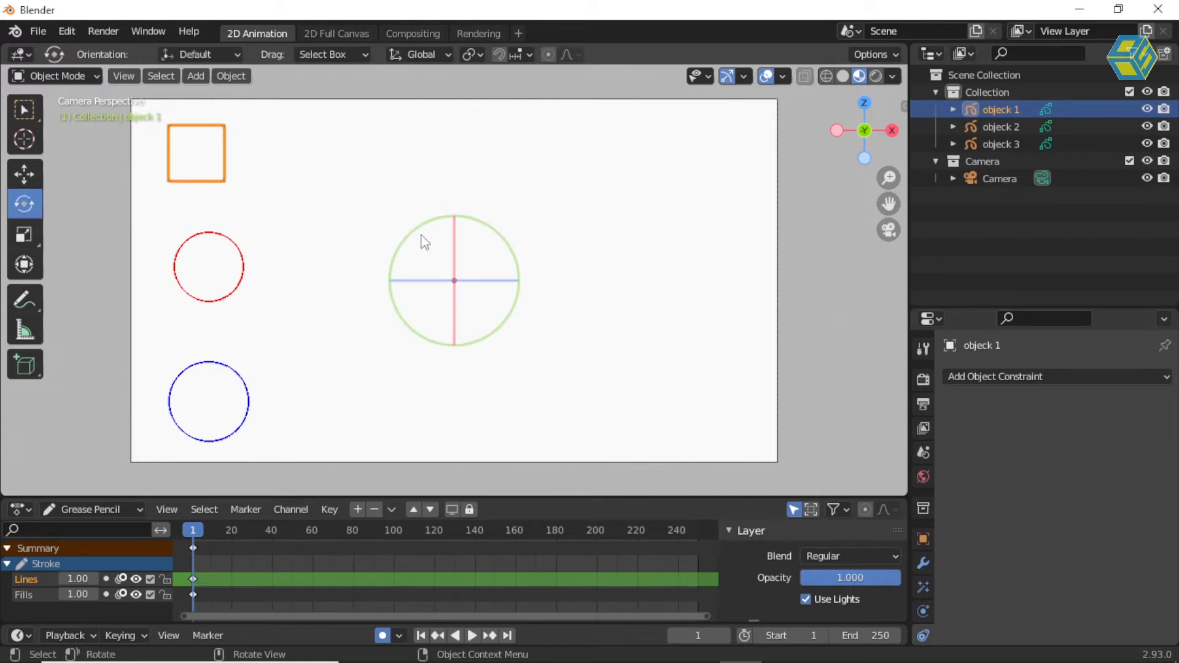
mouse_move(451, 221)
left_mouse_down()
mouse_move(473, 211)
mouse_move(424, 223)
mouse_move(462, 209)
left_mouse_up()
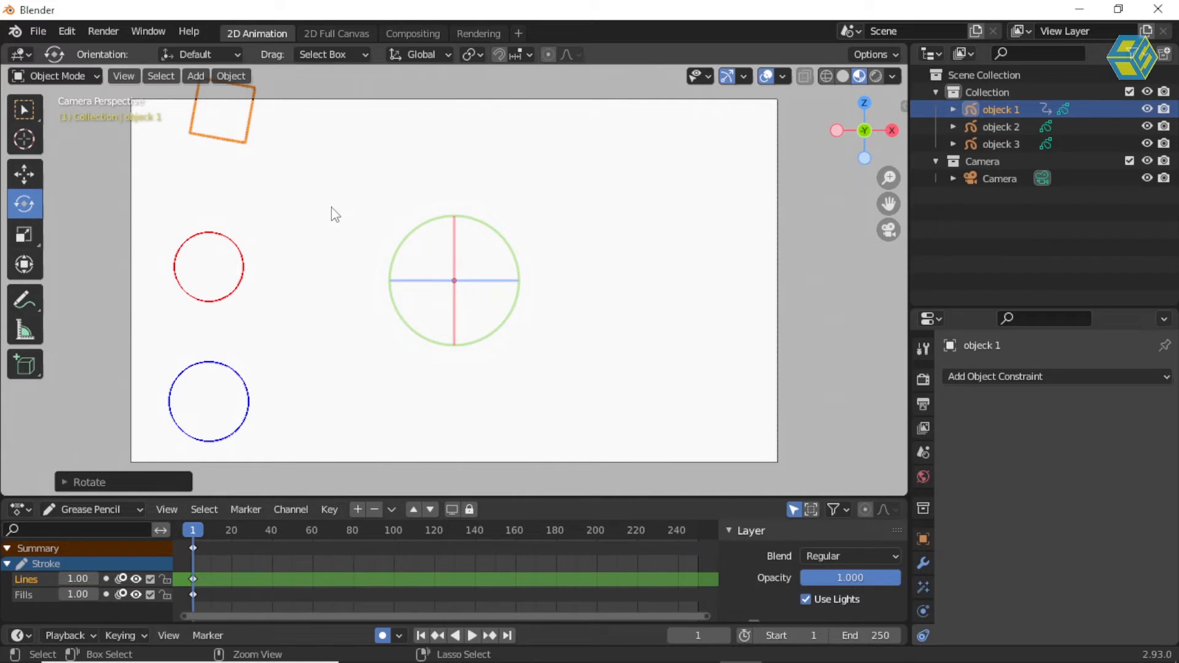
key("ctrl+z")
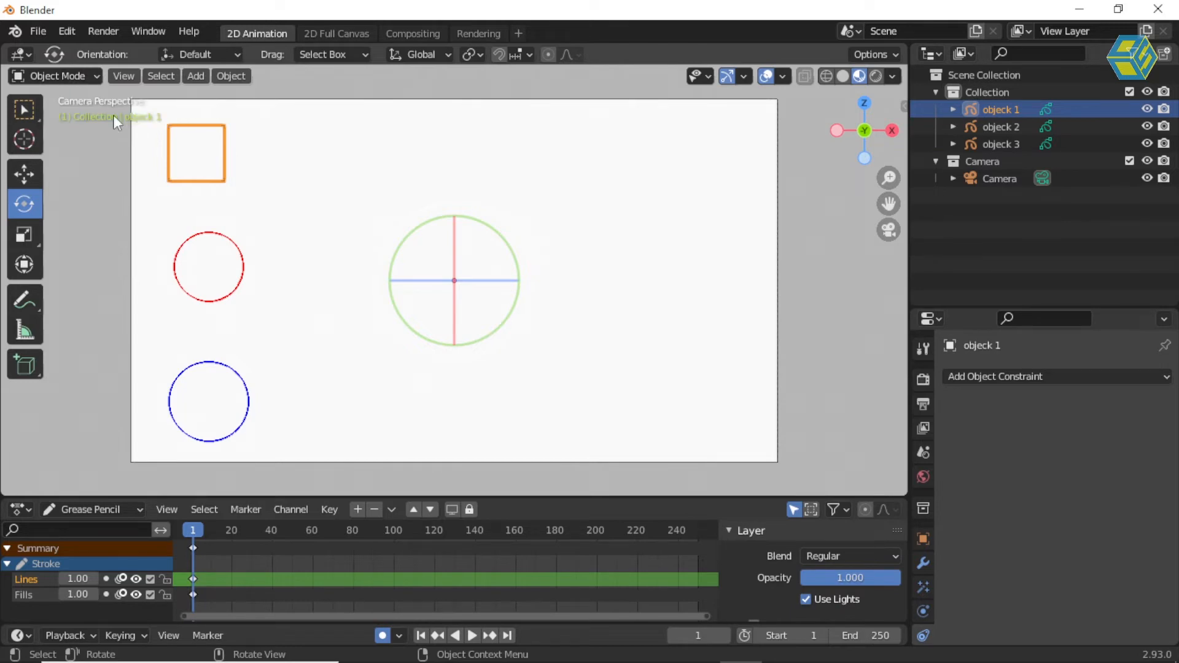
- In Edit Mode, select all of objeck 1's square and move it onto the object's origin at the canvas centre
left_click_drag(251, 115, 148, 209)
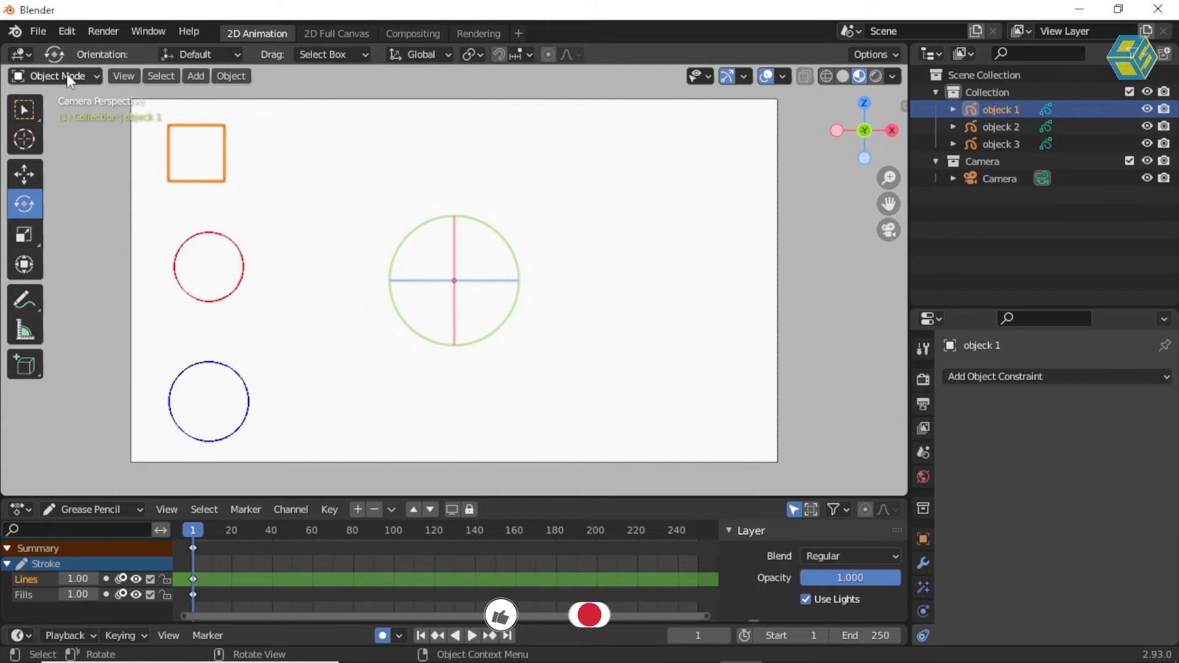
left_click(57, 76)
left_click(68, 114)
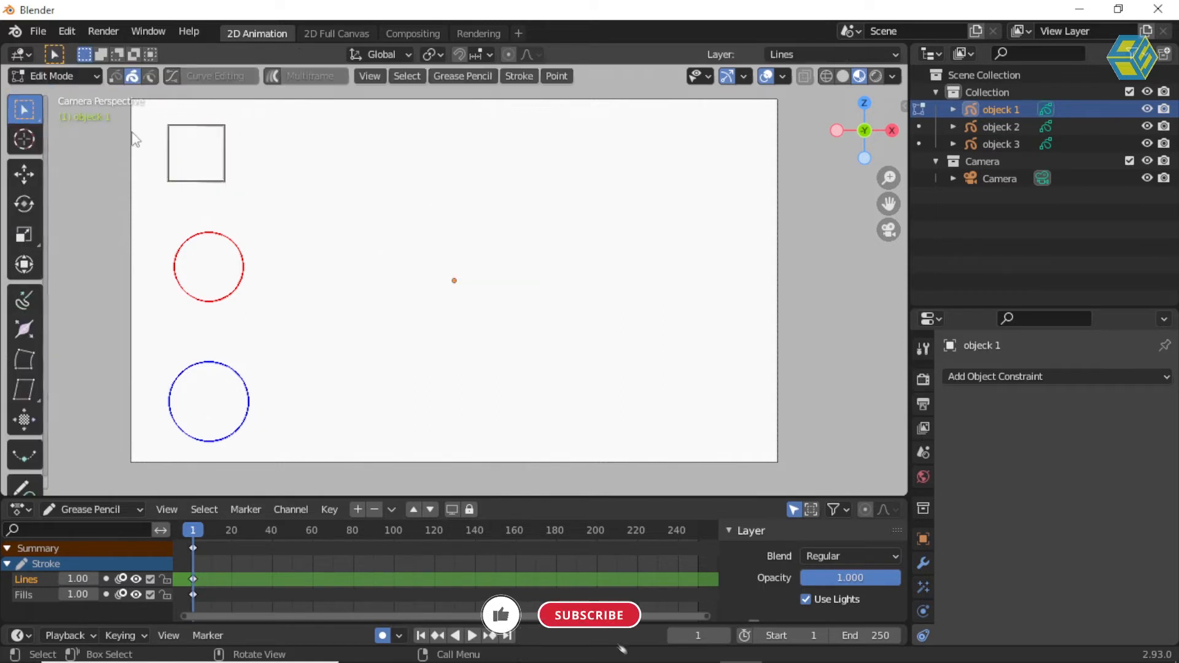
left_click_drag(248, 113, 154, 200)
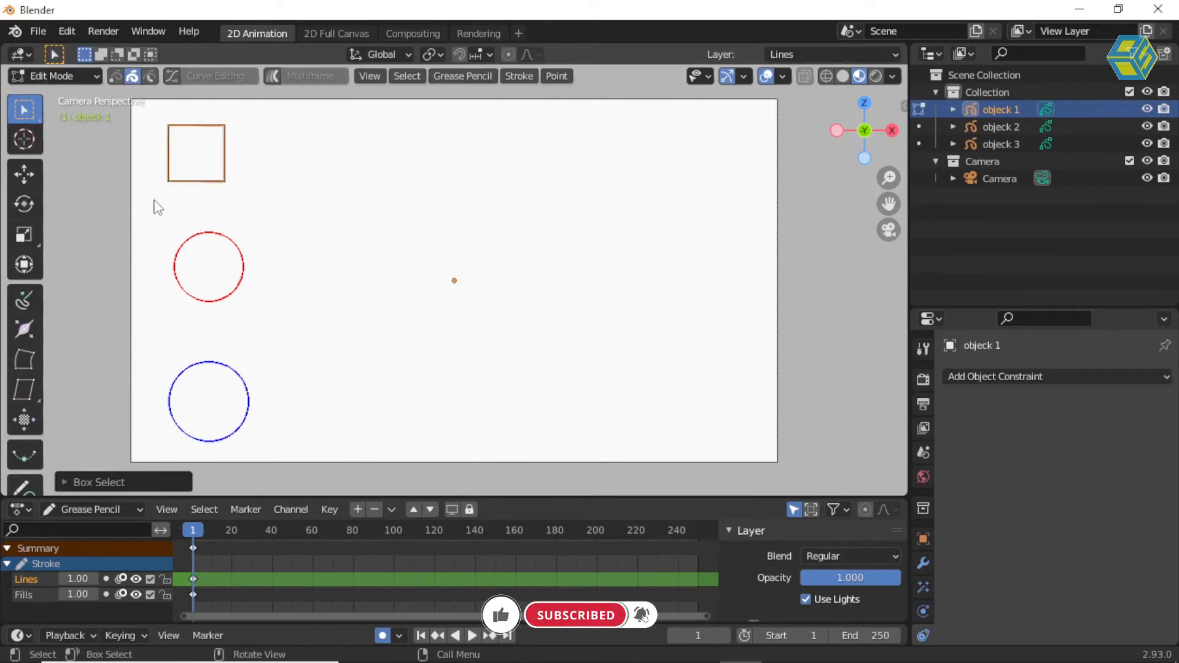
left_click(25, 175)
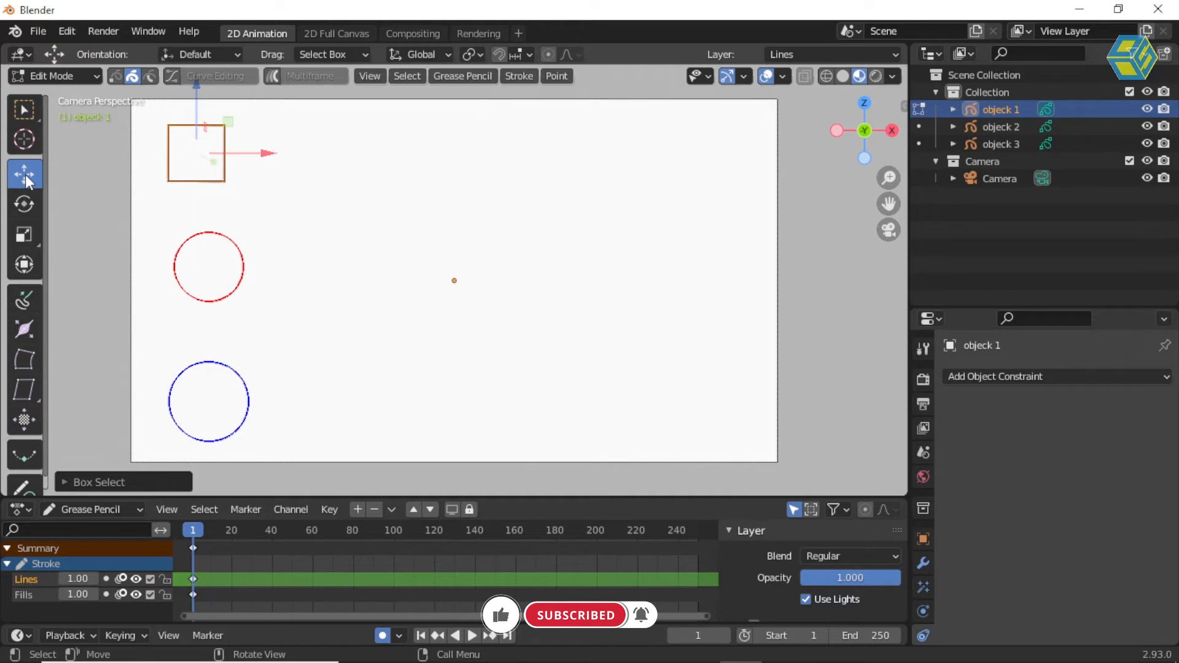
left_click_drag(233, 121, 496, 249)
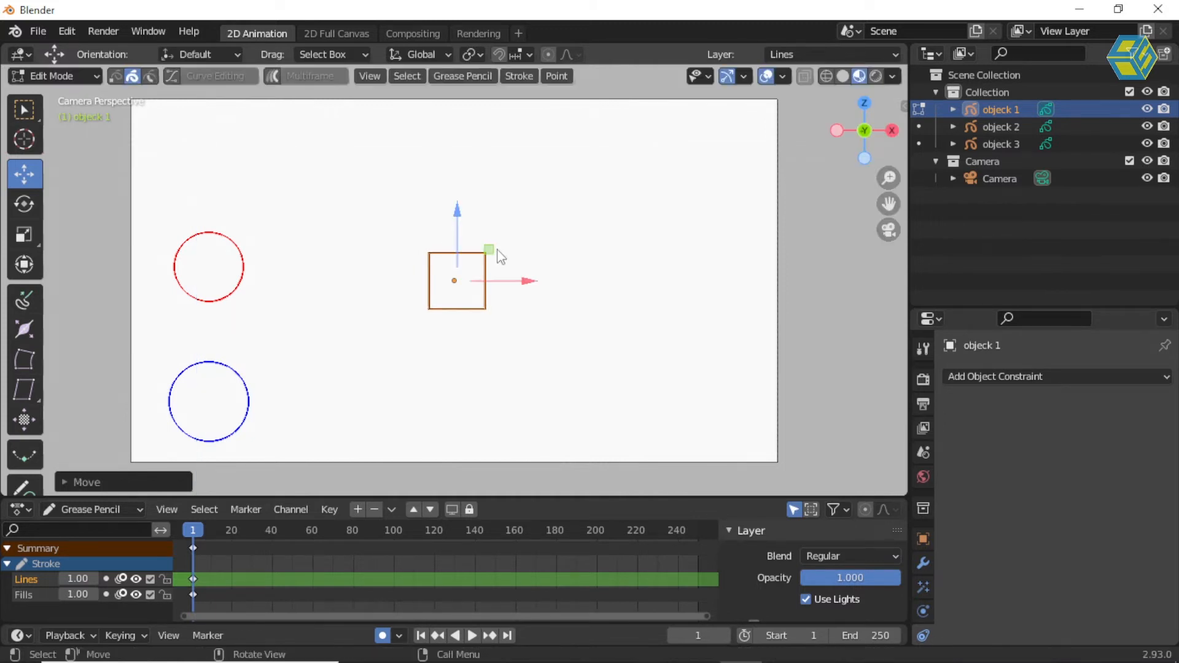
- Return to Object Mode and move objeck 1 together with its origin back to the canvas's upper-left corner
left_click(68, 75)
left_click(73, 93)
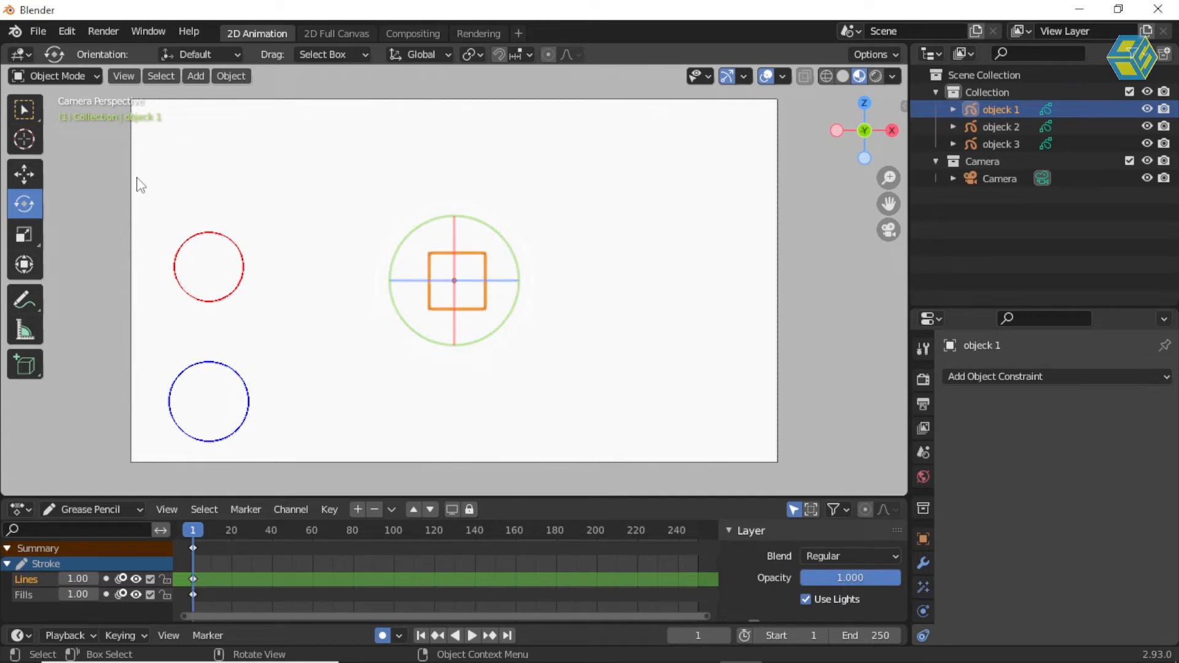
left_click(23, 176)
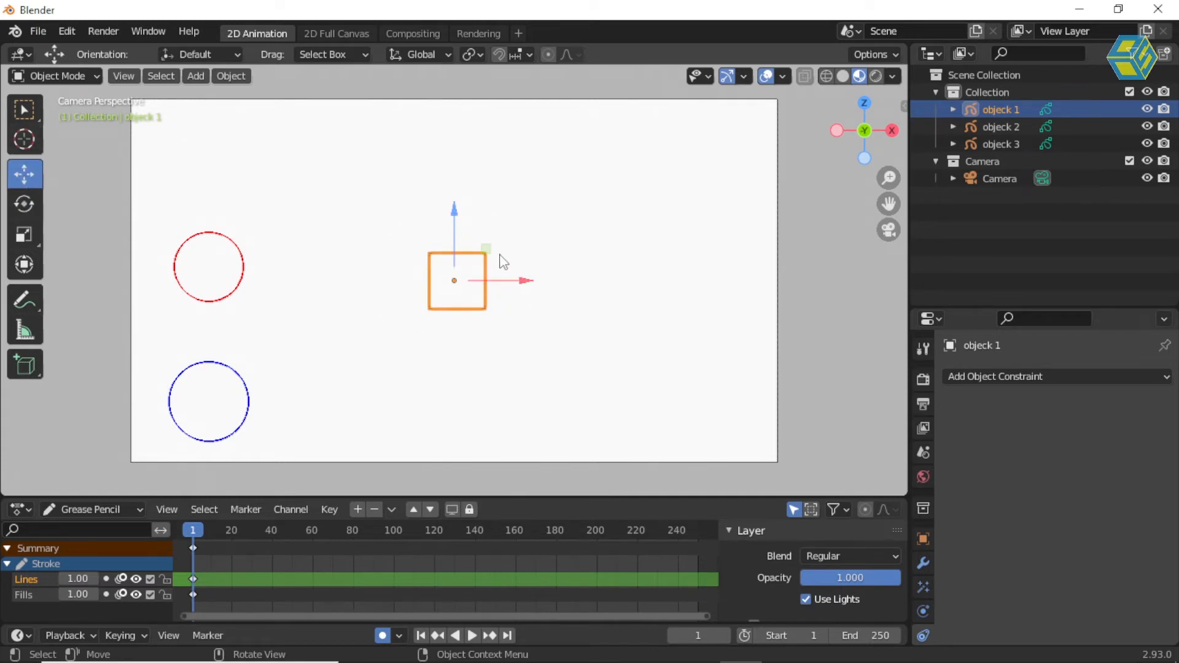
left_click_drag(492, 246, 232, 119)
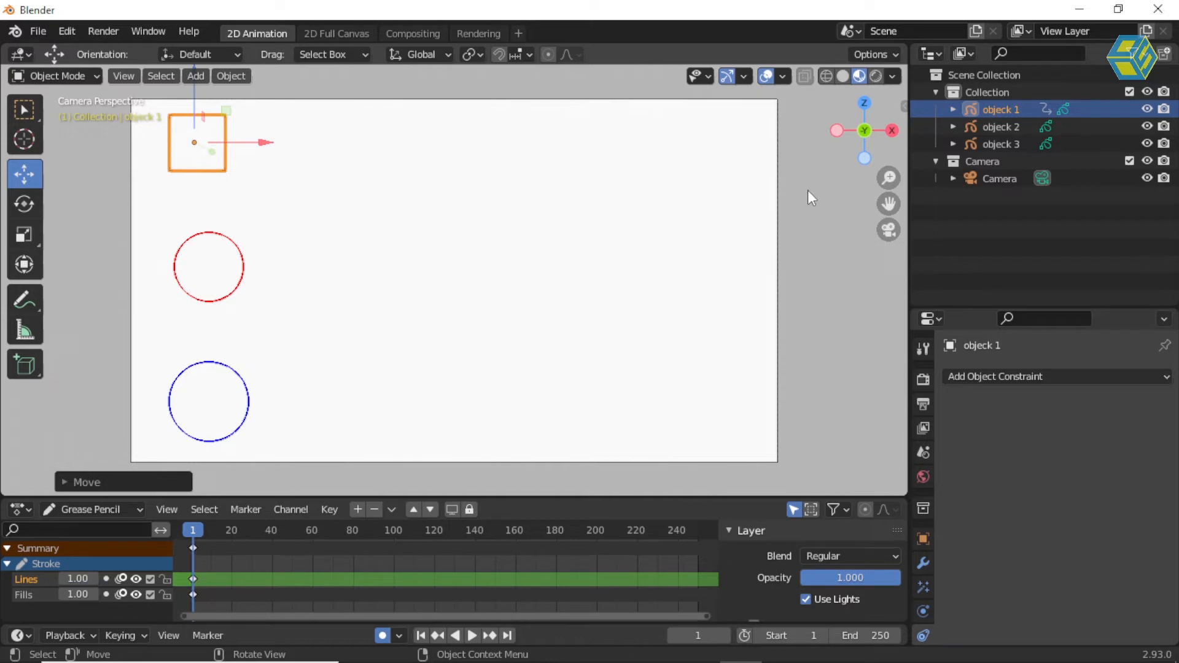
- Select objeck 2, move its circle onto the object's origin in Edit Mode, and return to Object Mode
left_click(1005, 125)
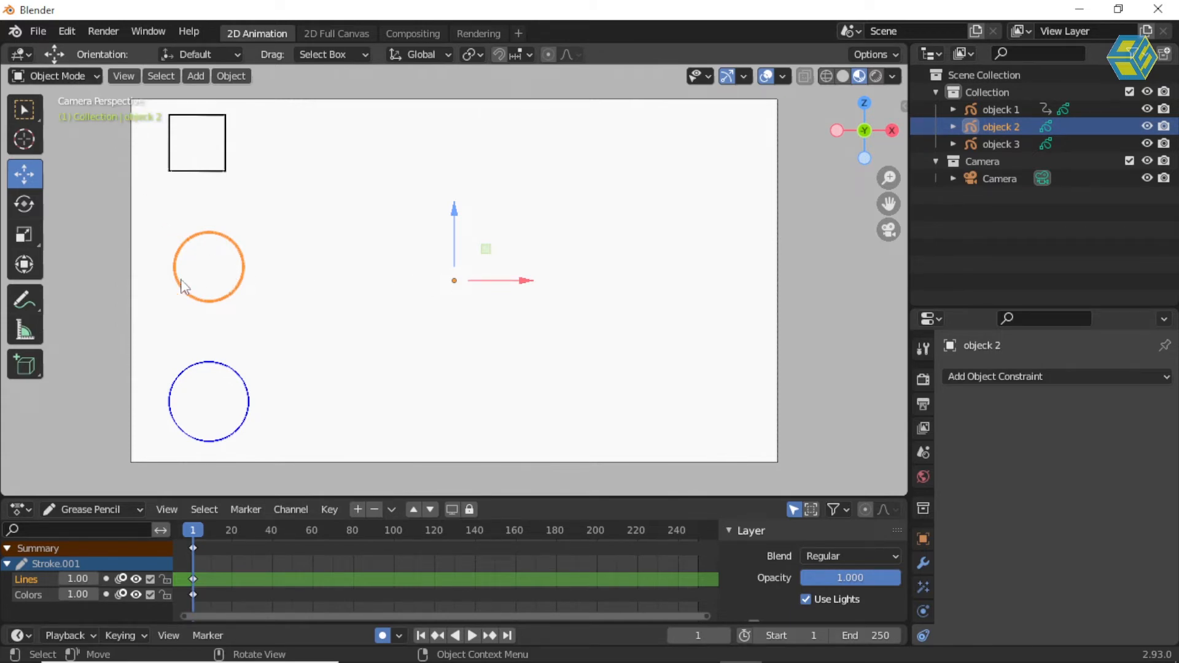
left_click(55, 77)
left_click(55, 115)
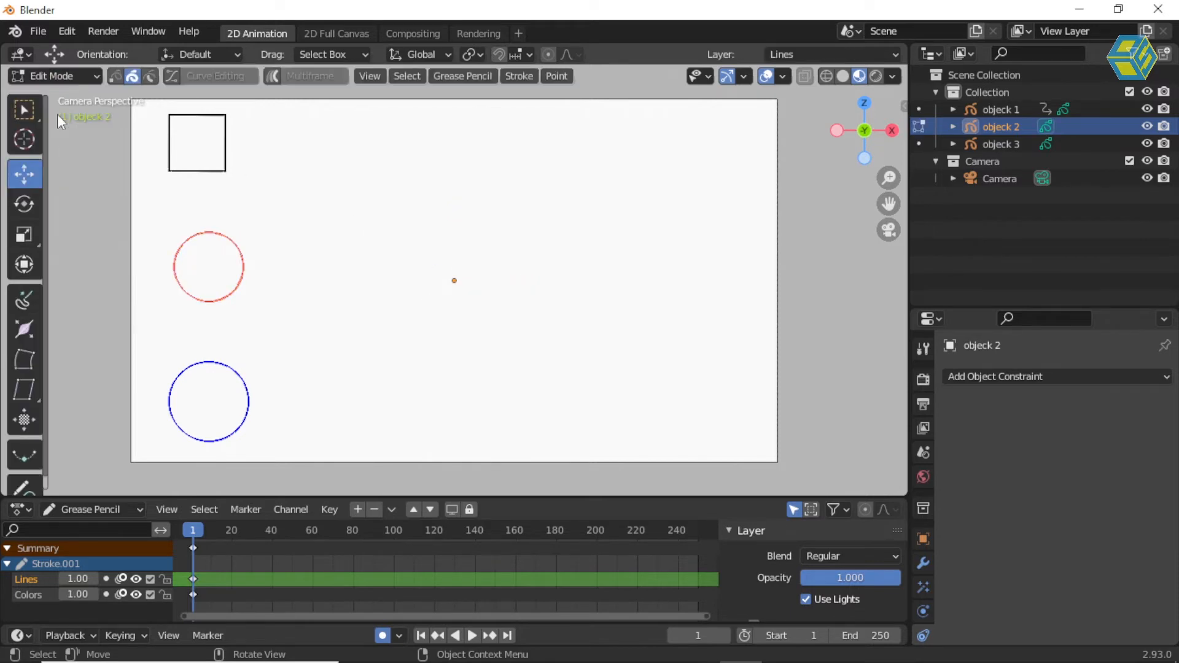
mouse_move(146, 187)
left_mouse_down()
mouse_move(182, 248)
mouse_move(274, 329)
left_mouse_up()
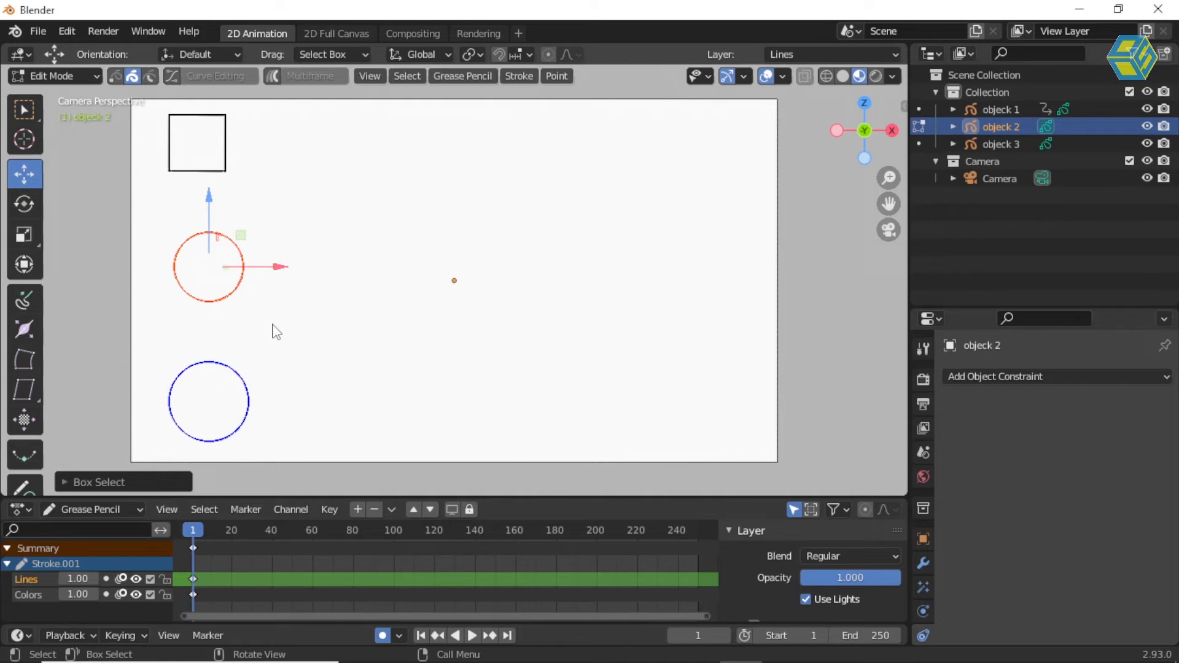
left_click_drag(241, 235, 485, 249)
left_click(57, 76)
left_click(60, 95)
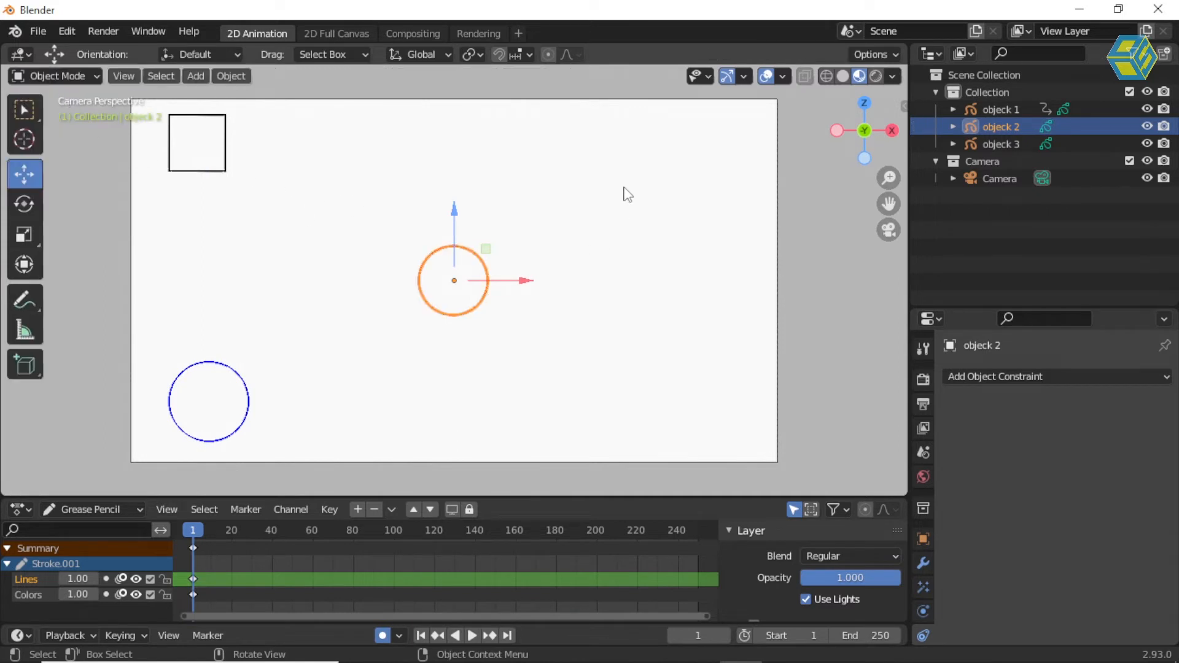
- Move objeck 2 with its origin back to the canvas's left edge below the square, shifting it only along the X axis
left_click_drag(484, 249, 218, 242)
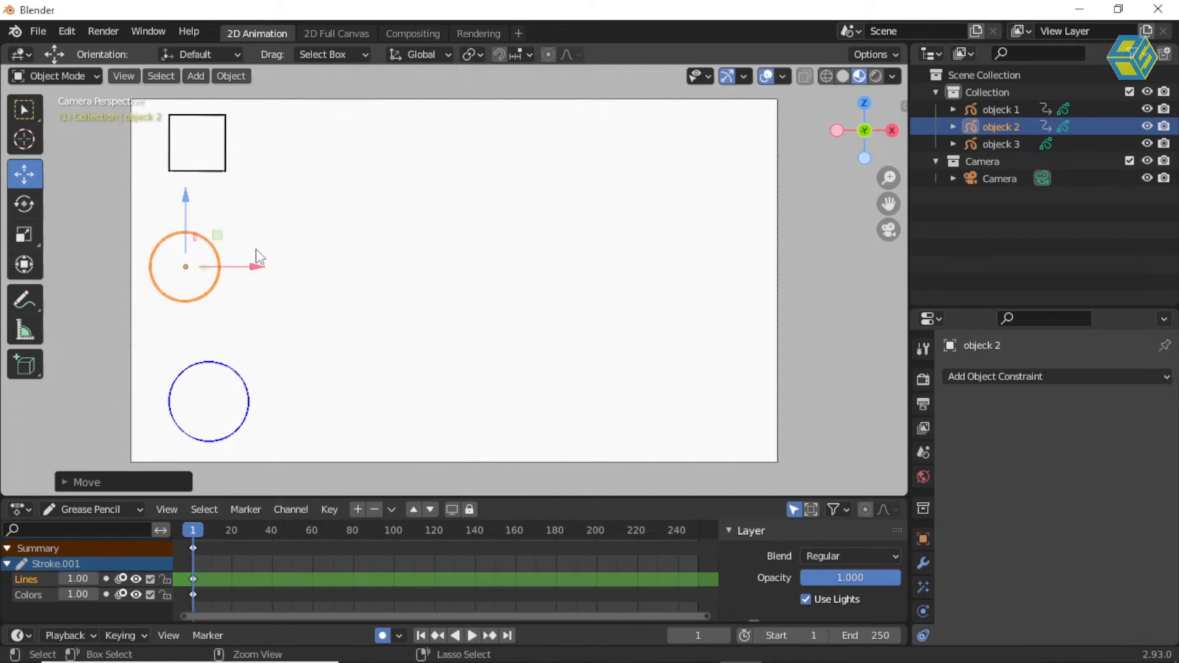
key("ctrl+z")
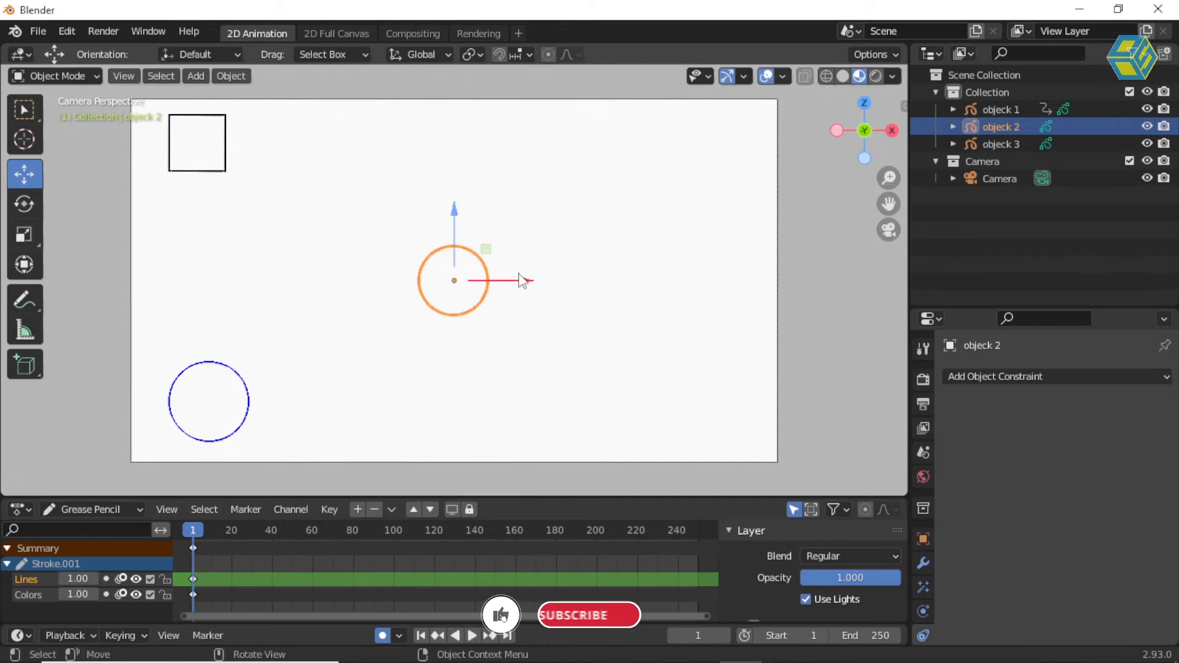
left_click_drag(523, 281, 415, 282)
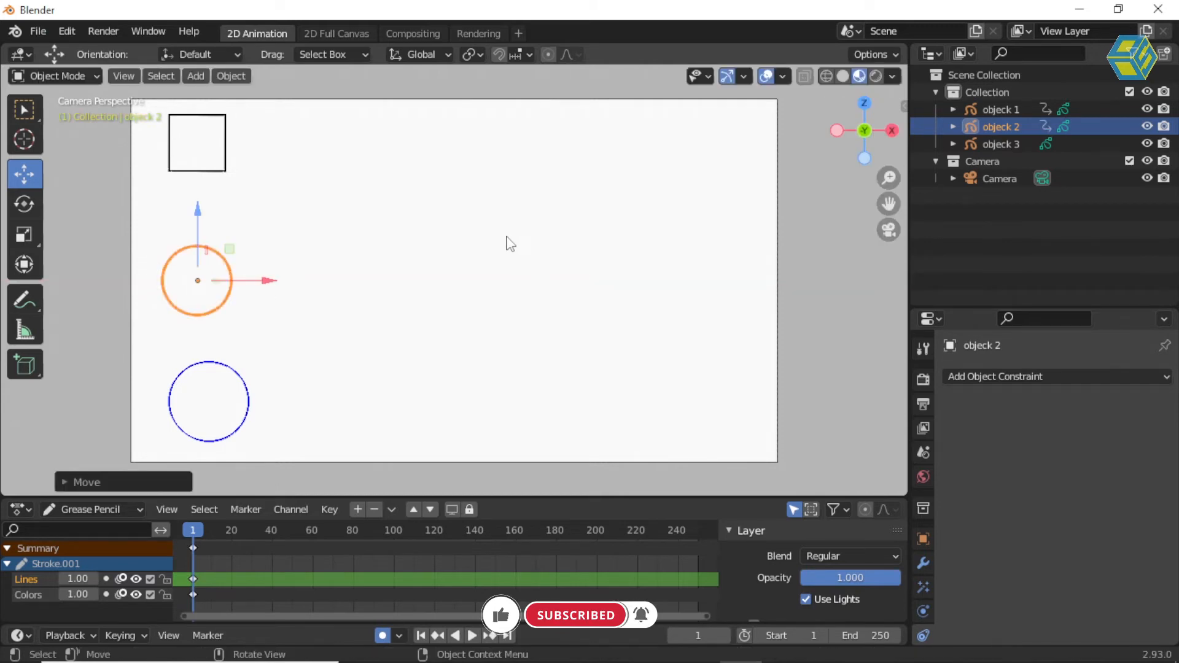
- Select objeck 3, move its blue circle onto the object's origin in Edit Mode, and return to Object Mode
left_click(1004, 143)
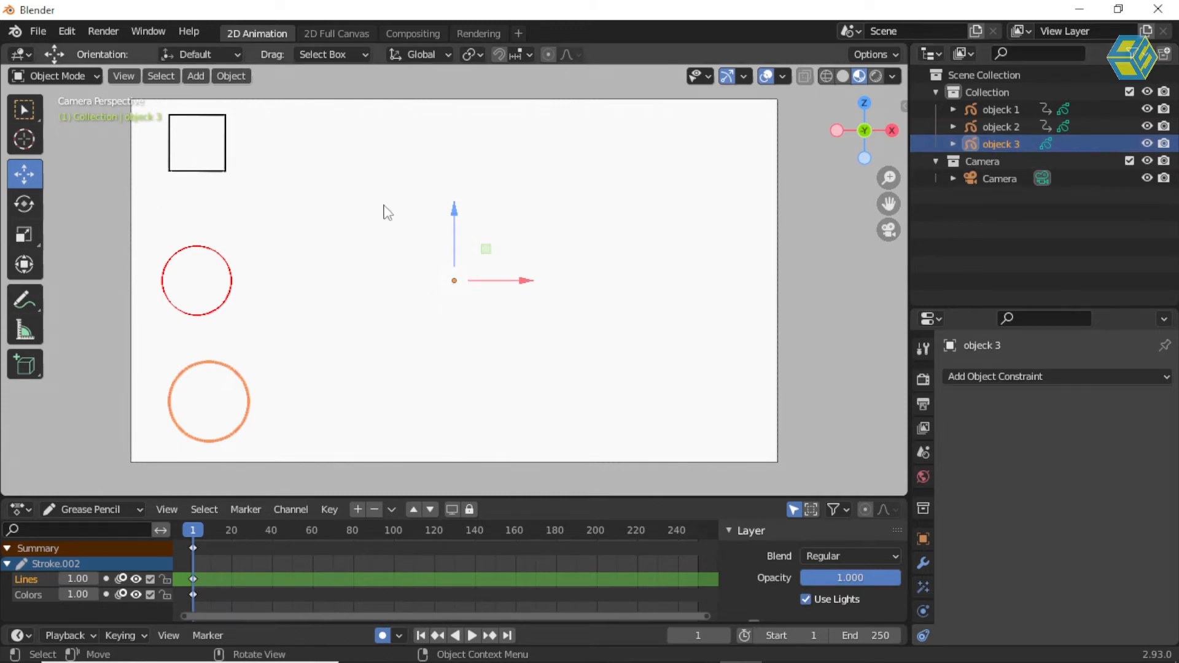
mouse_move(488, 251)
left_mouse_down()
mouse_move(550, 229)
mouse_move(564, 241)
left_mouse_up()
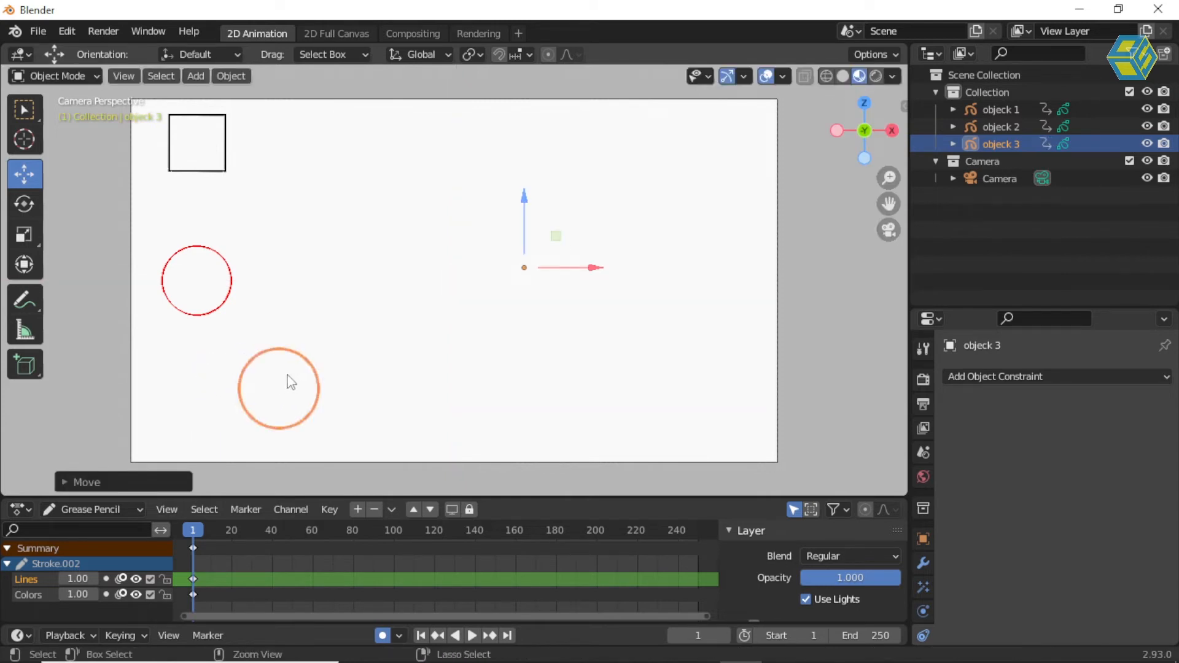
key("ctrl+z")
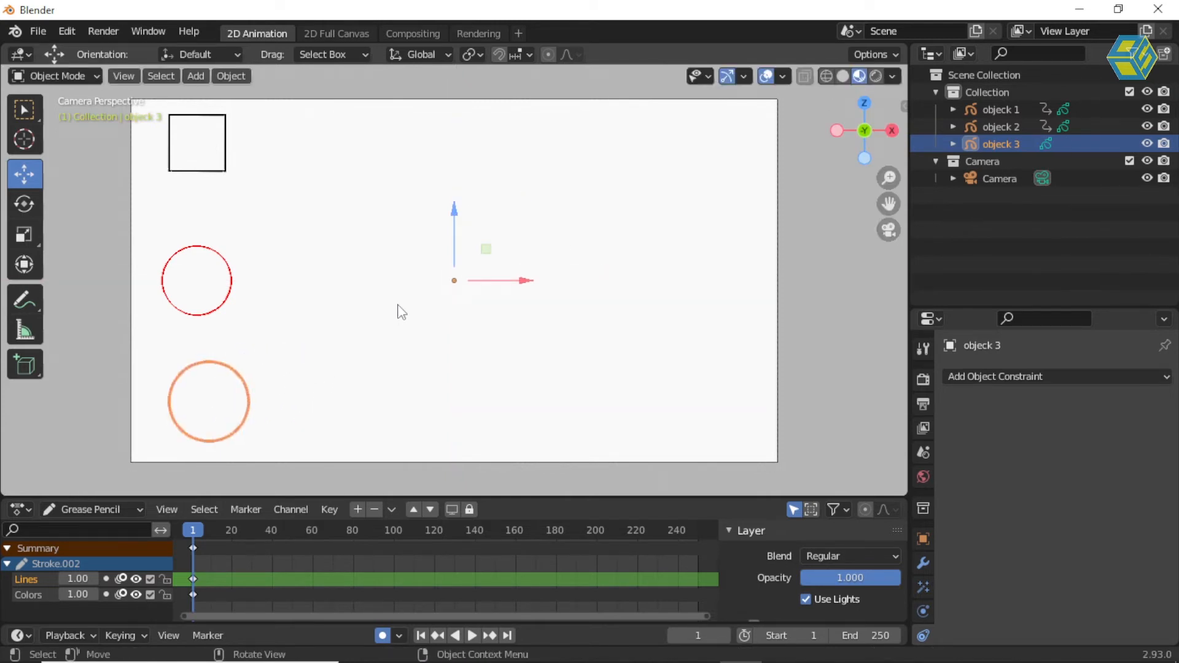
left_click(75, 76)
left_click(80, 110)
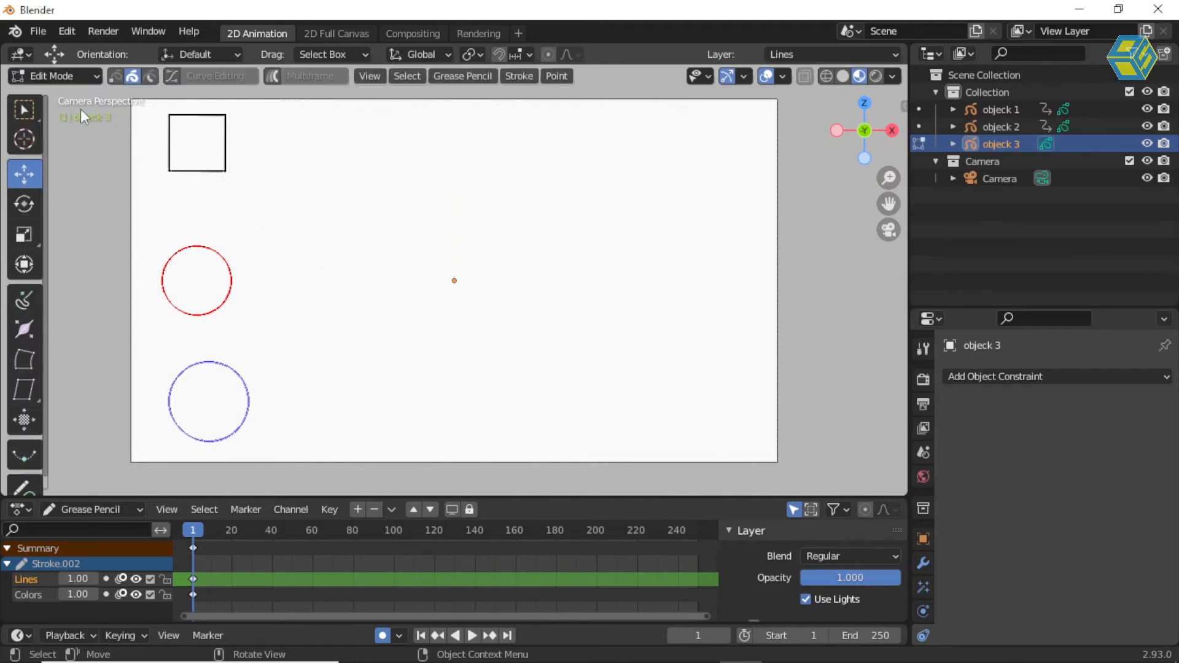
mouse_move(142, 335)
left_mouse_down()
mouse_move(255, 426)
mouse_move(270, 455)
left_mouse_up()
left_click_drag(275, 365, 488, 252)
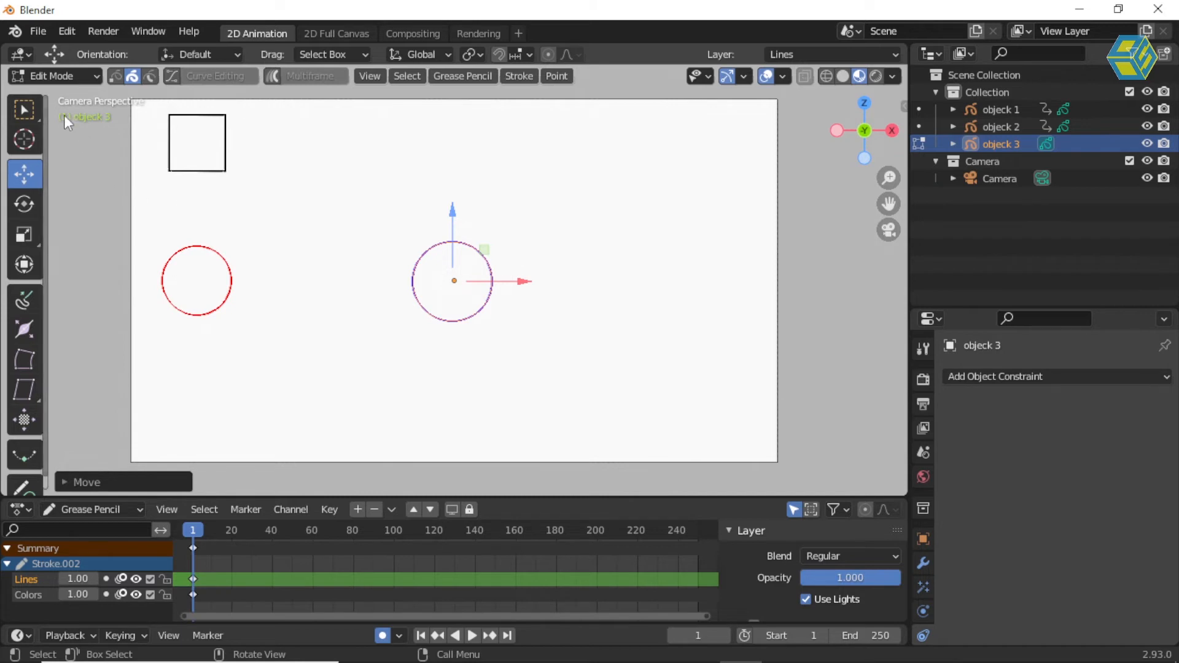
left_click(63, 76)
left_click(66, 94)
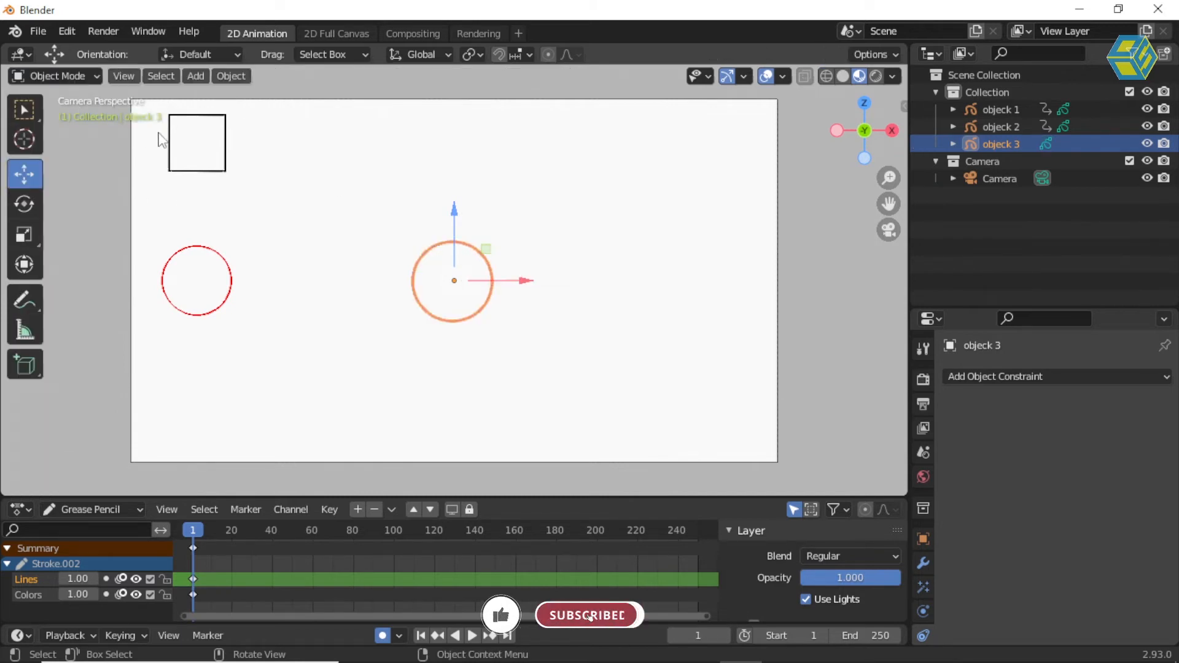
- Move objeck 3 with its origin to the canvas's lower-left corner, and nudge objeck 2's circle slightly upward to even out the spacing
left_click(69, 76)
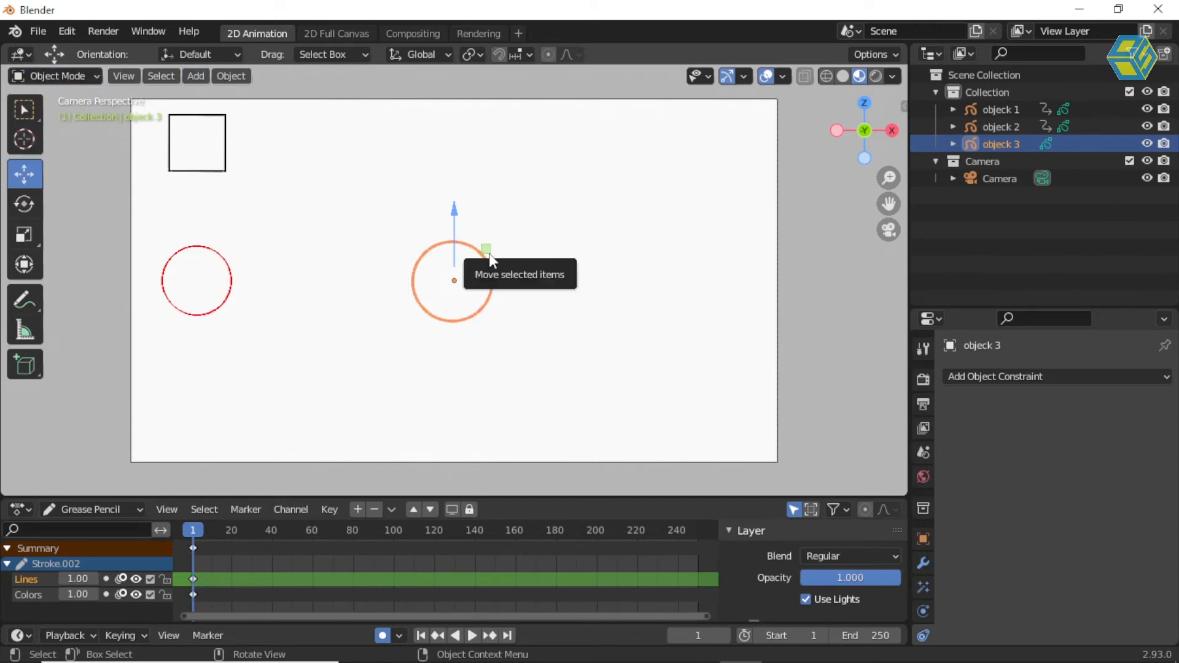
left_click_drag(489, 257, 221, 366)
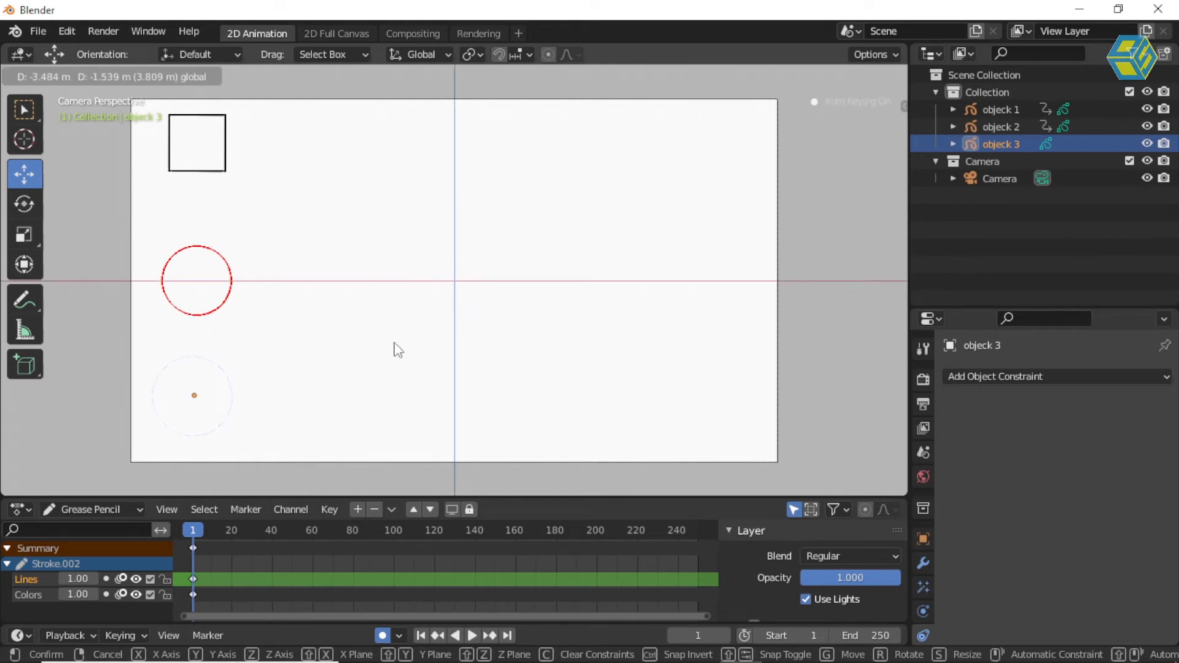
left_click_drag(252, 220, 148, 332)
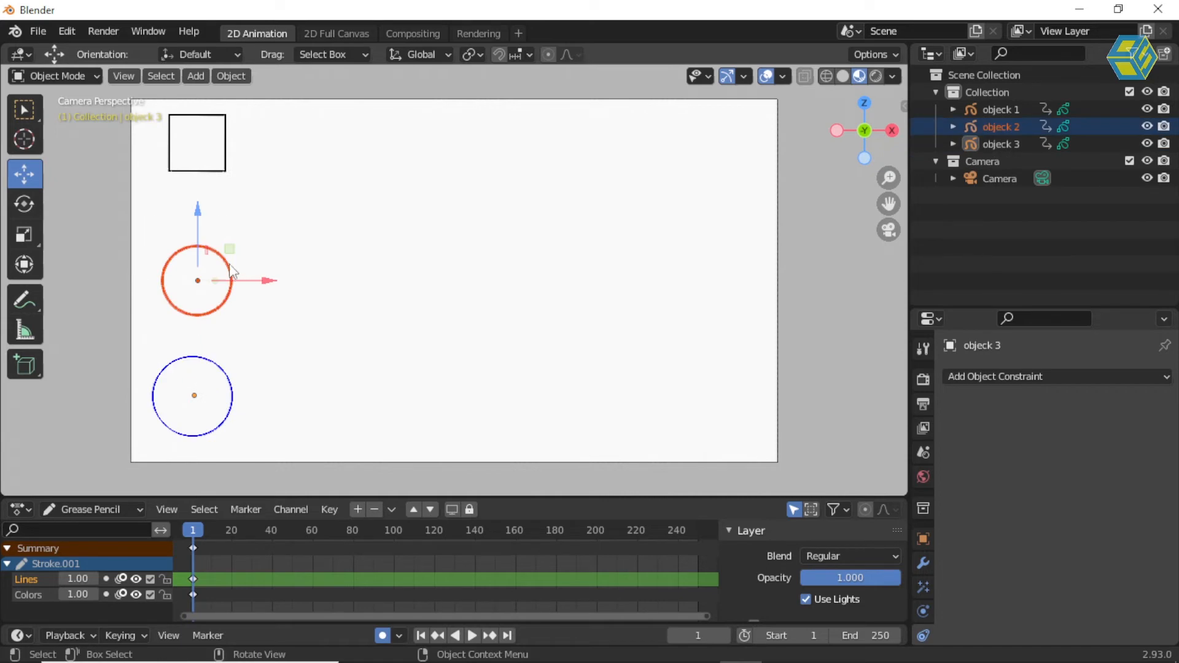
left_click_drag(230, 246, 232, 233)
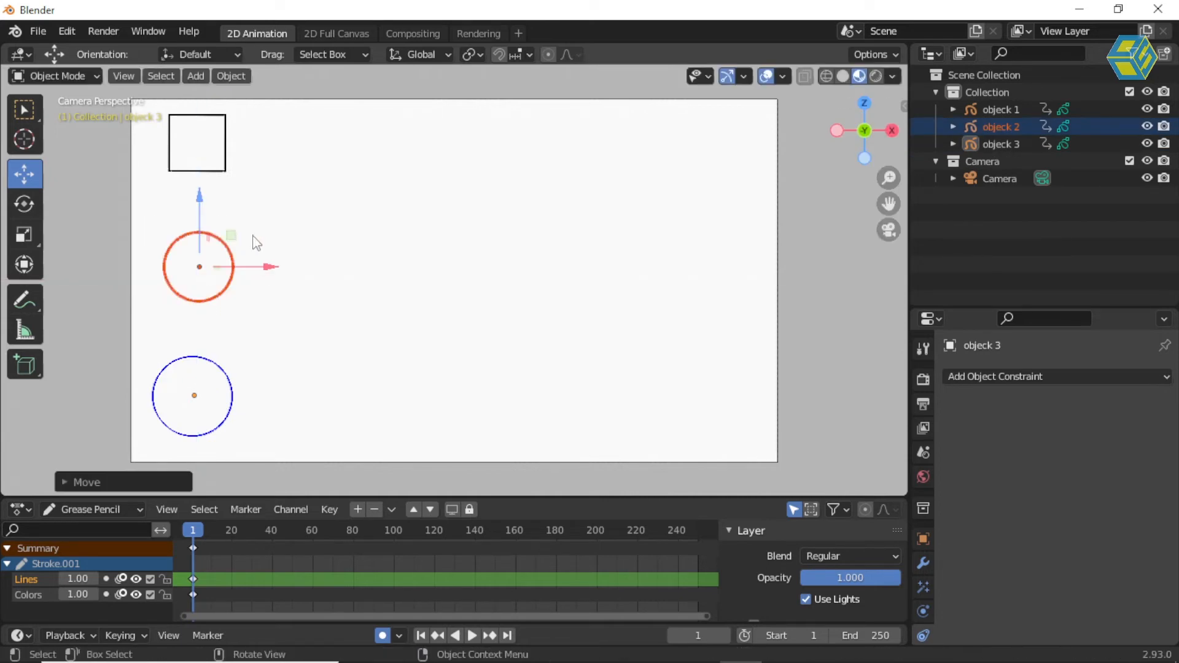
left_click(388, 226)
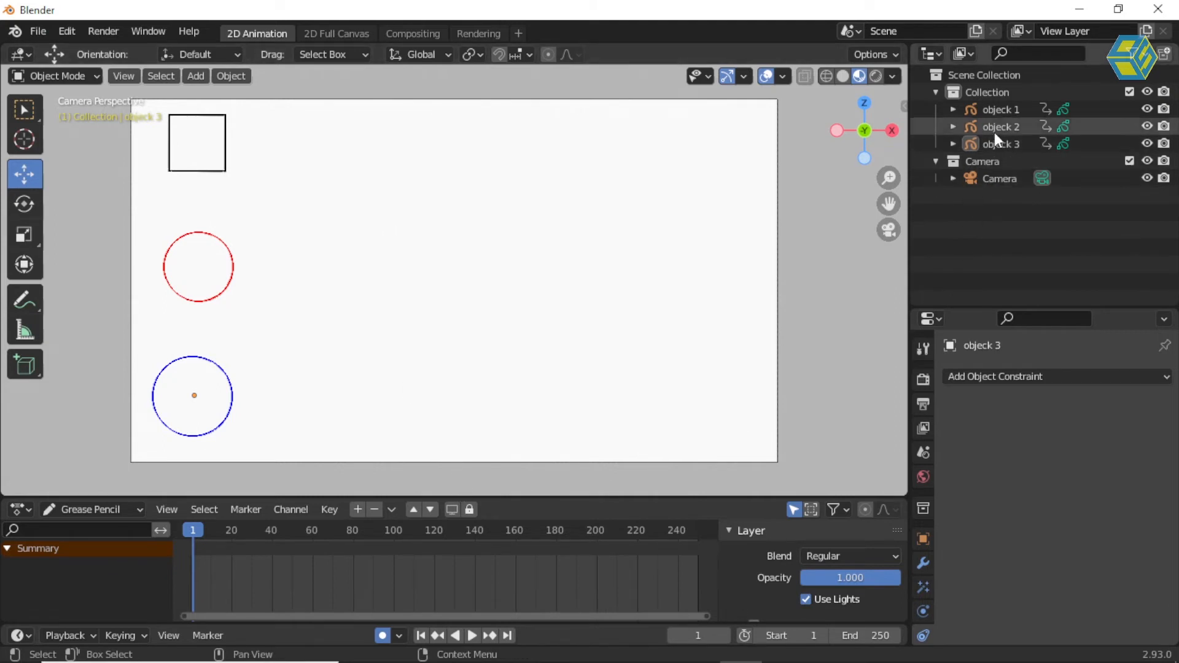
- Enlarge the Timeline area and select each of the three objects in turn to inspect its keyframe at frame 1
left_click(990, 112)
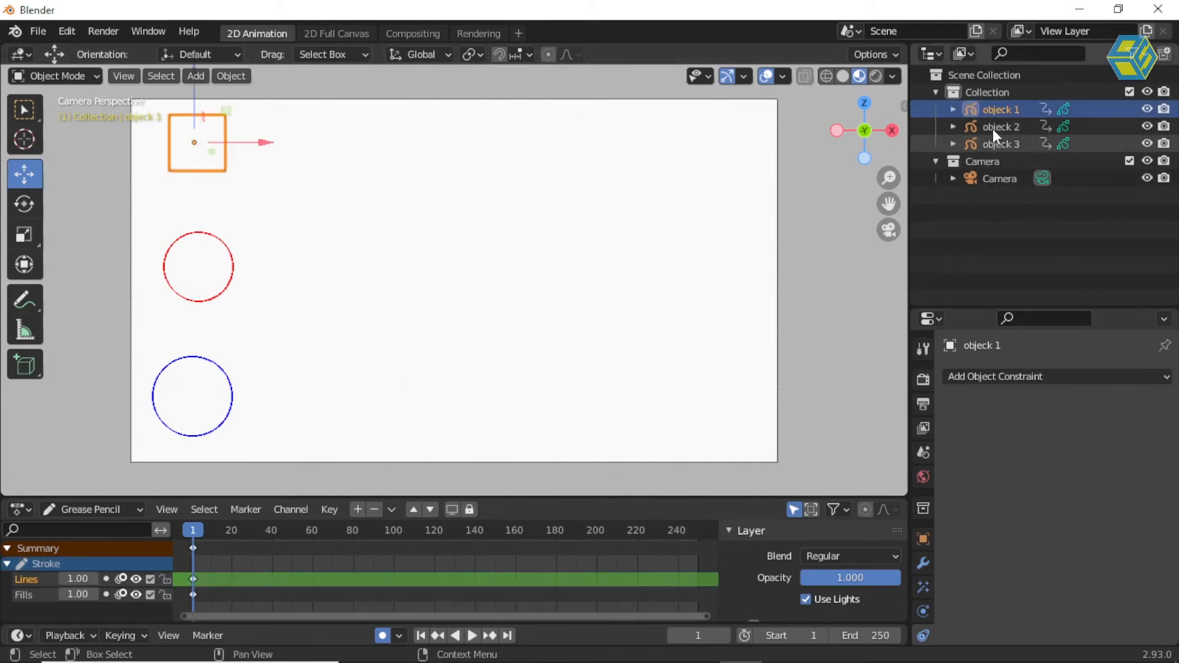
left_click(992, 143)
left_click(997, 108)
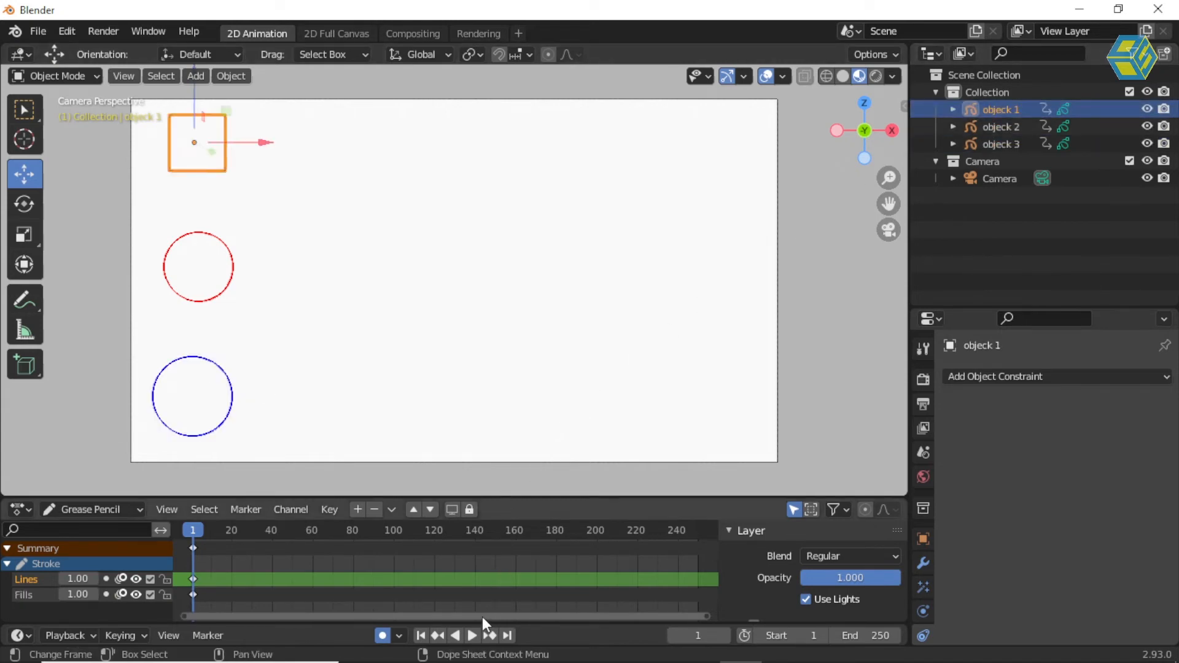
left_click_drag(483, 619, 484, 586)
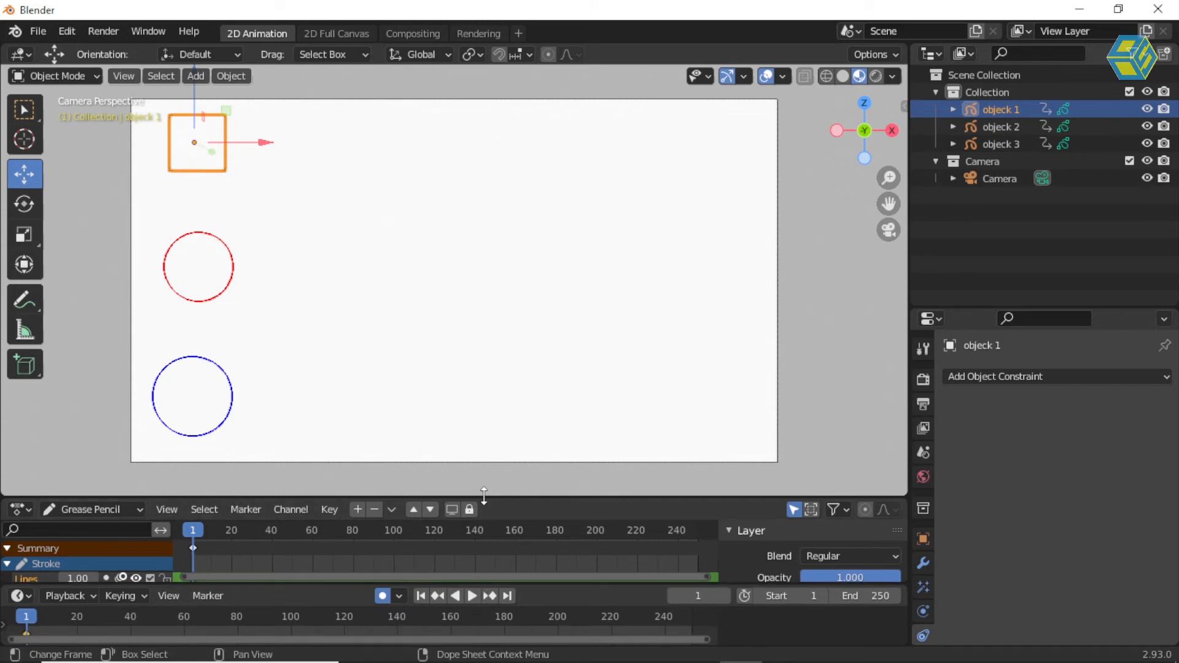
left_click_drag(488, 495, 484, 447)
left_click_drag(476, 581, 477, 513)
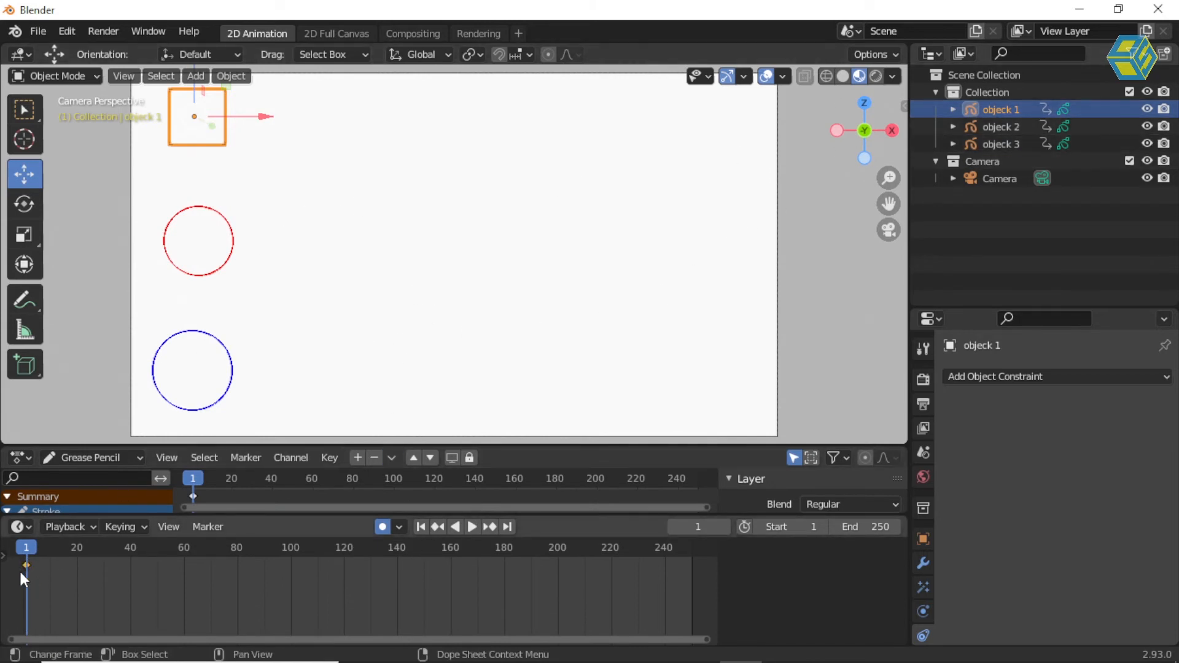
left_click_drag(265, 186, 134, 284)
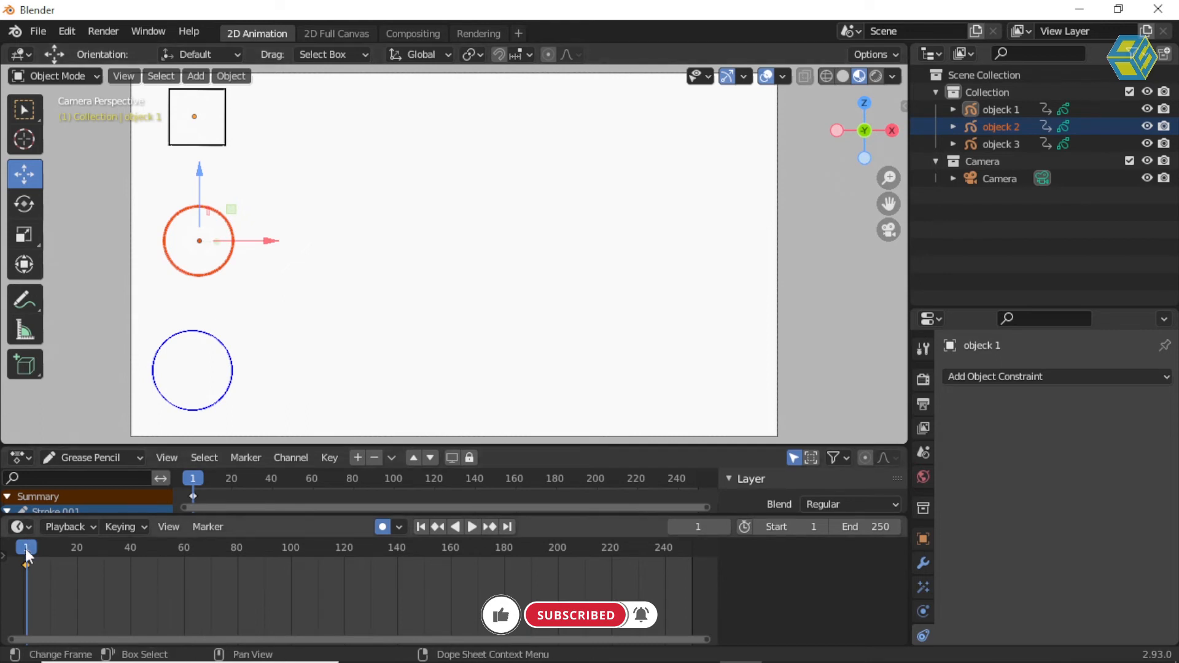
left_click_drag(287, 302, 120, 451)
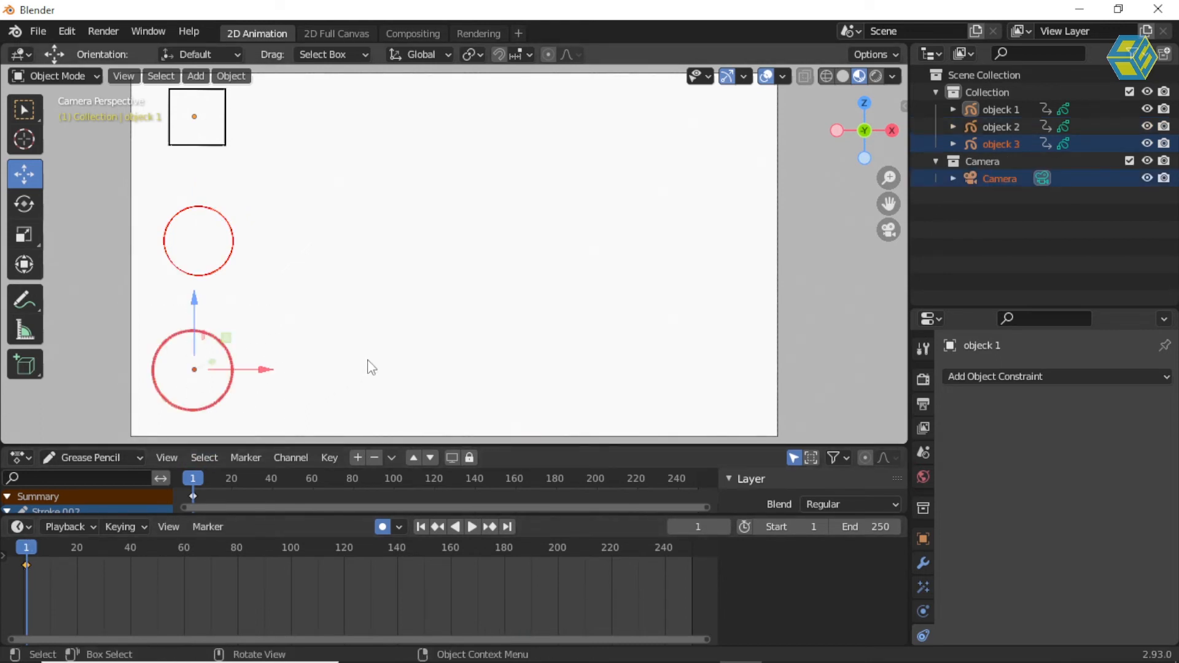
- Set the animation's end frame to 30 and fit the Timeline to the shortened frame range
left_click(881, 527)
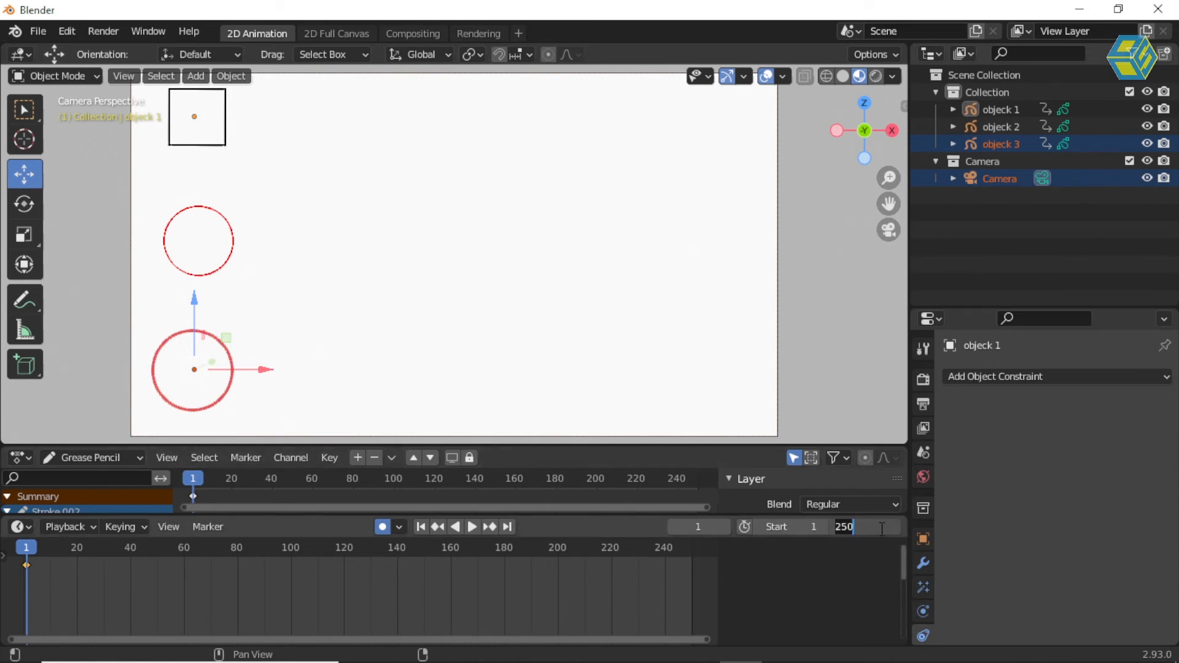
type("30")
key("Return")
middle_click_drag(70, 581, 371, 574)
scroll(371, 574, "up", 9)
scroll(381, 576, "up", 6)
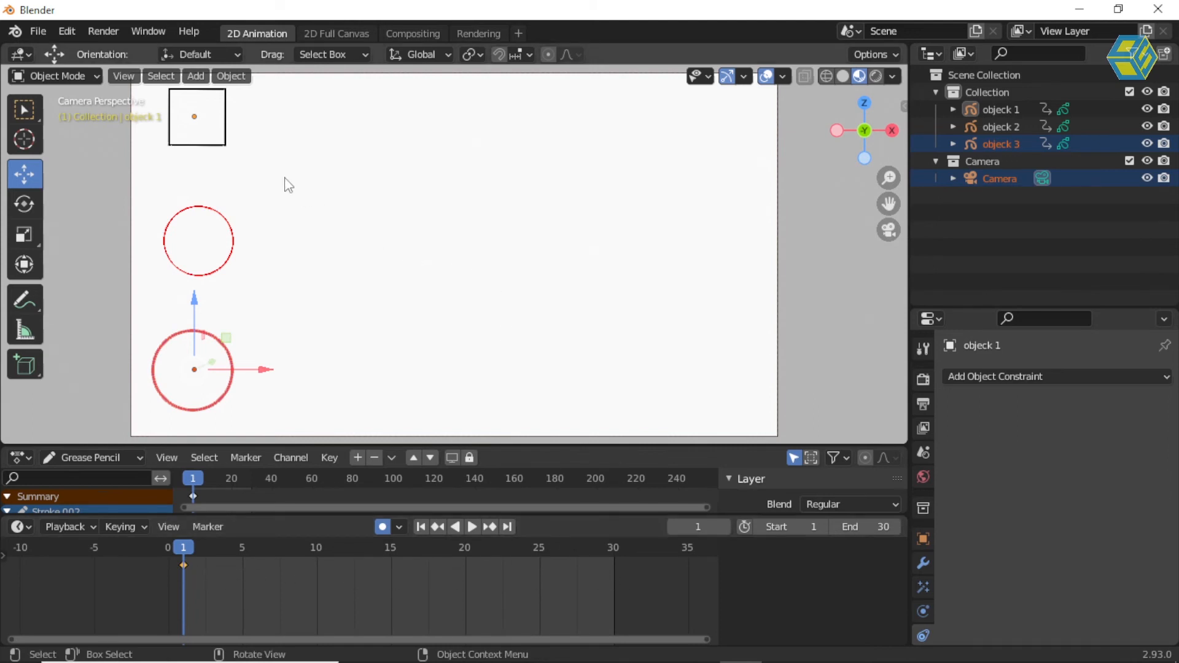
- Animate objeck 1 by moving it along the X axis to the canvas's upper-right corner at frame 30, and preview the playback
left_click(252, 166)
left_click_drag(263, 162, 142, 86)
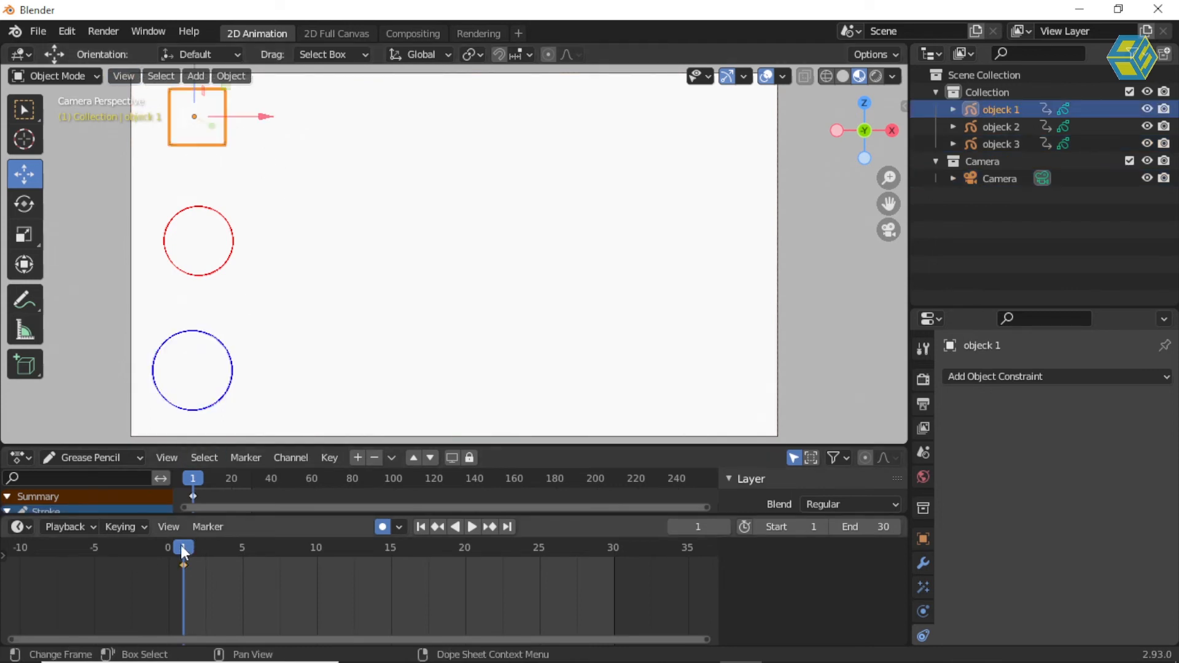
left_click(612, 553)
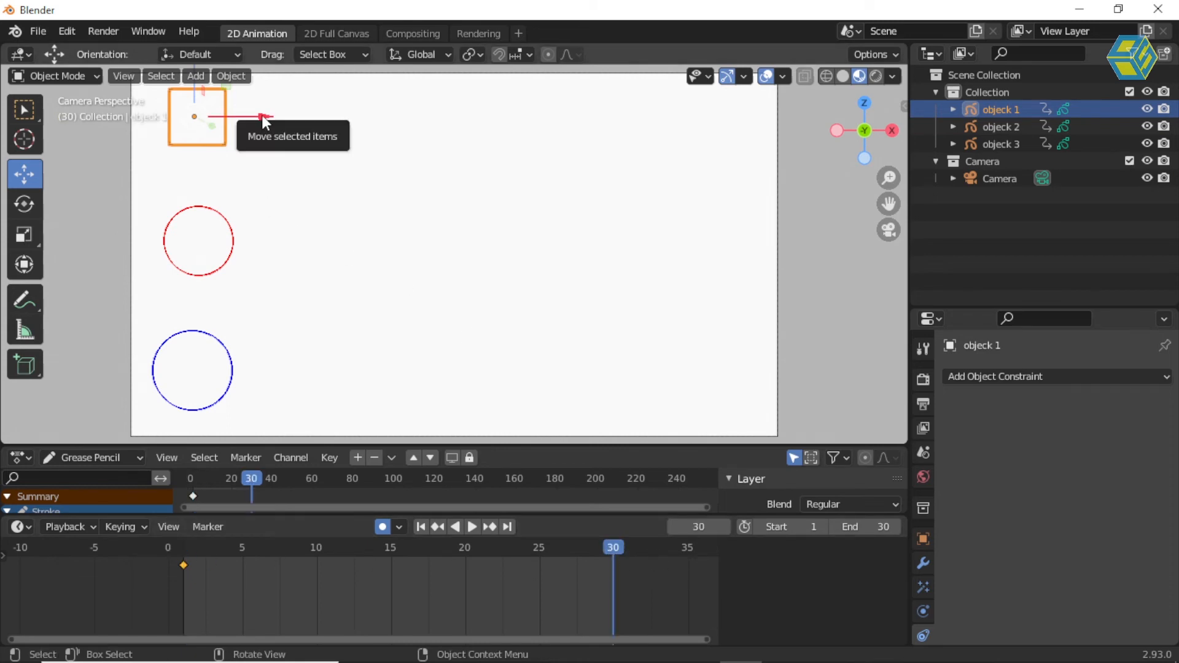
left_click_drag(264, 117, 756, 112)
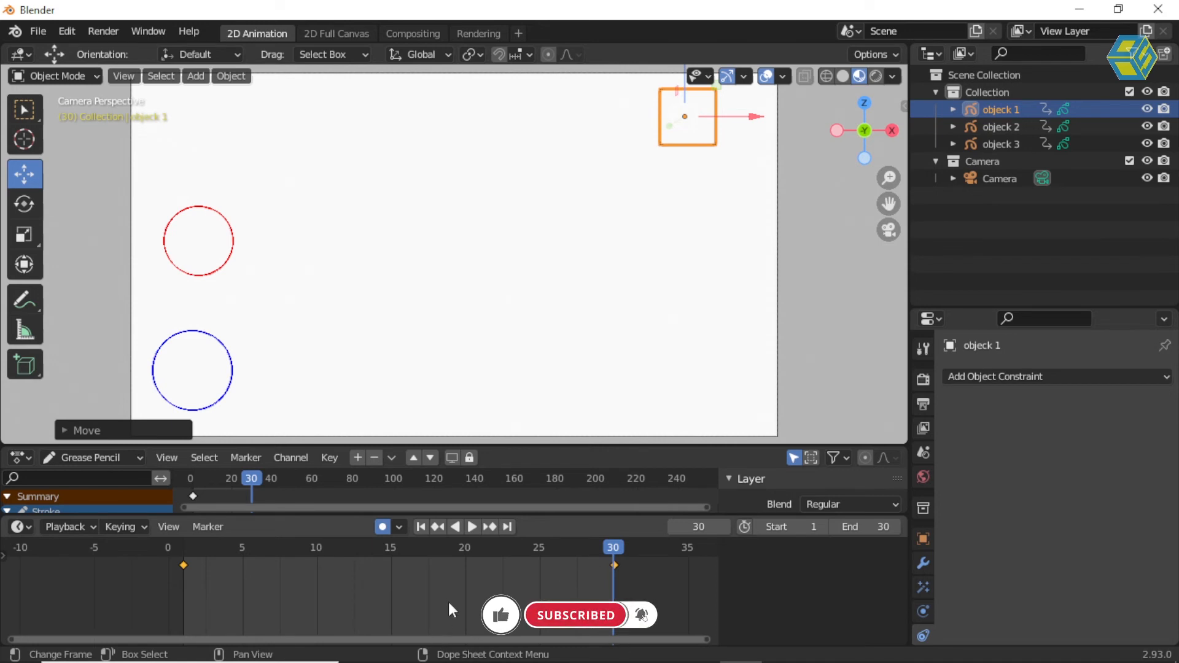
left_click(471, 526)
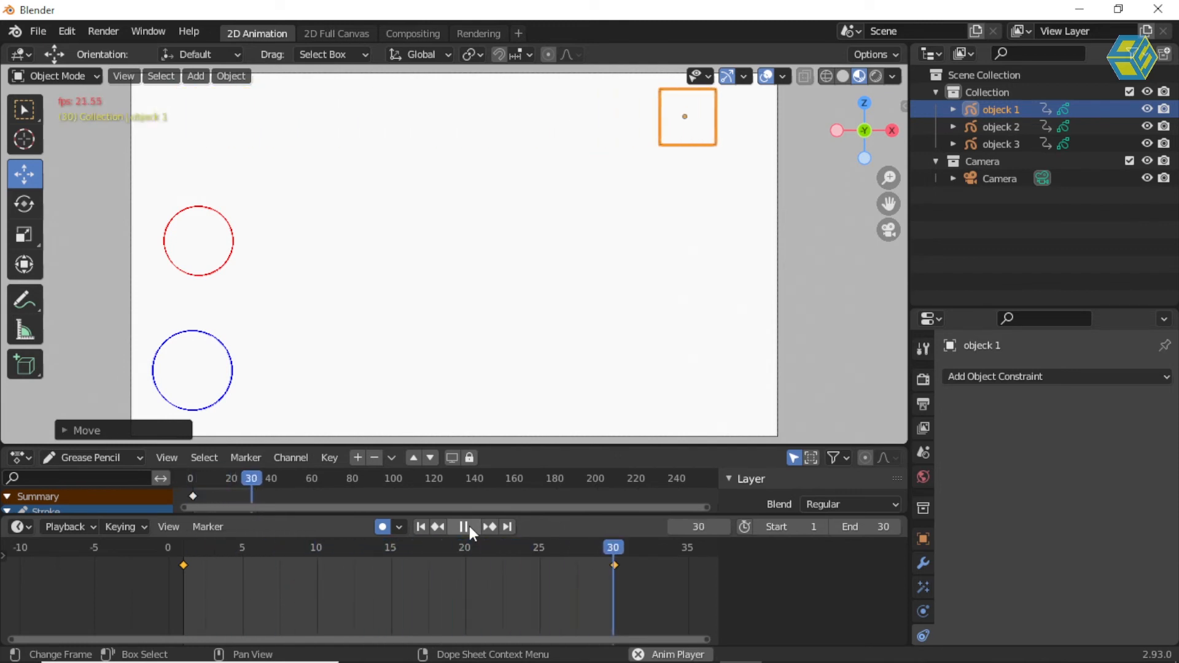
left_click(469, 526)
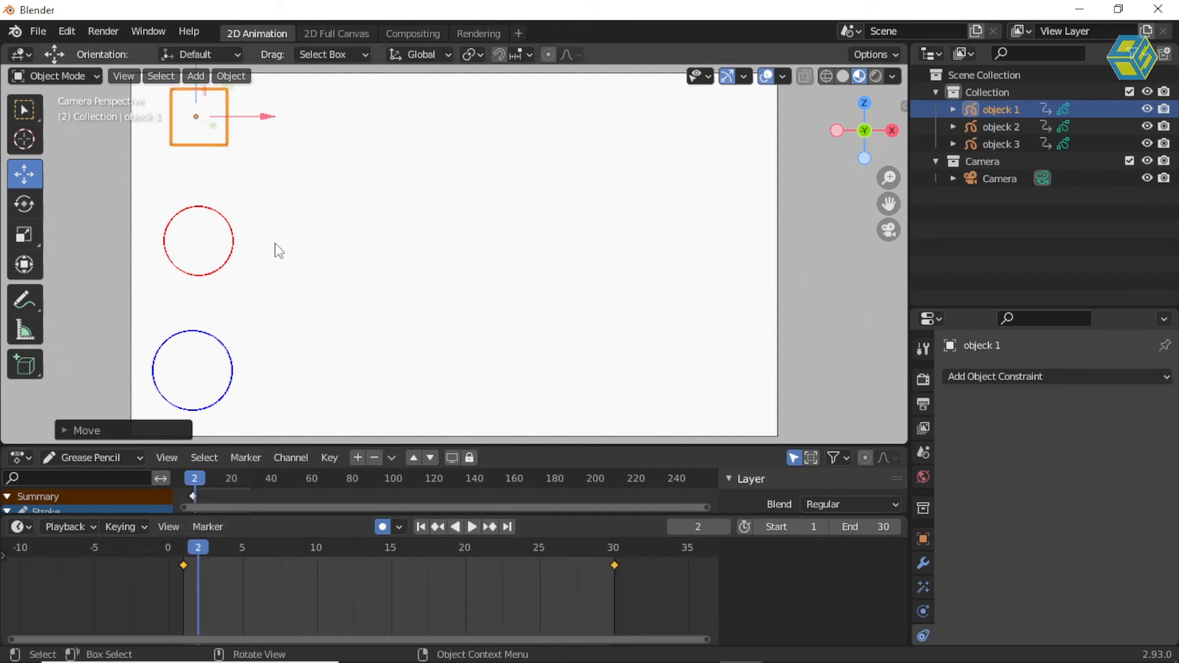
- Animate objeck 2 by moving it along the X axis to below the square on the canvas's right side at frame 30, and preview it
left_click_drag(267, 176, 154, 299)
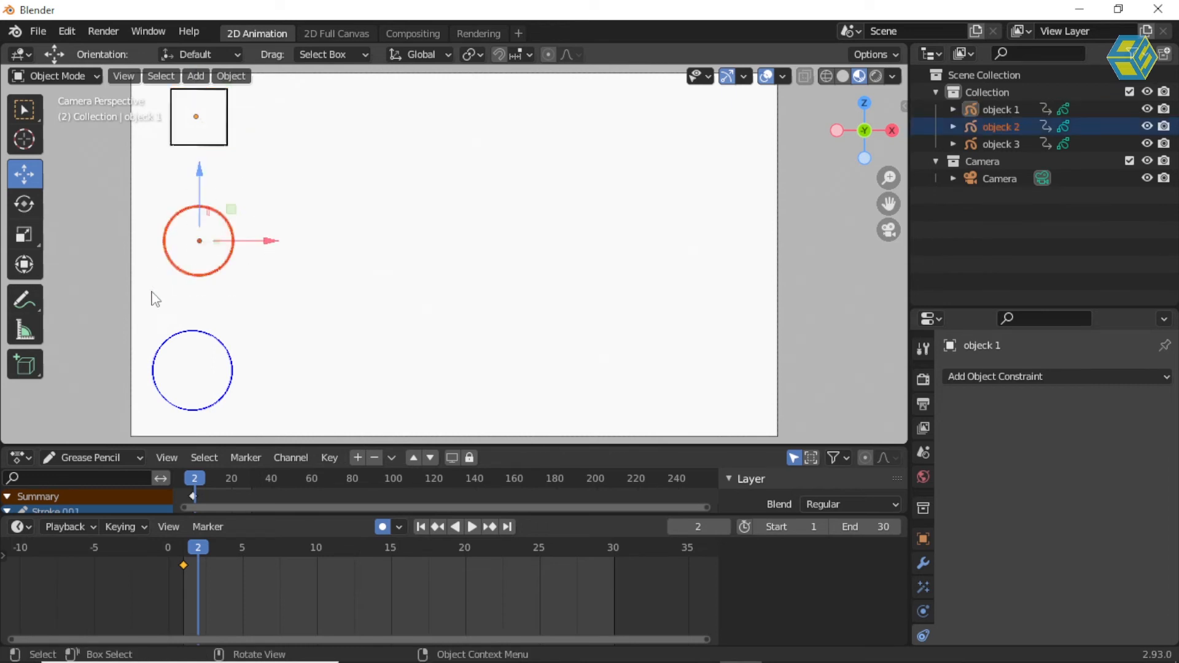
left_click(611, 552)
key("space")
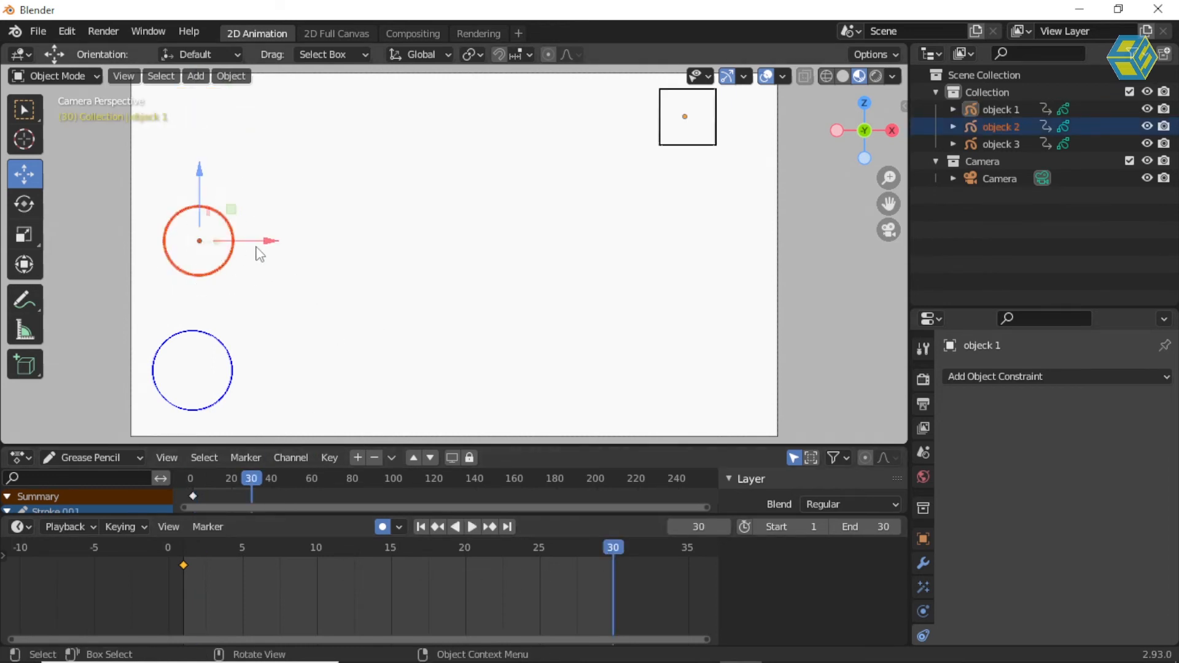
left_click_drag(271, 240, 760, 232)
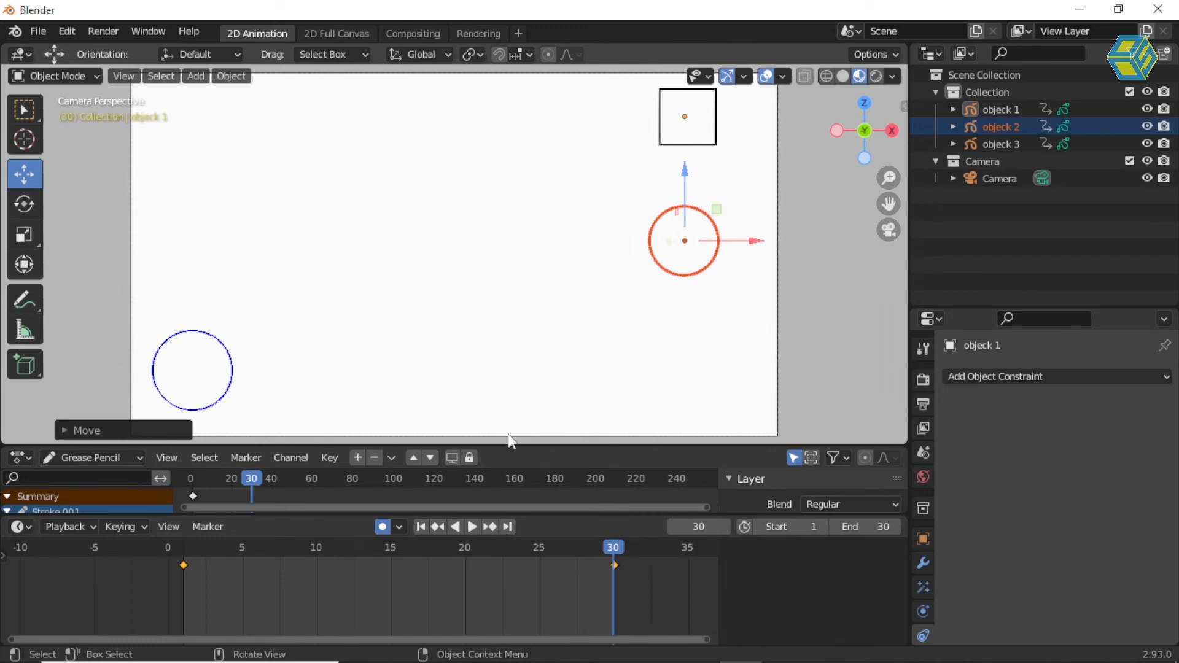
left_click(472, 527)
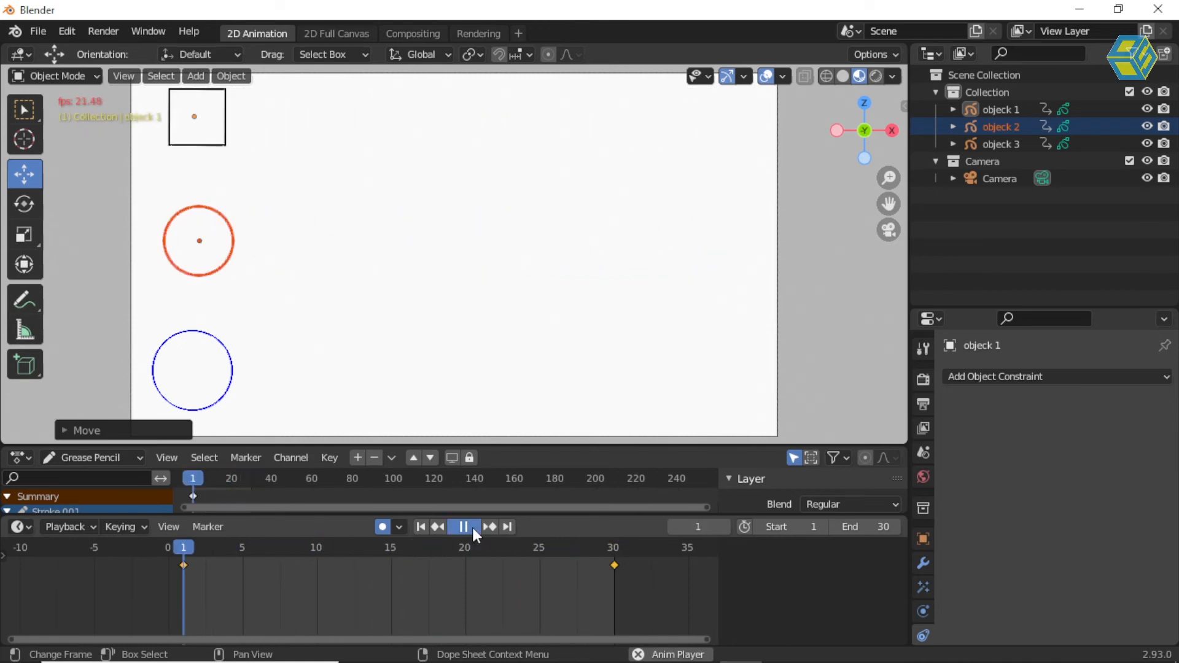
left_click(473, 528)
- Animate objeck 3 by moving it along the X axis to the canvas's lower-right corner at frame 30, and play back all three motions
left_click_drag(260, 305, 140, 421)
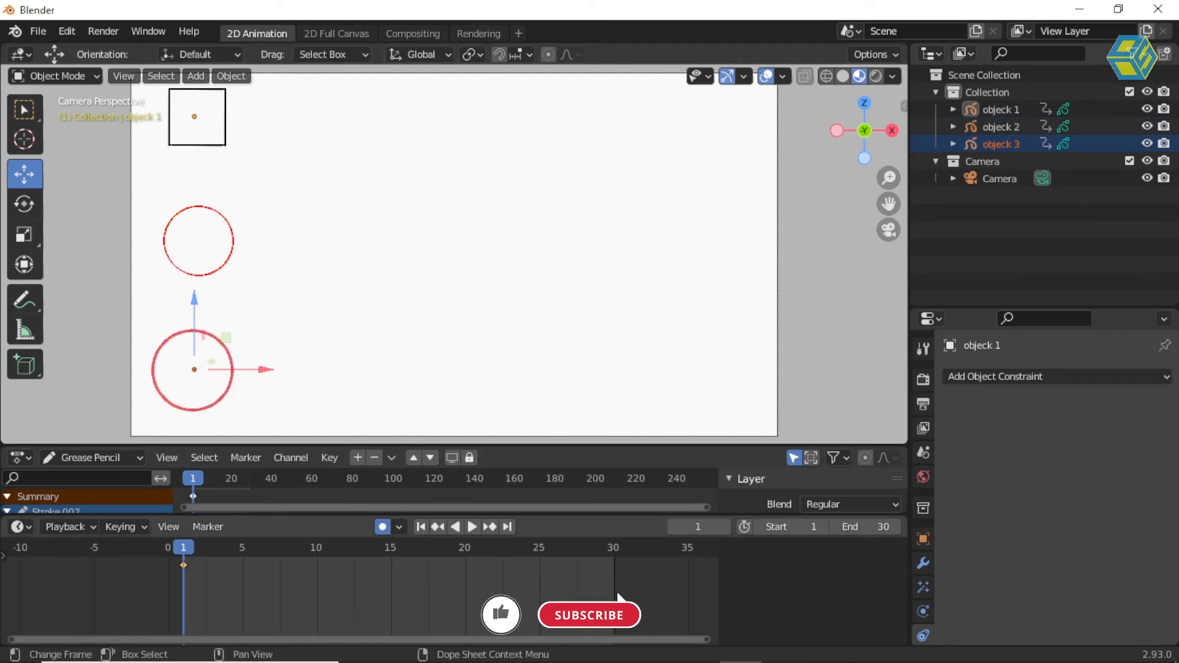
left_click(611, 547)
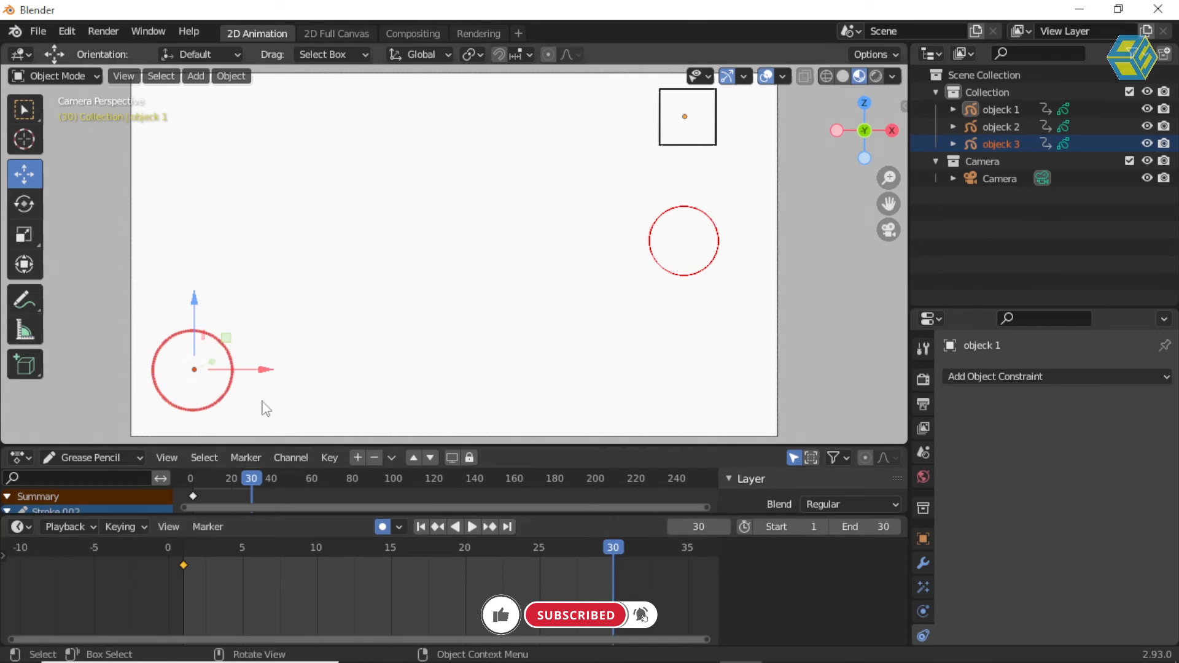
left_click_drag(266, 370, 764, 381)
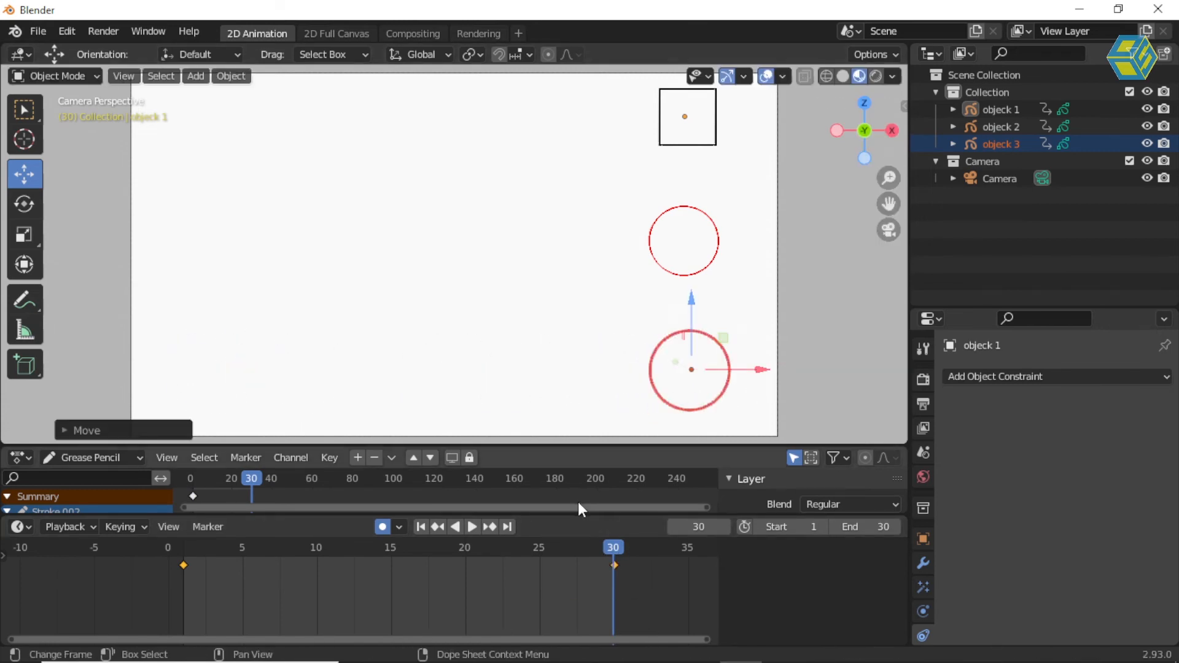
left_click(472, 527)
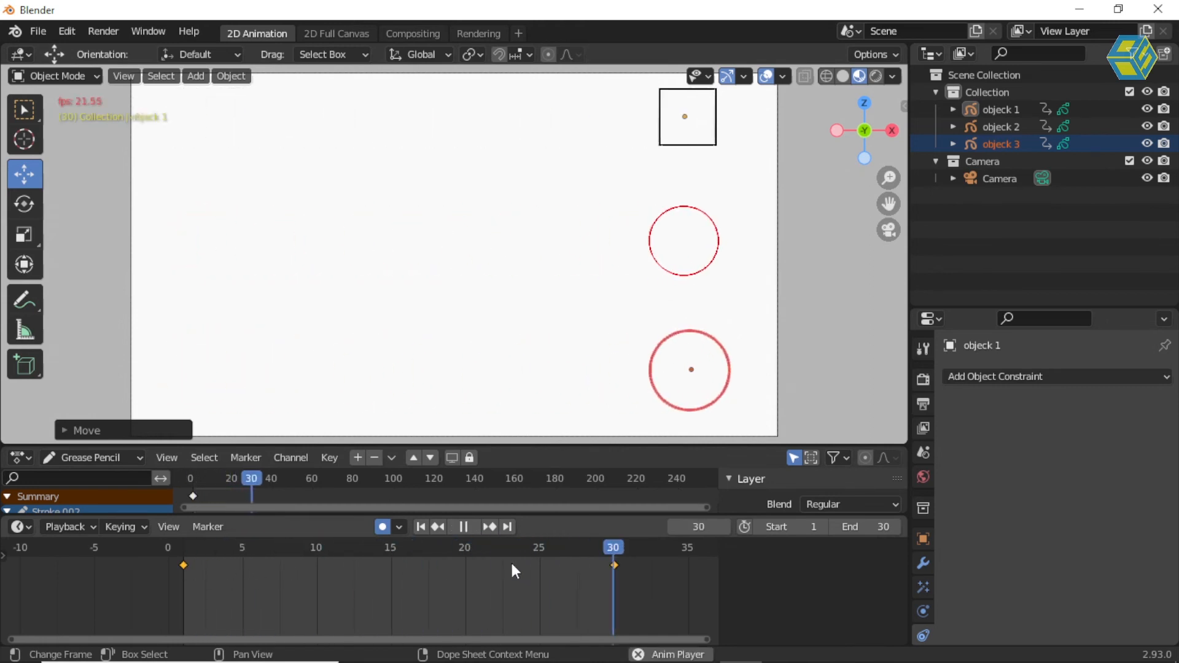
left_click(463, 527)
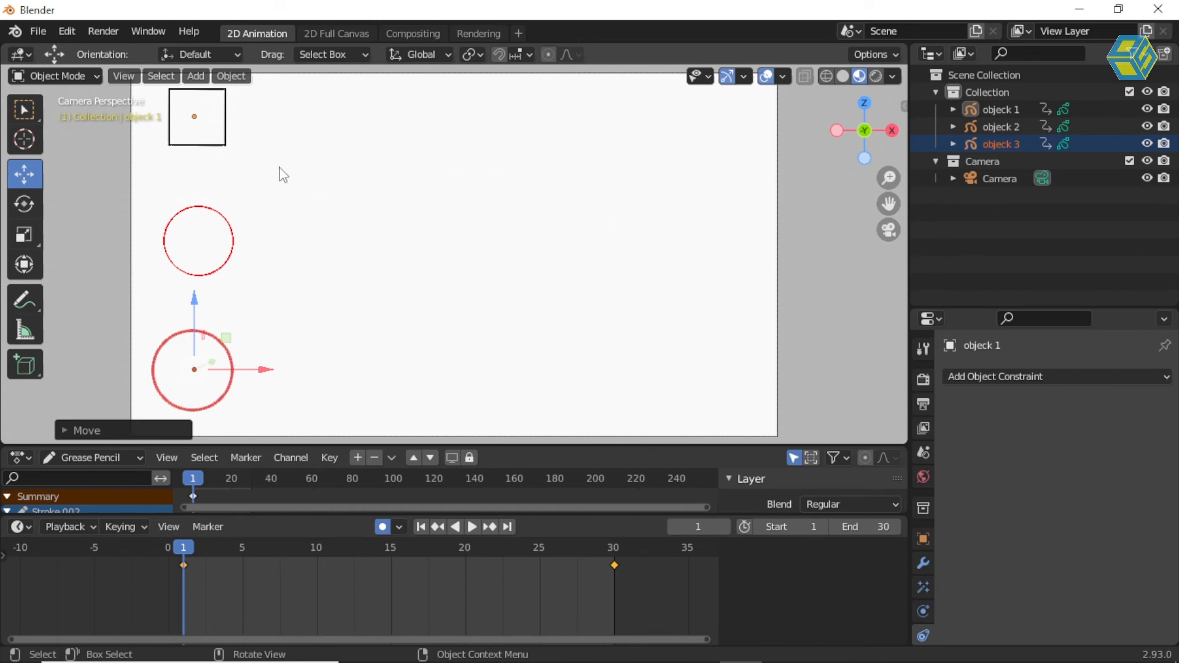
- Select objeck 1, the square, and shift its end keyframe to frame 10 so its motion spans frames 1 to 10
left_click_drag(271, 176, 168, 148)
left_click_drag(129, 87, 129, 87)
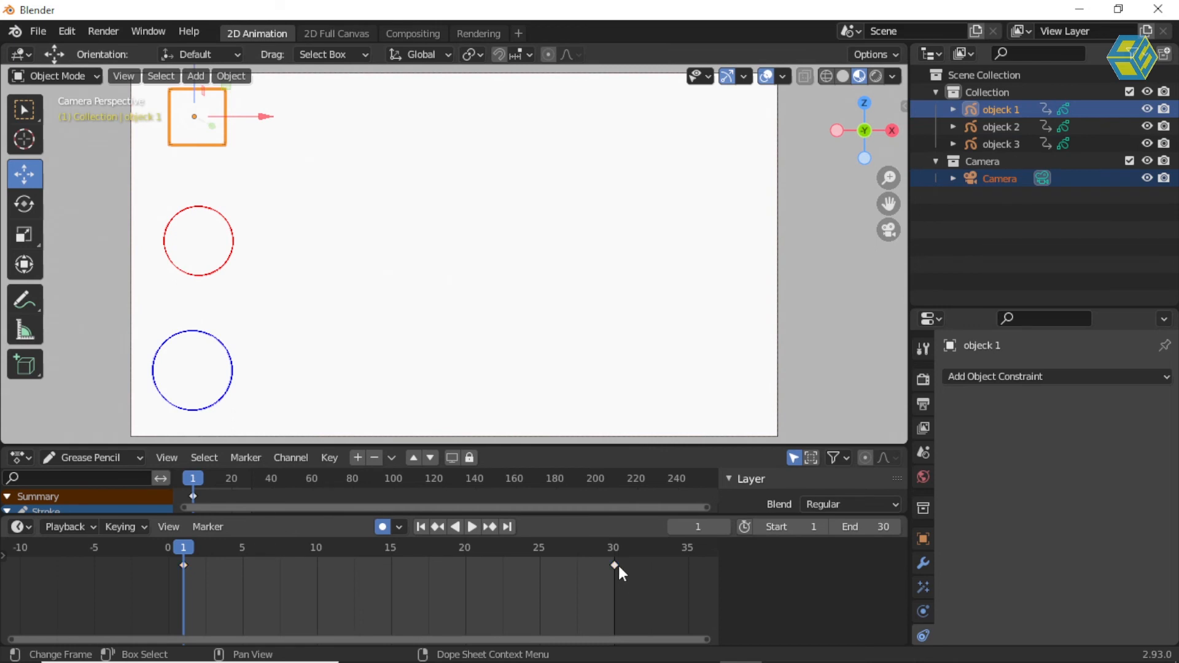
left_click_drag(614, 566, 353, 564)
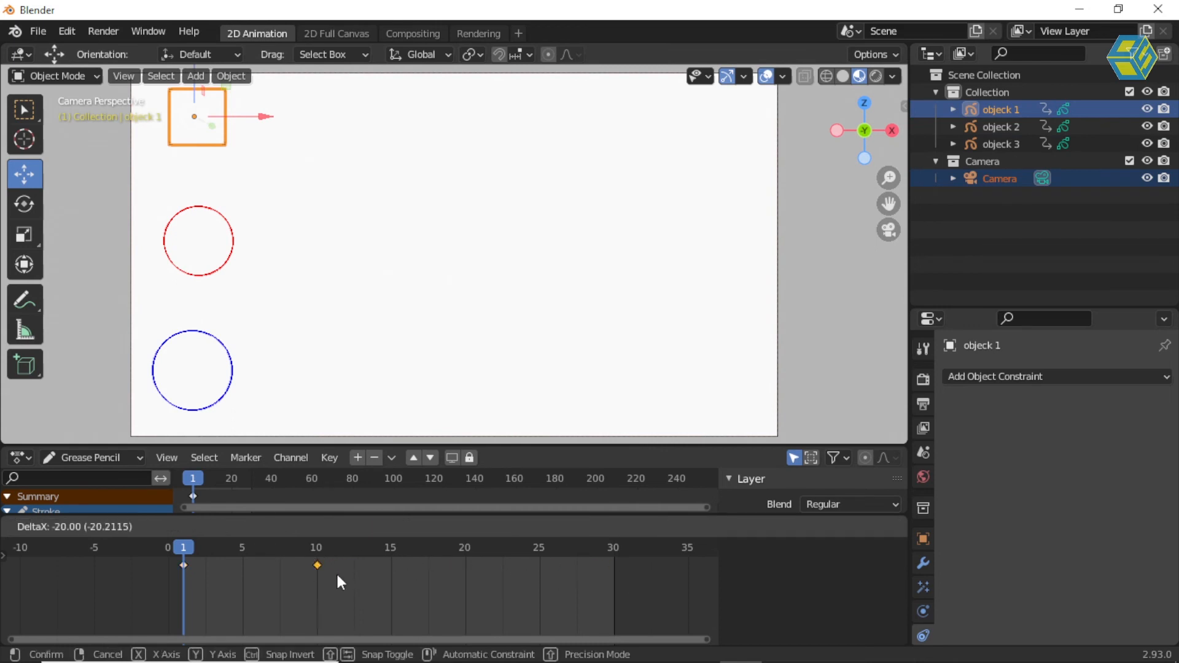
left_click_drag(337, 574, 339, 576)
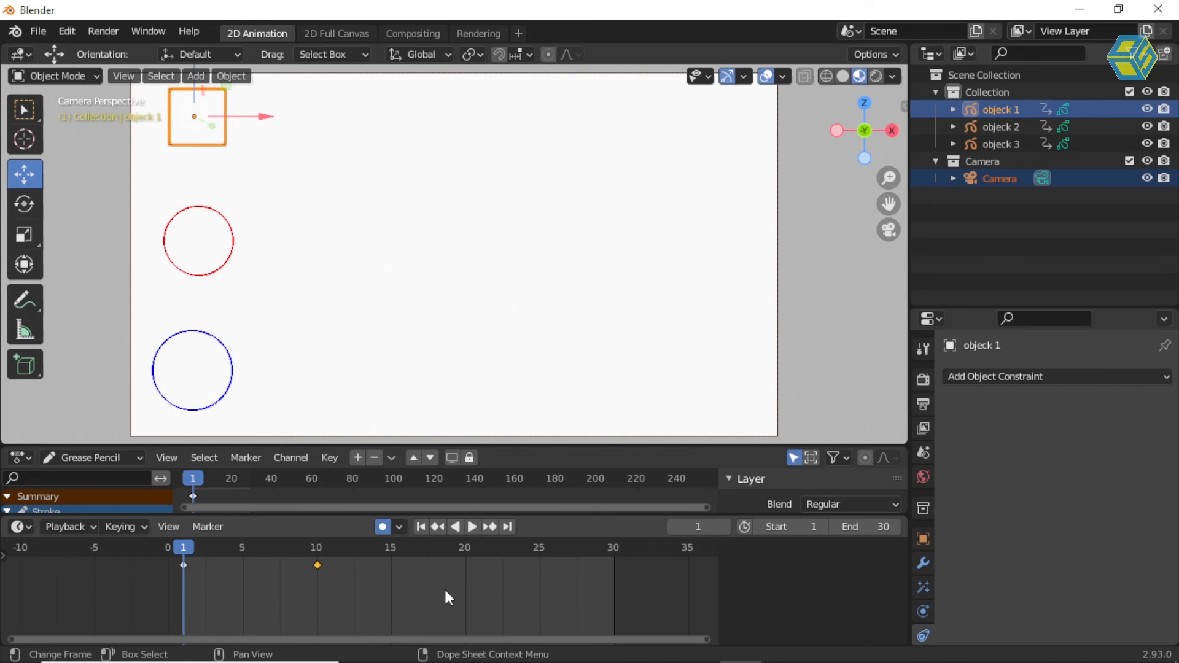
- Retime objeck 2, the middle circle, by moving its start keyframe to frame 10 and its end keyframe to frame 20
left_click(229, 262)
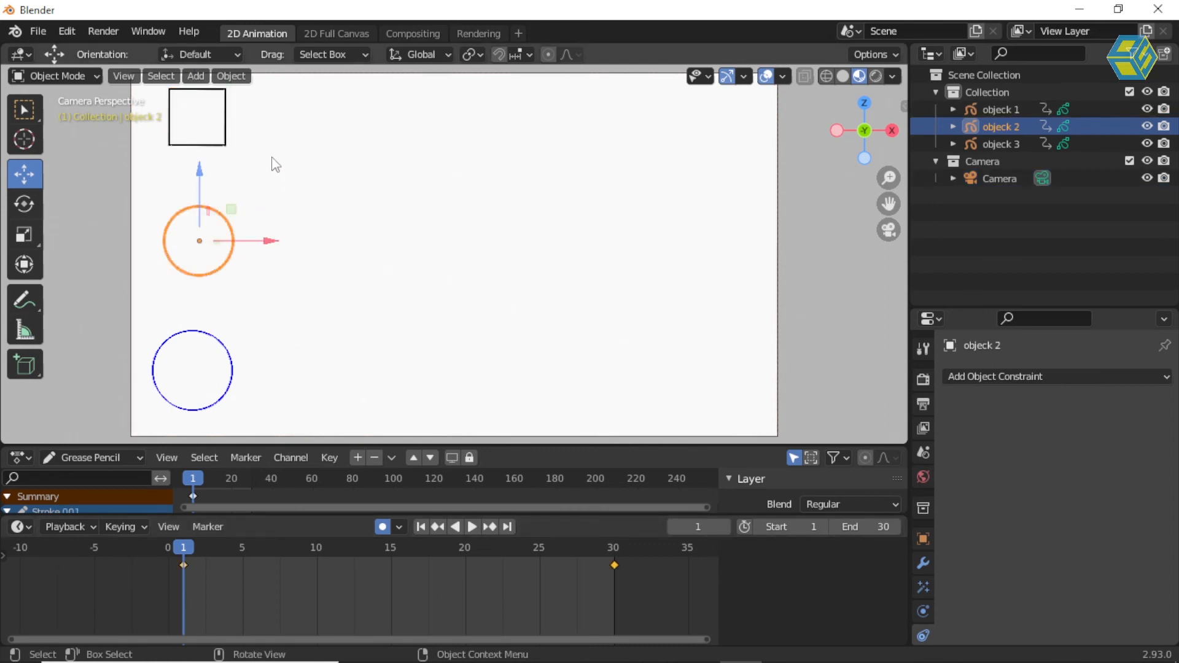
left_click_drag(240, 157, 177, 156)
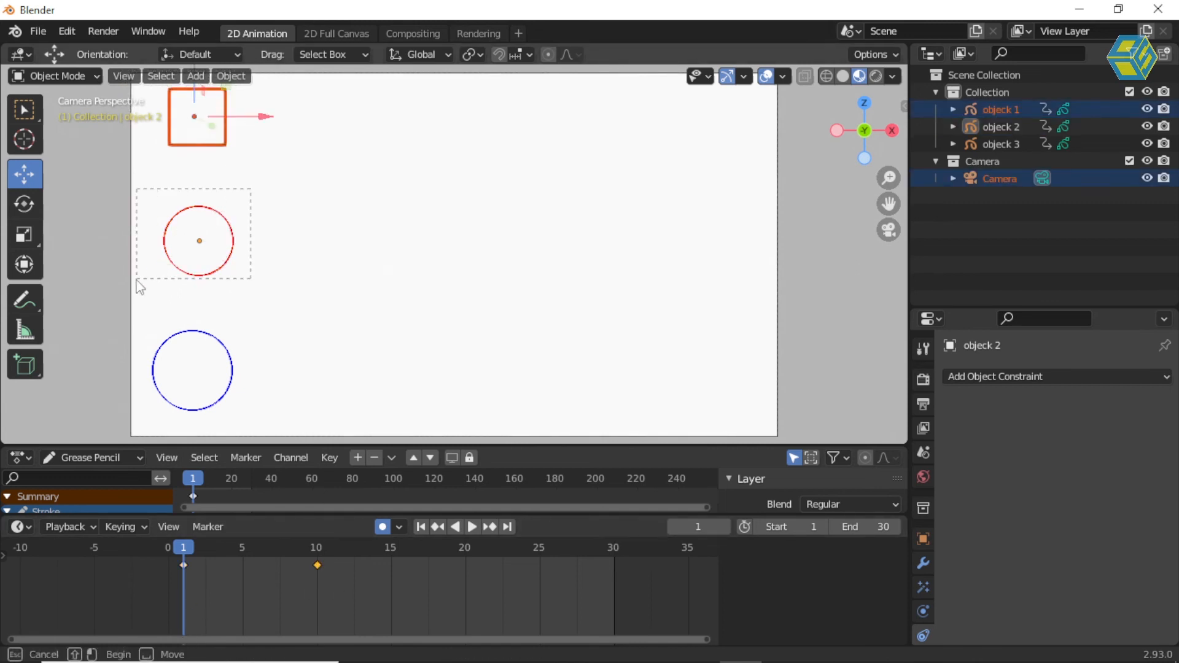
left_click(218, 236)
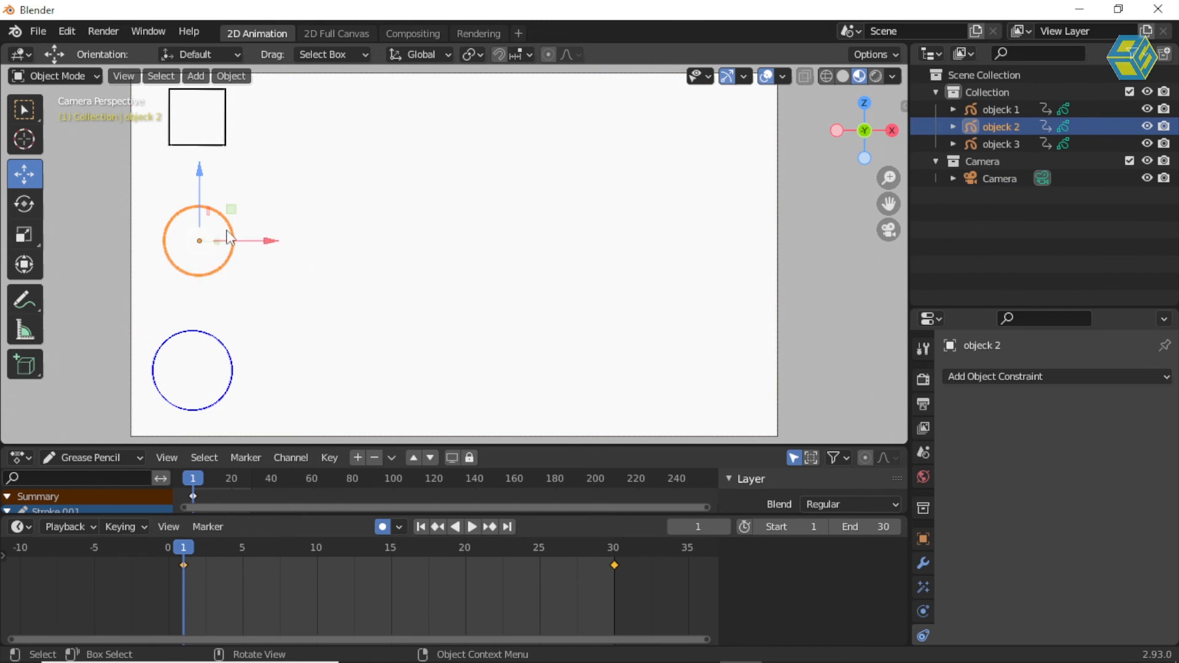
left_click_drag(197, 588, 317, 566)
left_click_drag(614, 566, 466, 562)
- Select objeck 3, the lowest circle, and shift its start keyframe to frame 20, leaving its end keyframe at frame 30
left_click(197, 404)
left_click_drag(206, 389, 136, 418)
left_click_drag(154, 376, 228, 407)
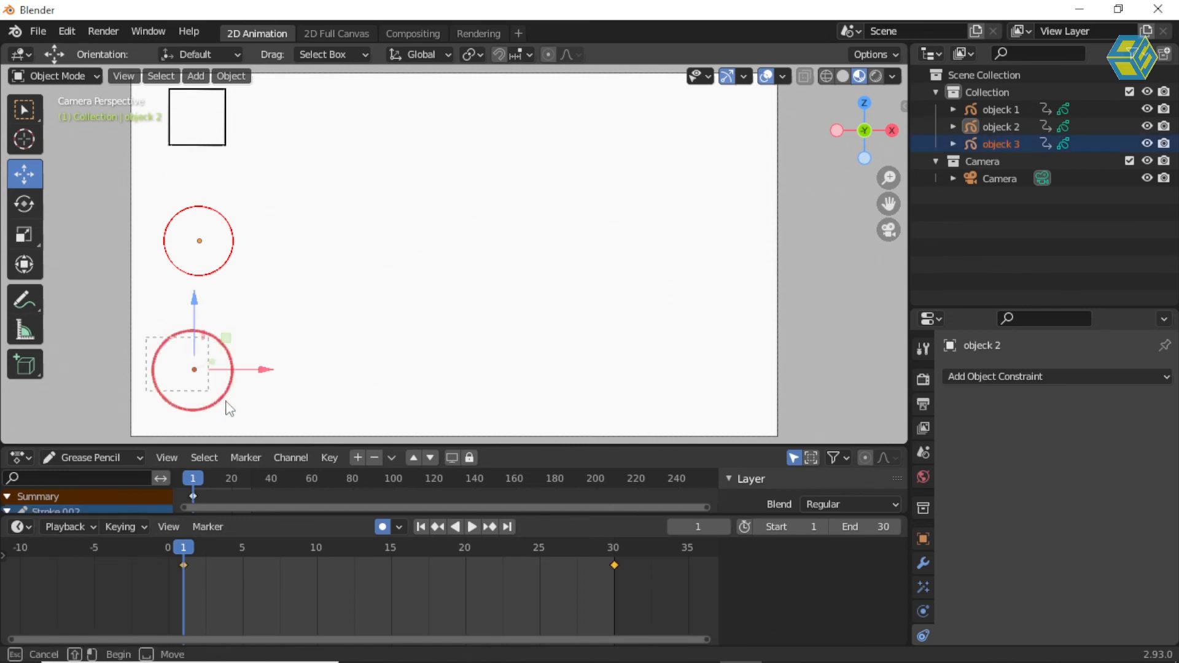
left_click_drag(310, 375, 314, 366)
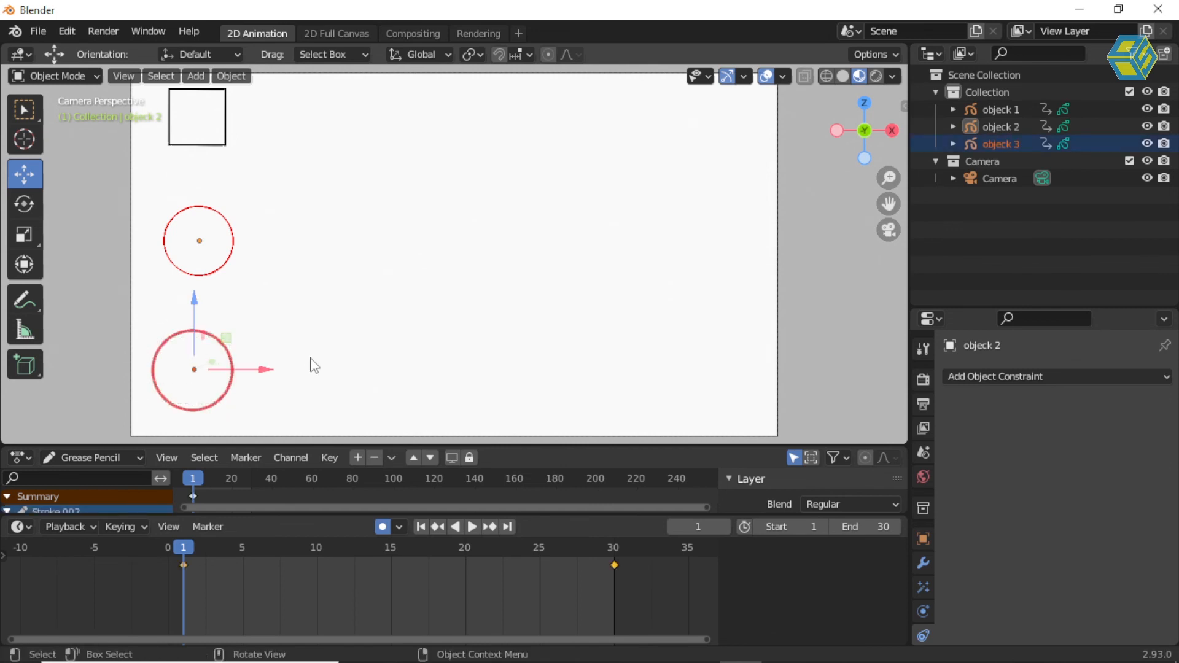
left_click_drag(222, 588, 157, 556)
left_click_drag(245, 314, 135, 421)
left_click_drag(210, 584, 481, 570)
- Check the keyframe timing of objeck 1, objeck 2 and objeck 3 in turn, and play back the staggered animation
left_click_drag(250, 155, 135, 86)
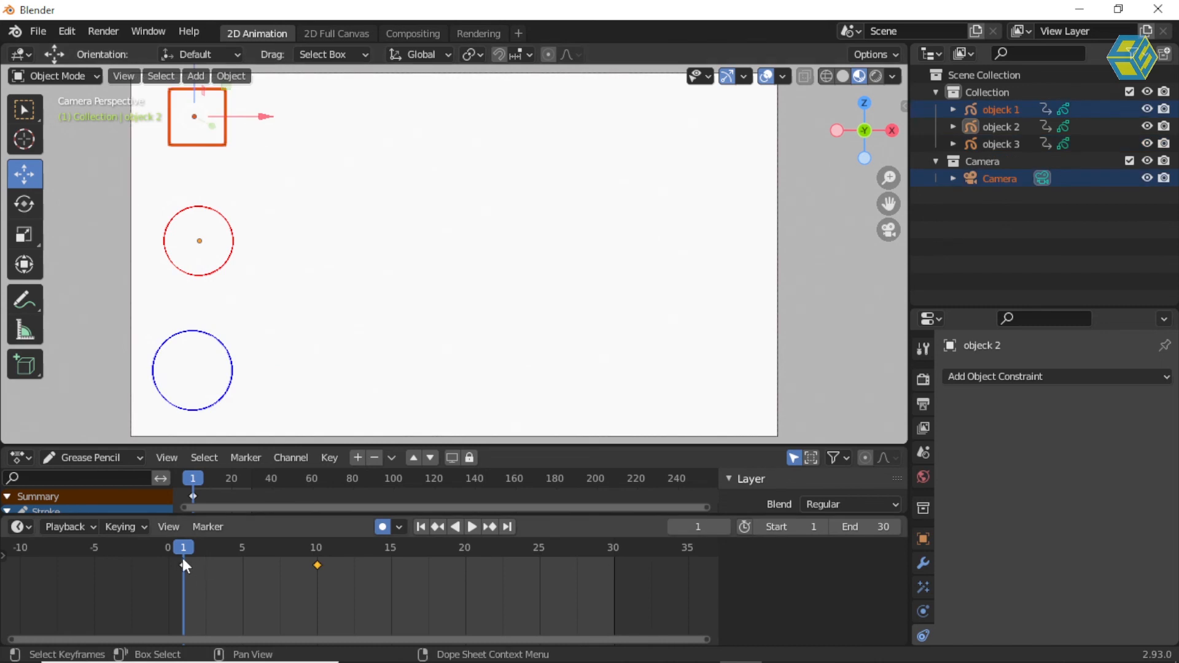
left_click_drag(262, 181, 133, 281)
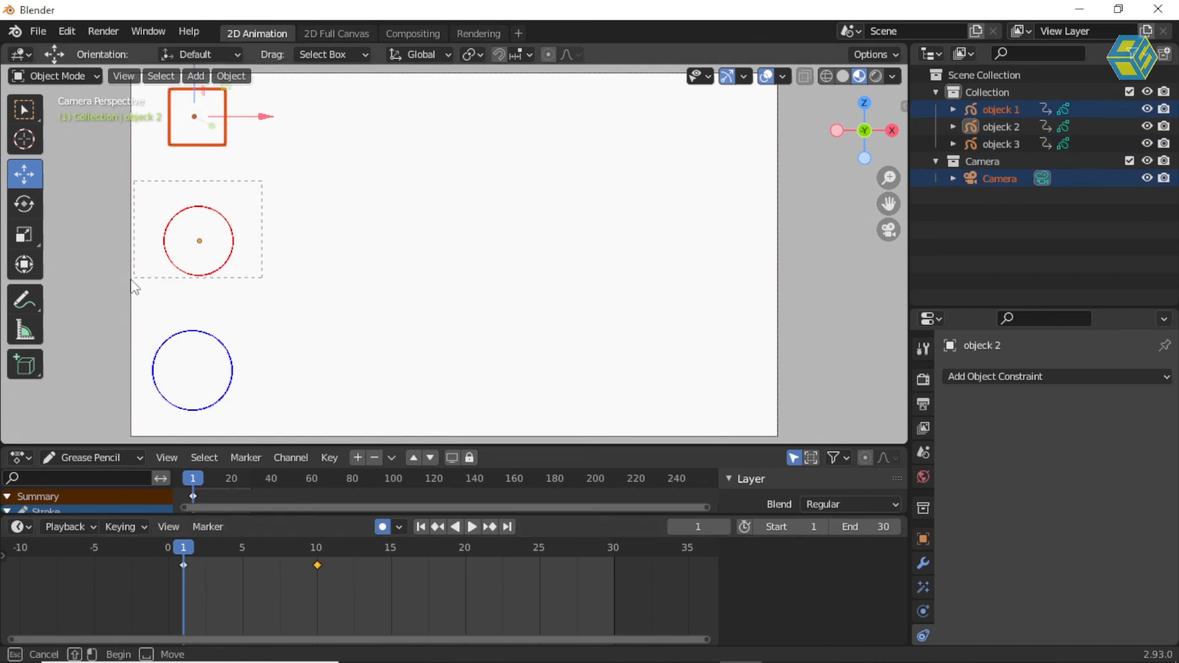
left_click_drag(166, 367, 166, 367)
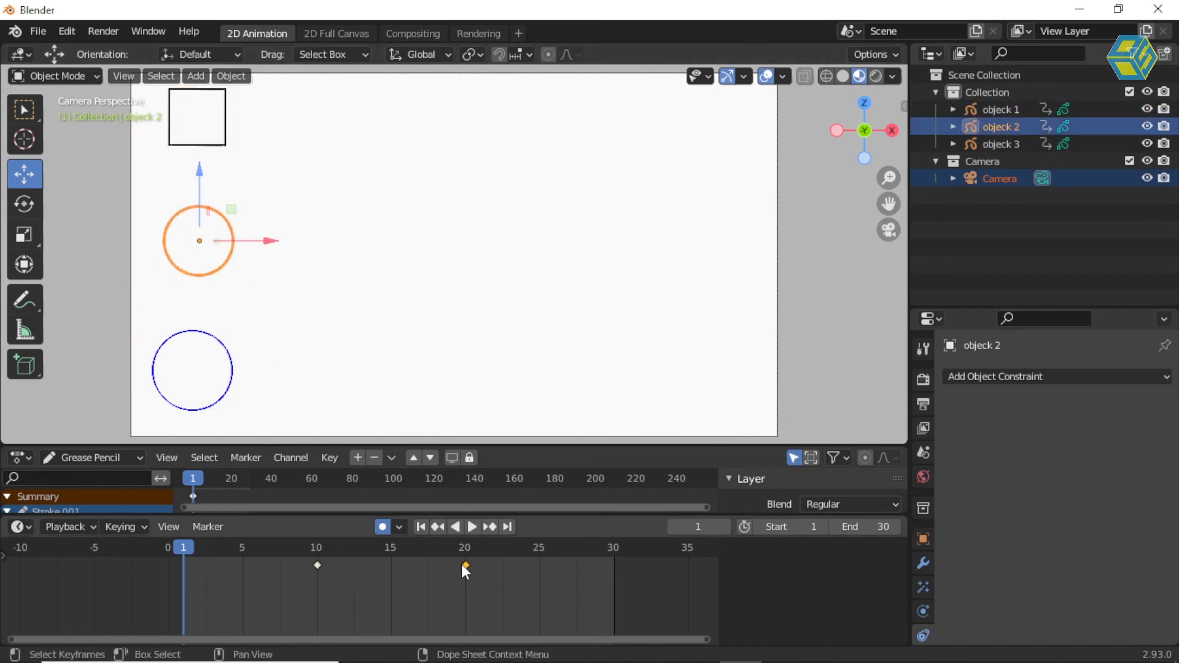
left_click_drag(282, 301, 229, 350)
left_click_drag(136, 436, 135, 436)
left_click_drag(479, 569, 464, 568)
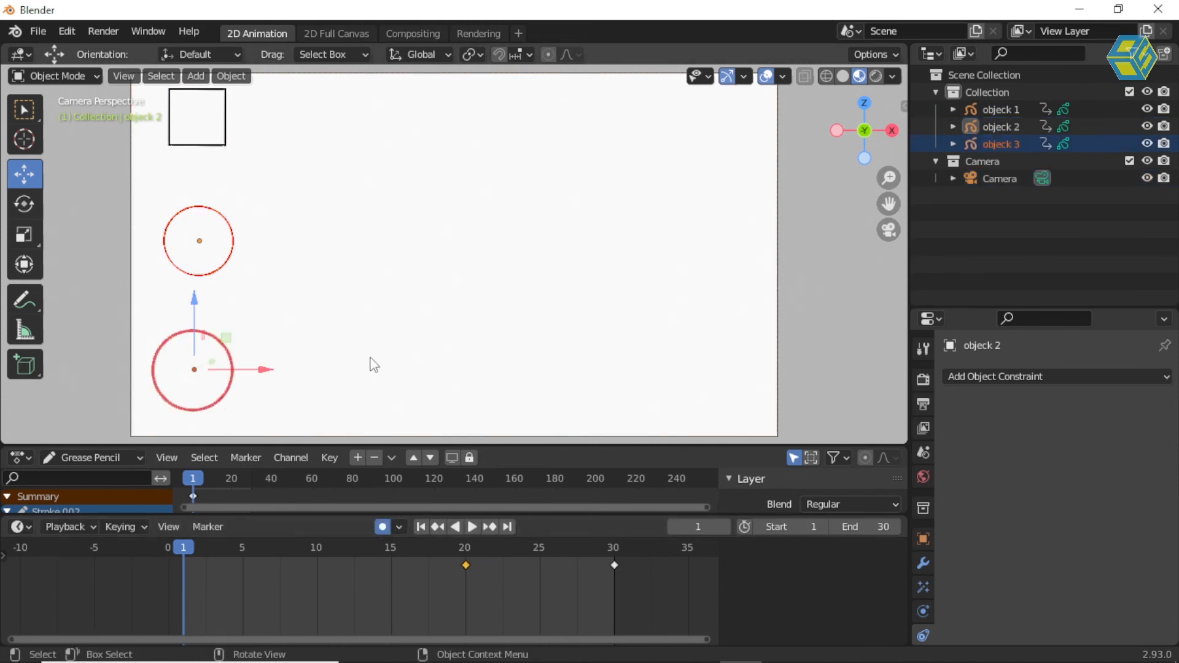
left_click(469, 527)
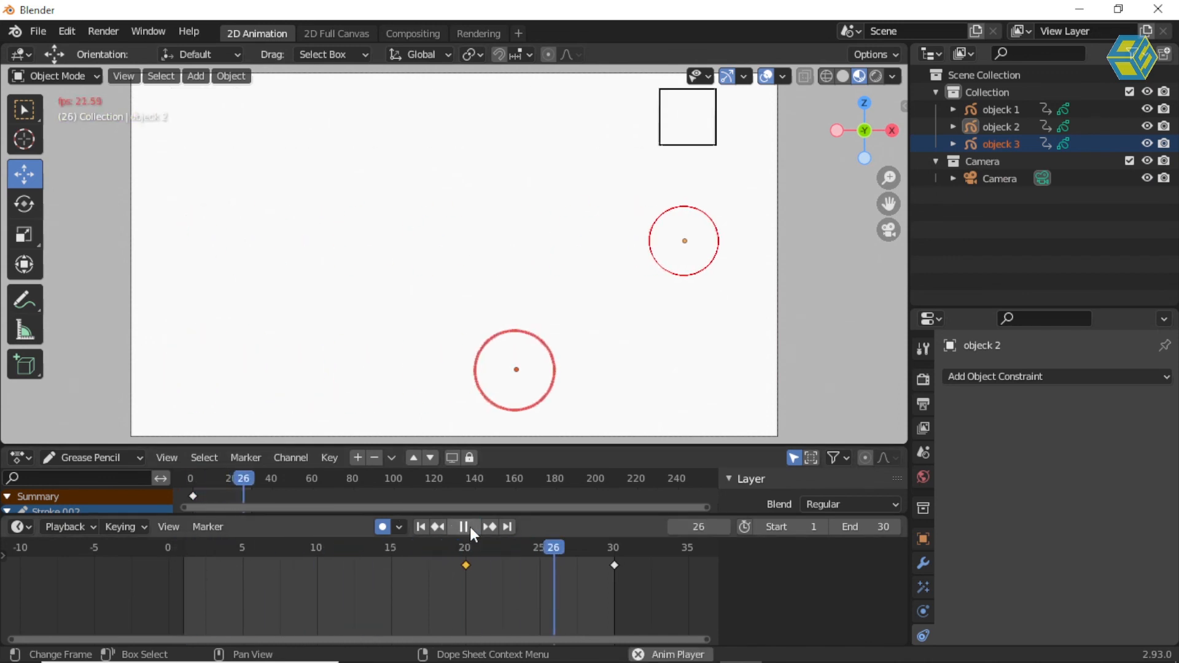